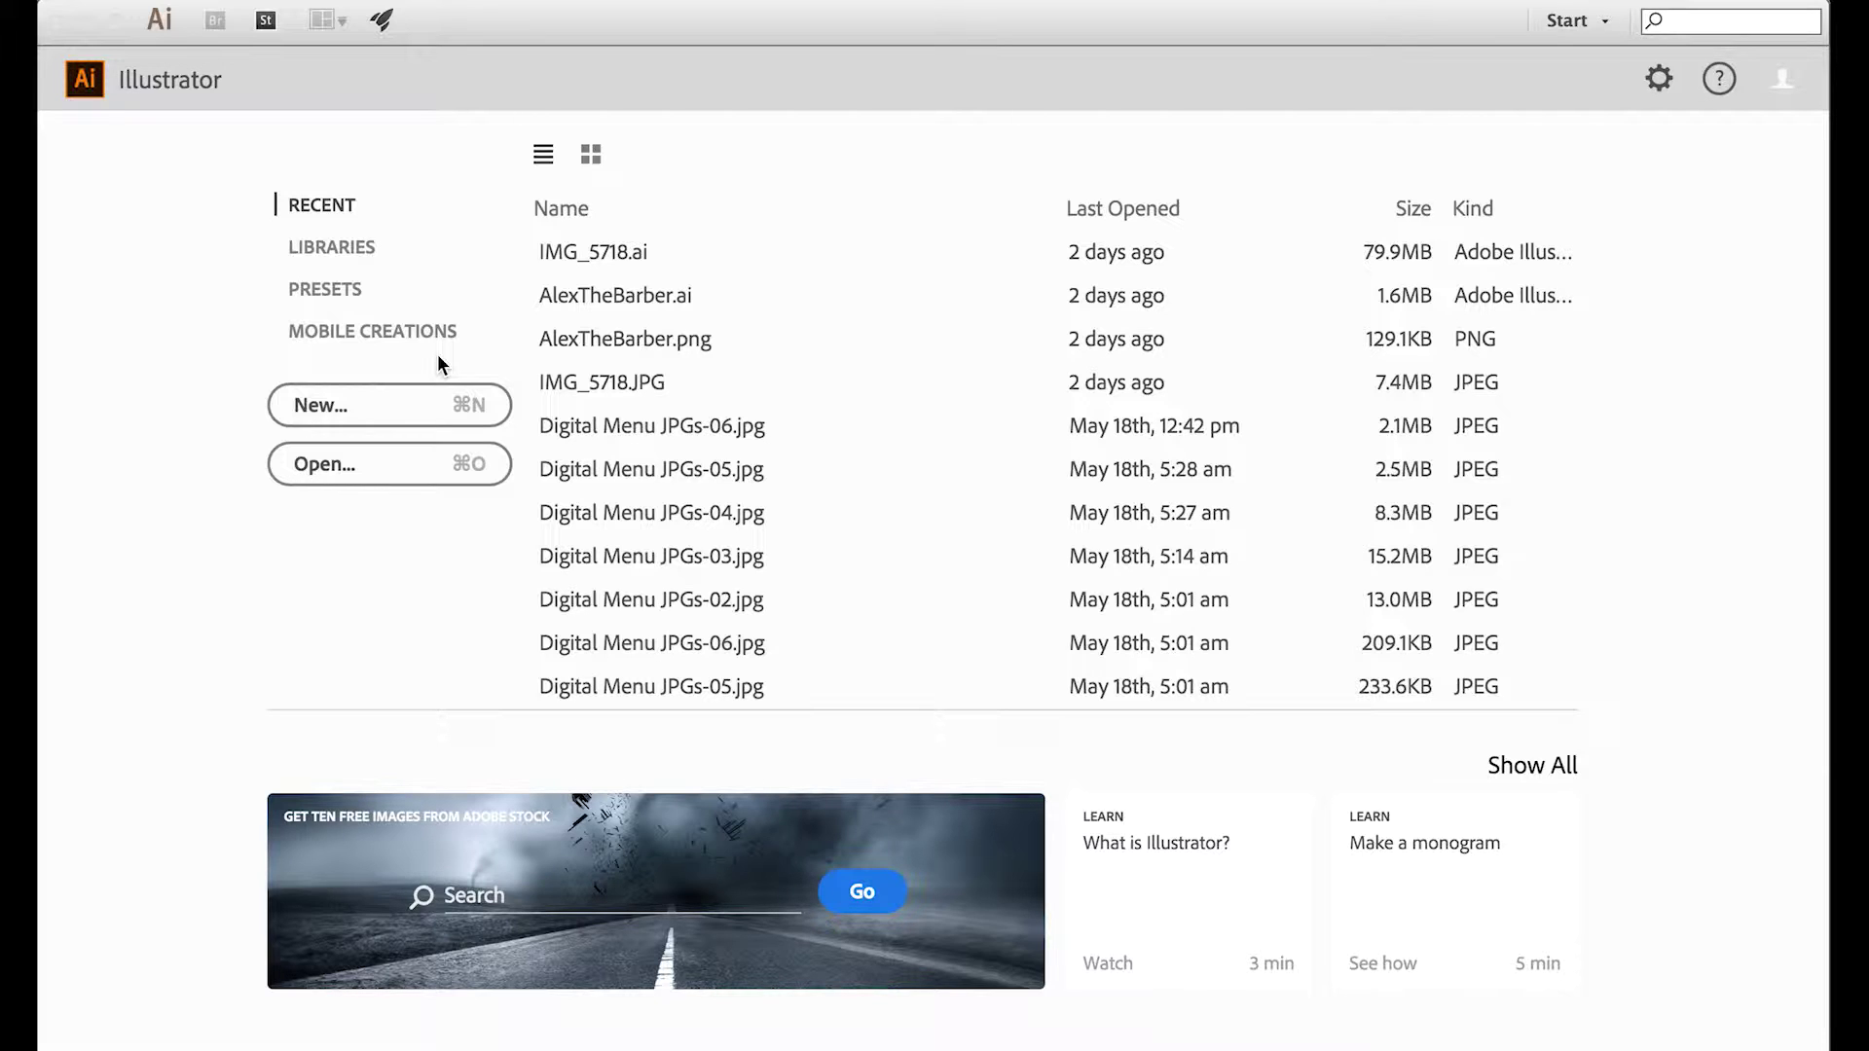
- Create a new Web-profile 960 x 560 px document named 'tims swatches'
click(487, 37)
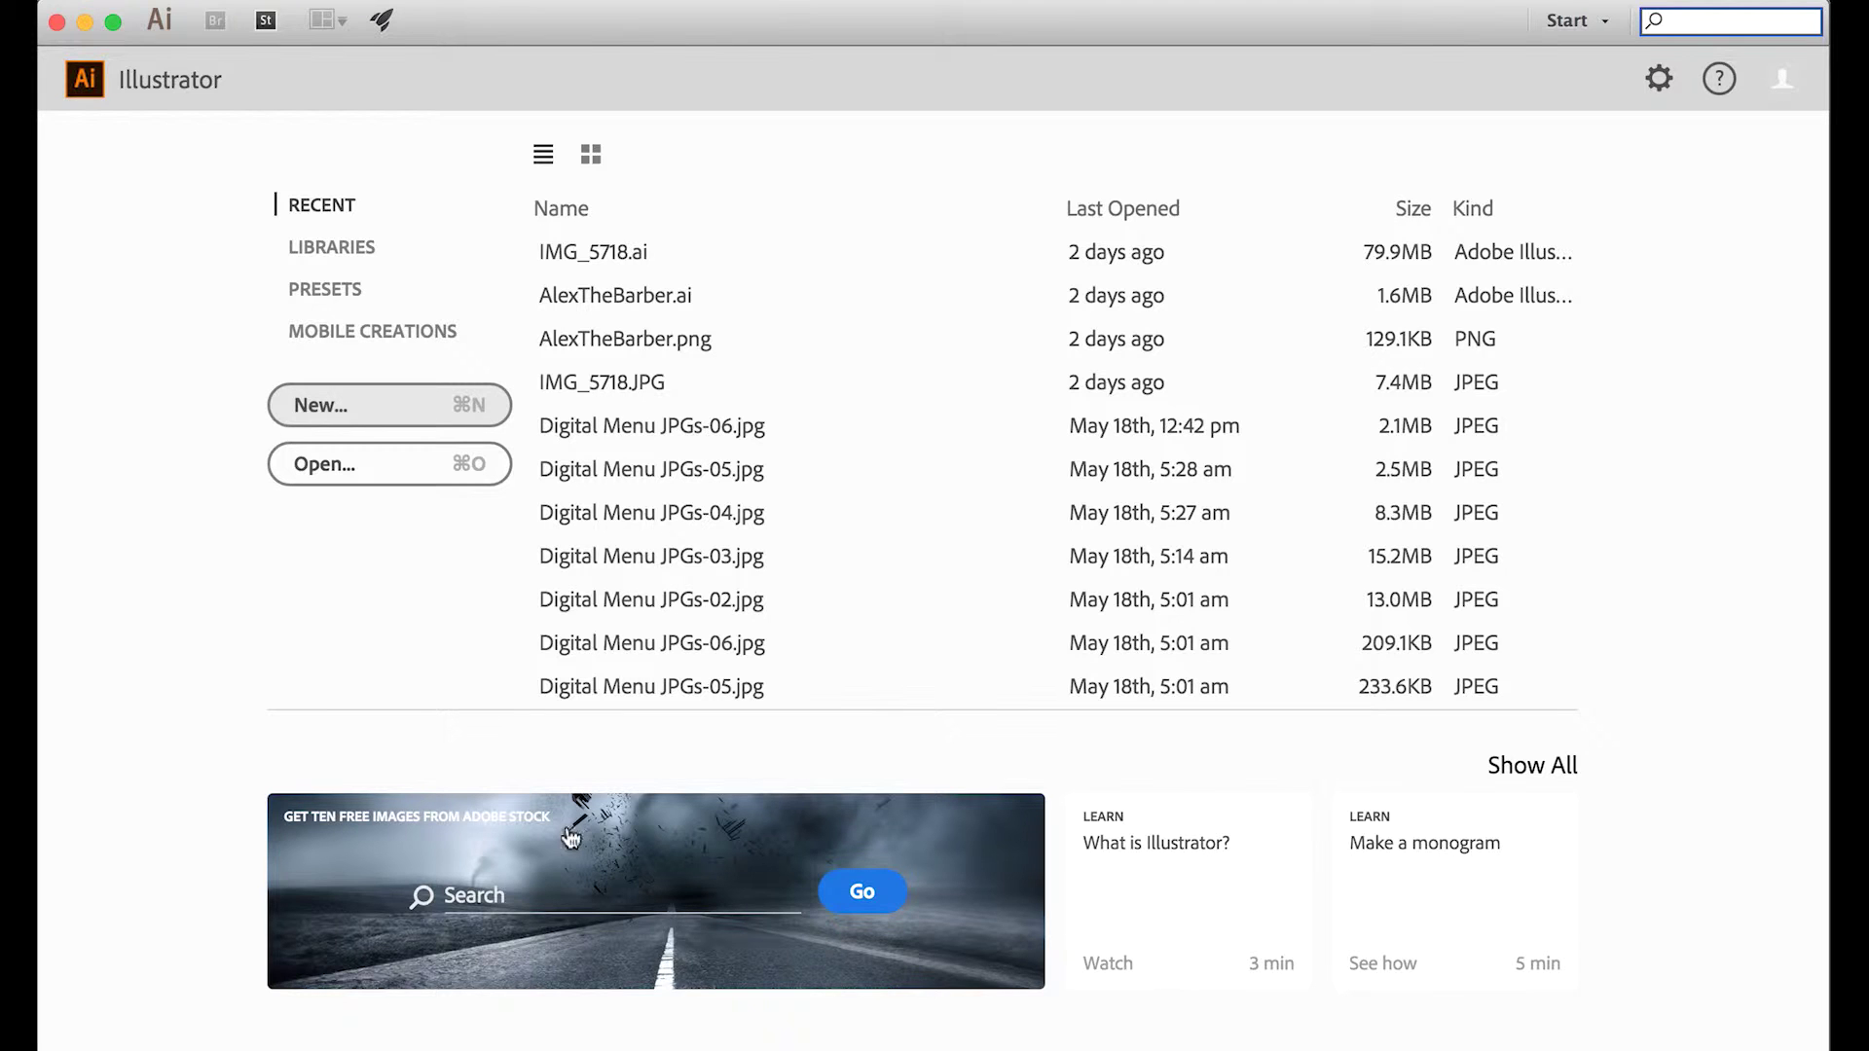
click(380, 414)
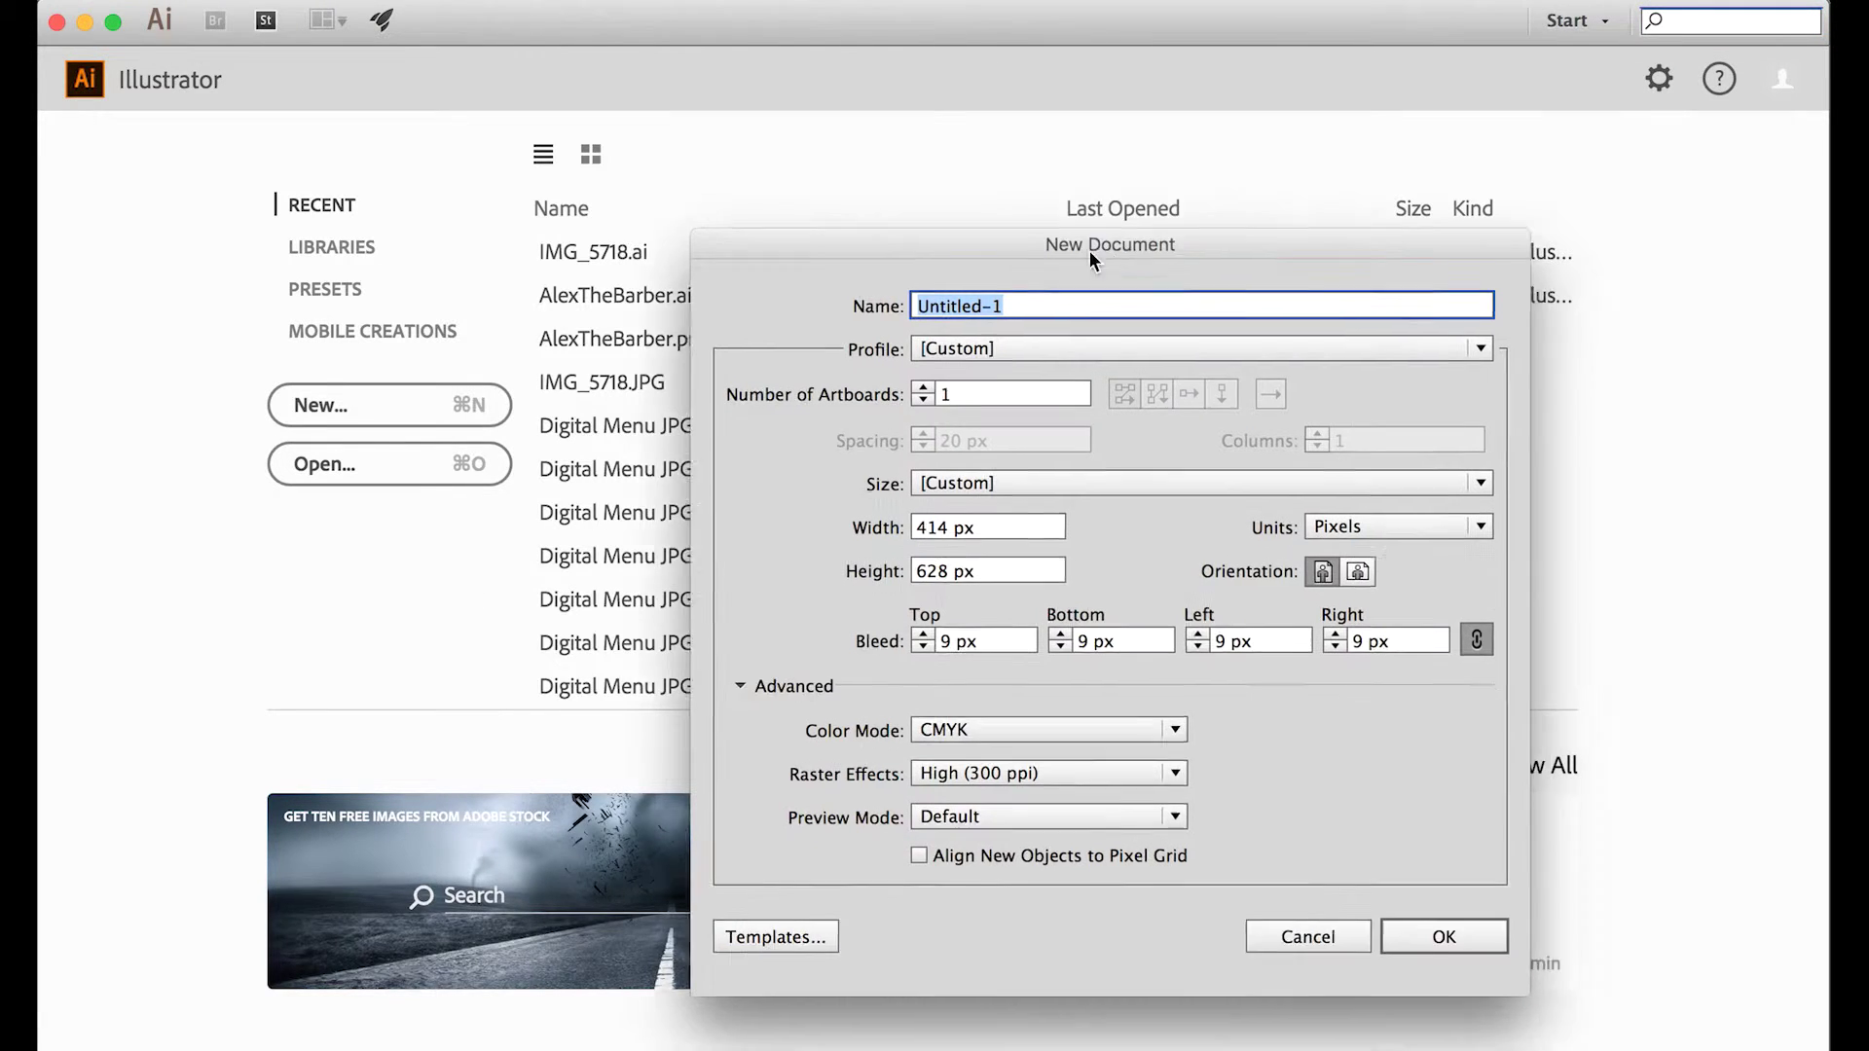
drag(1089, 249, 791, 186)
click(861, 290)
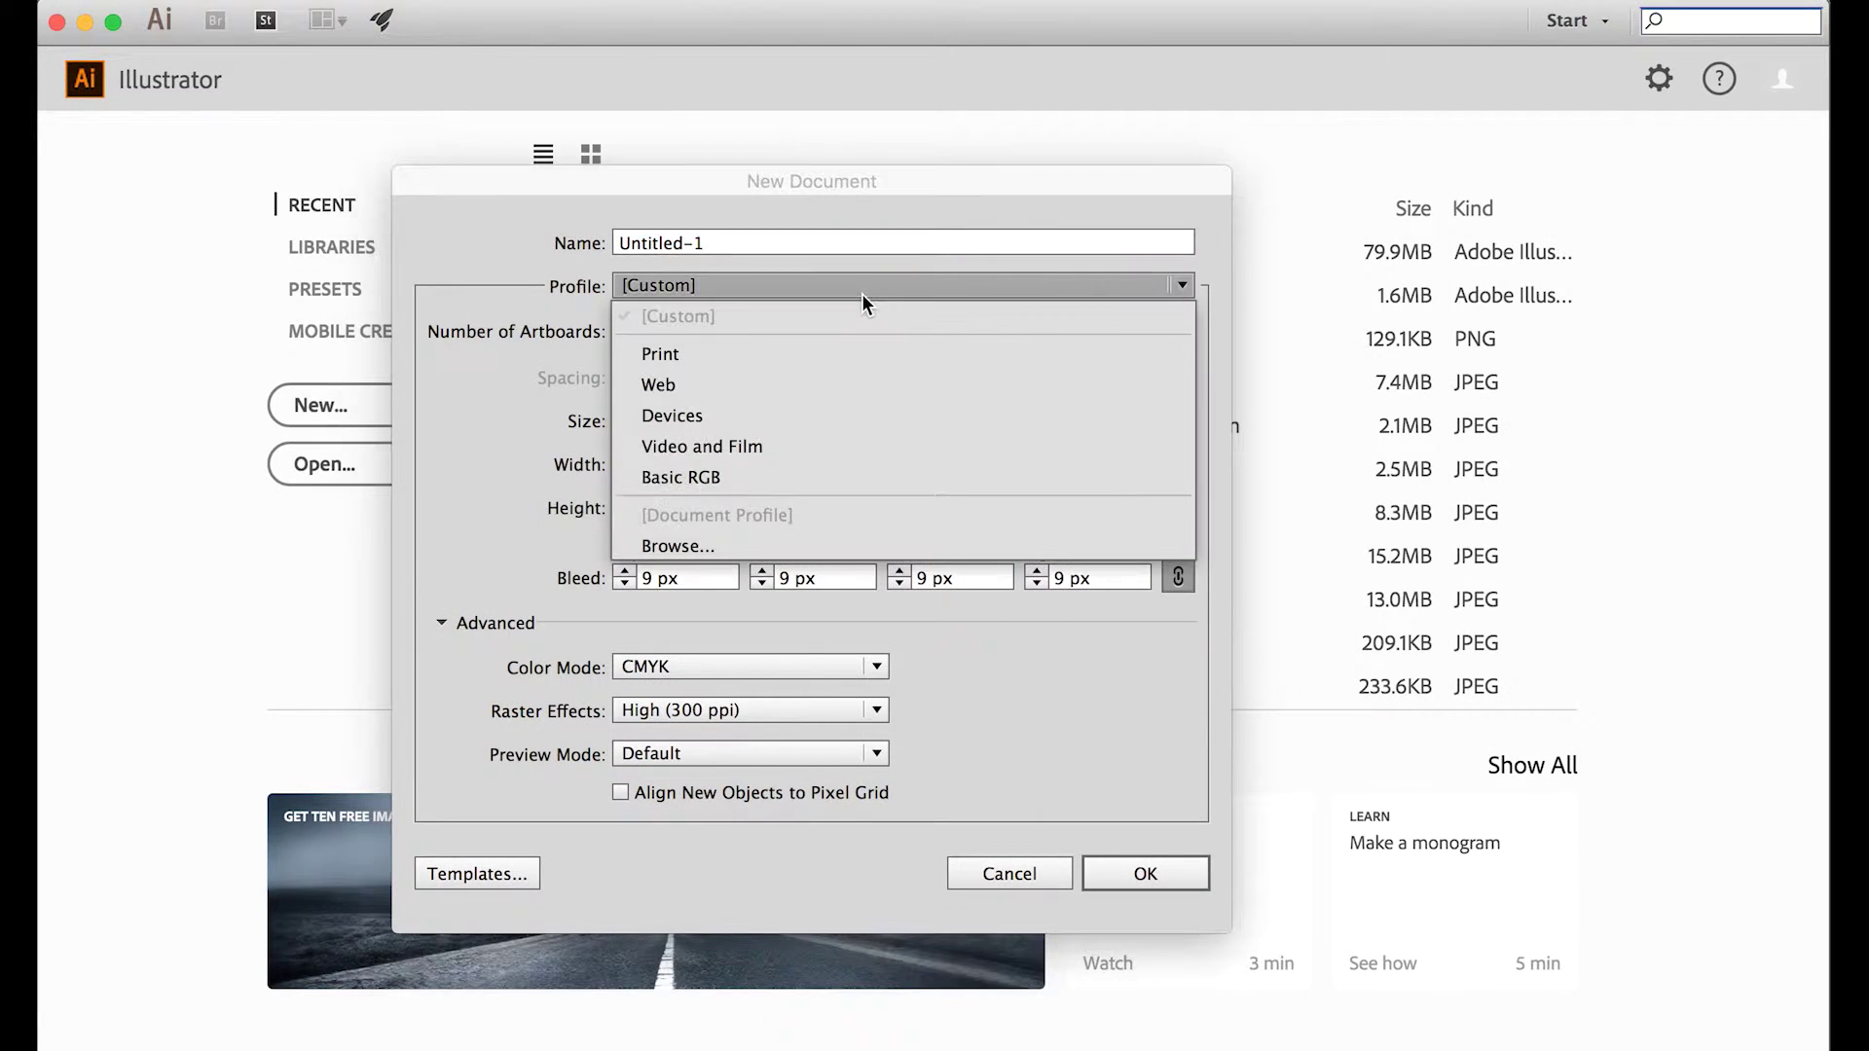
click(851, 382)
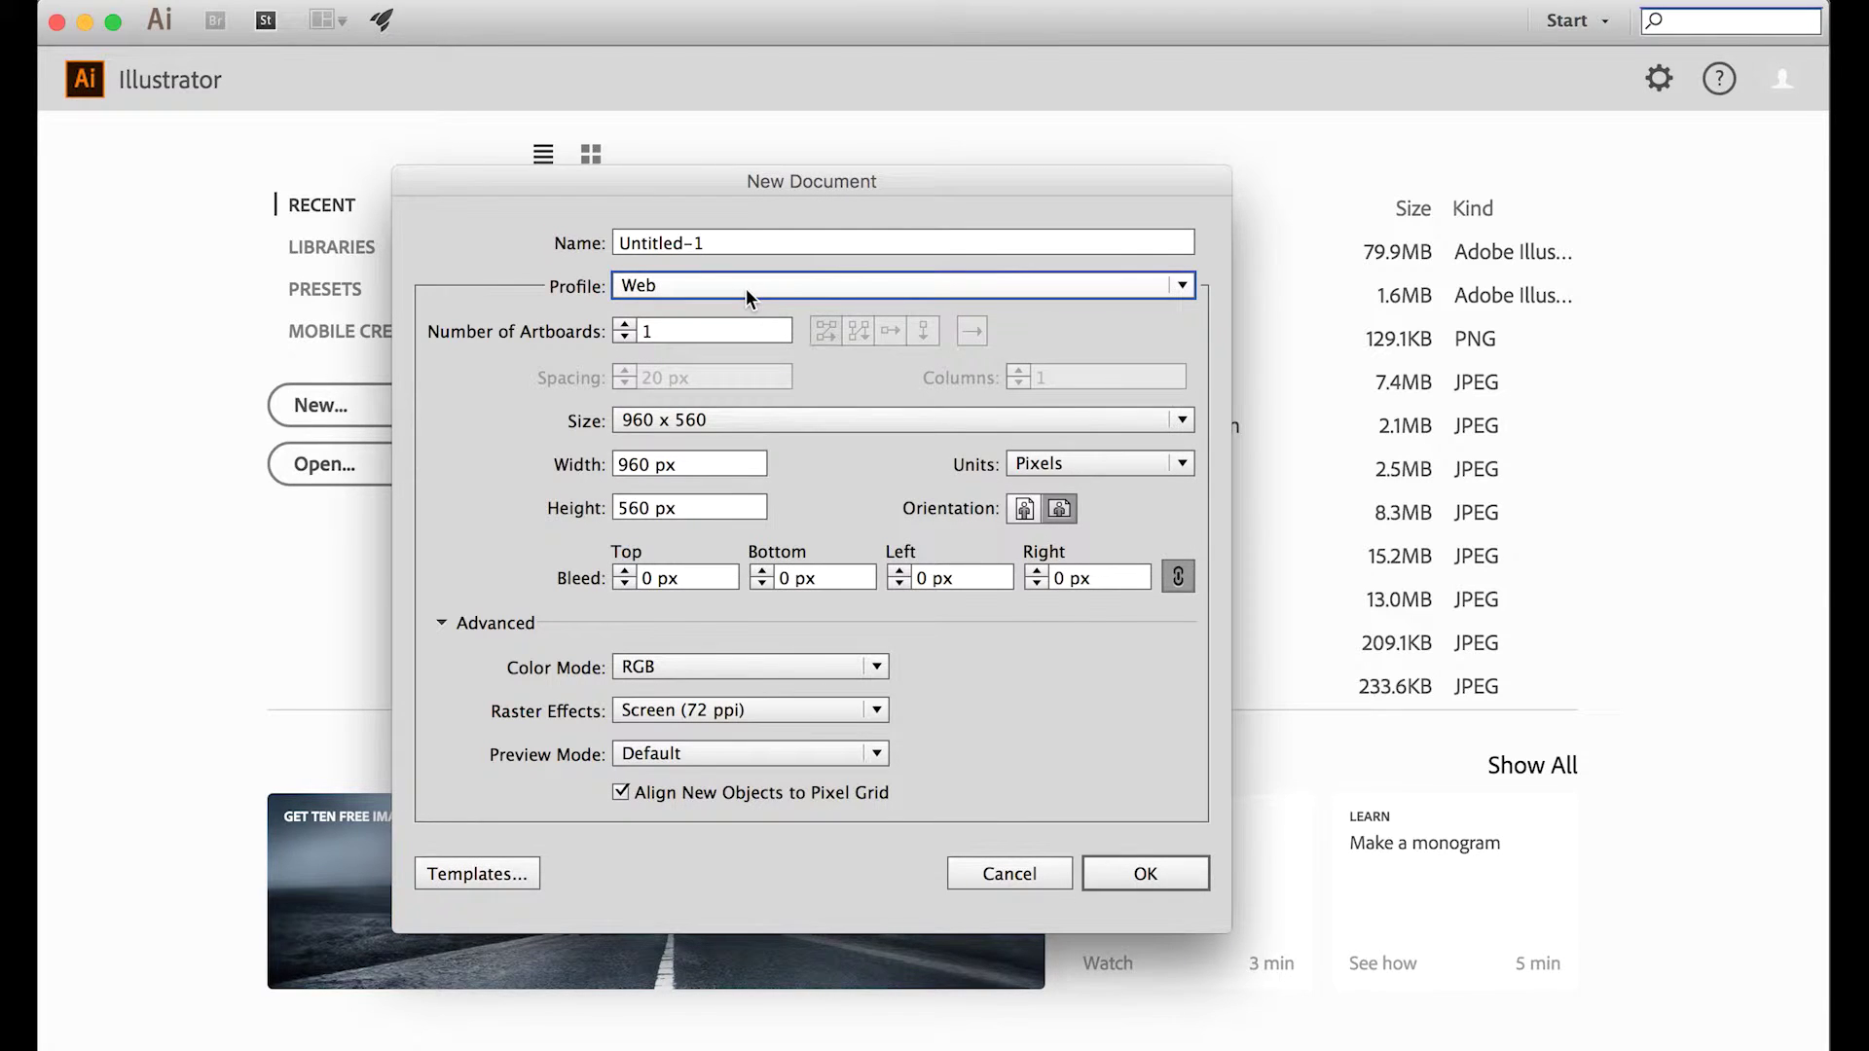
click(745, 289)
click(744, 388)
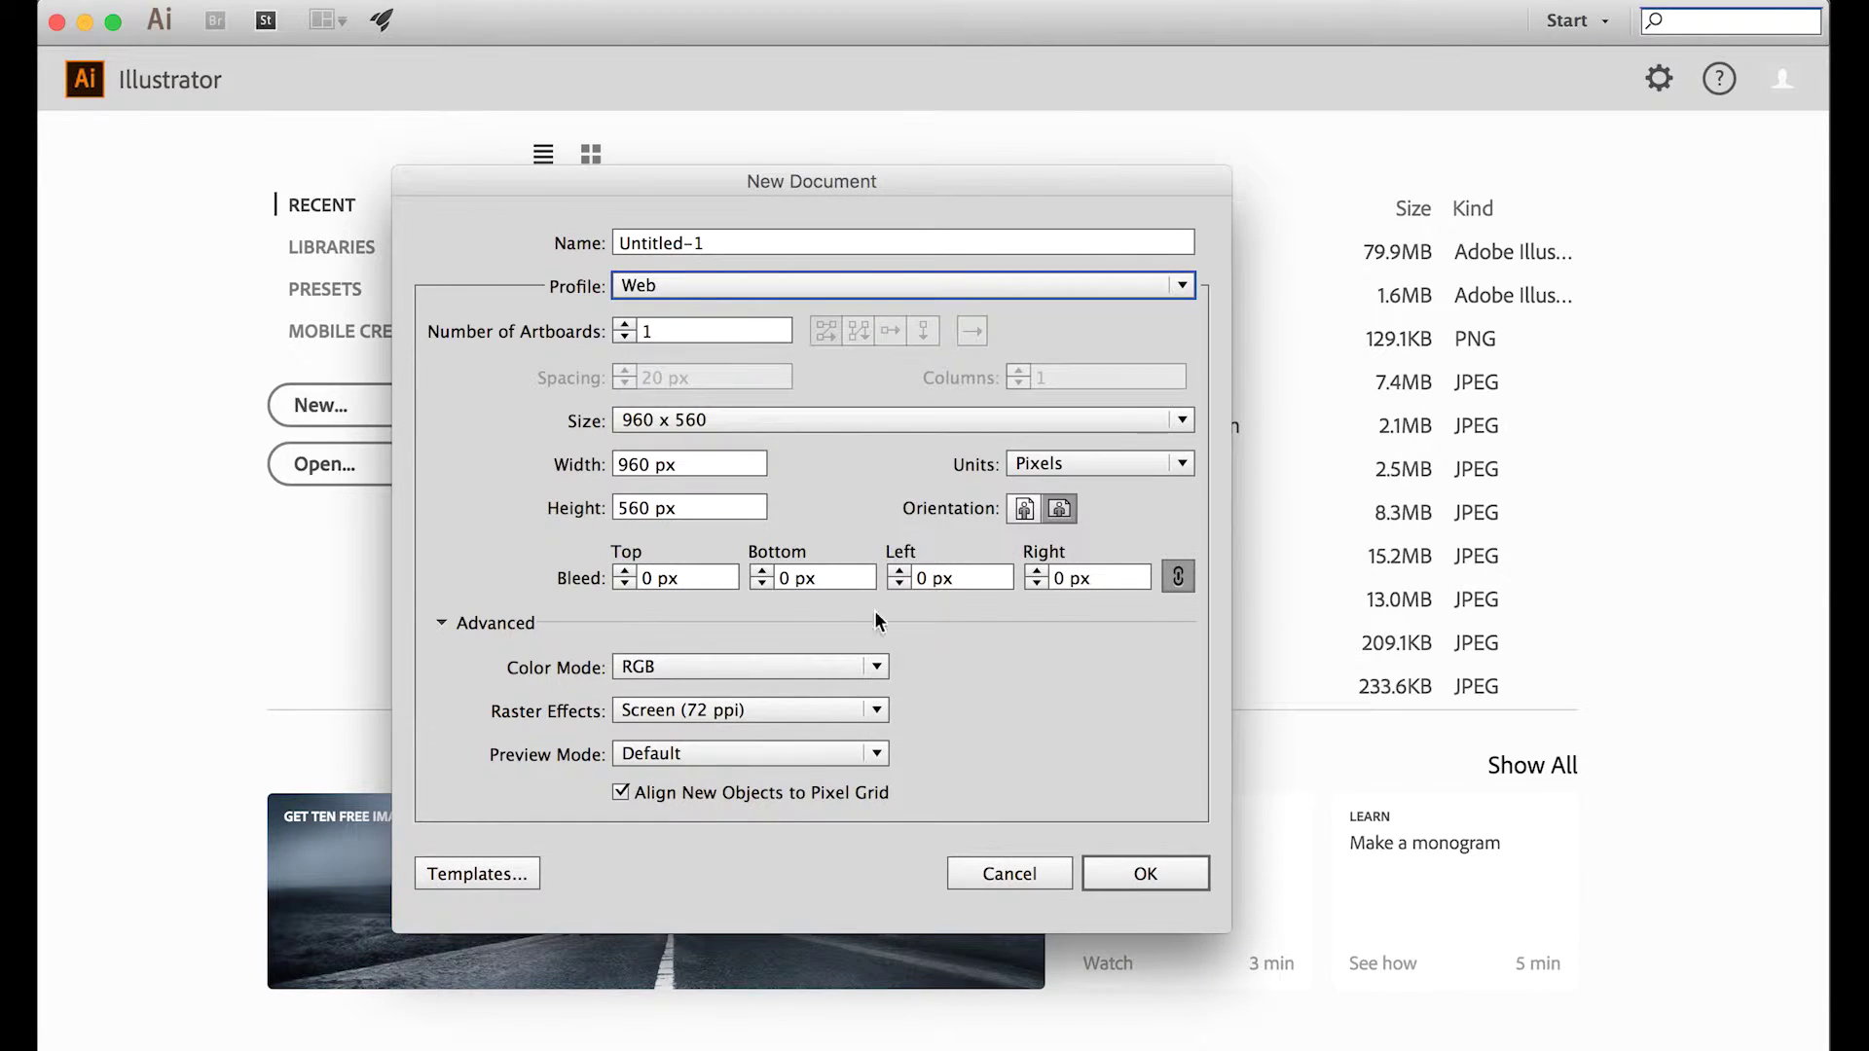
click(642, 244)
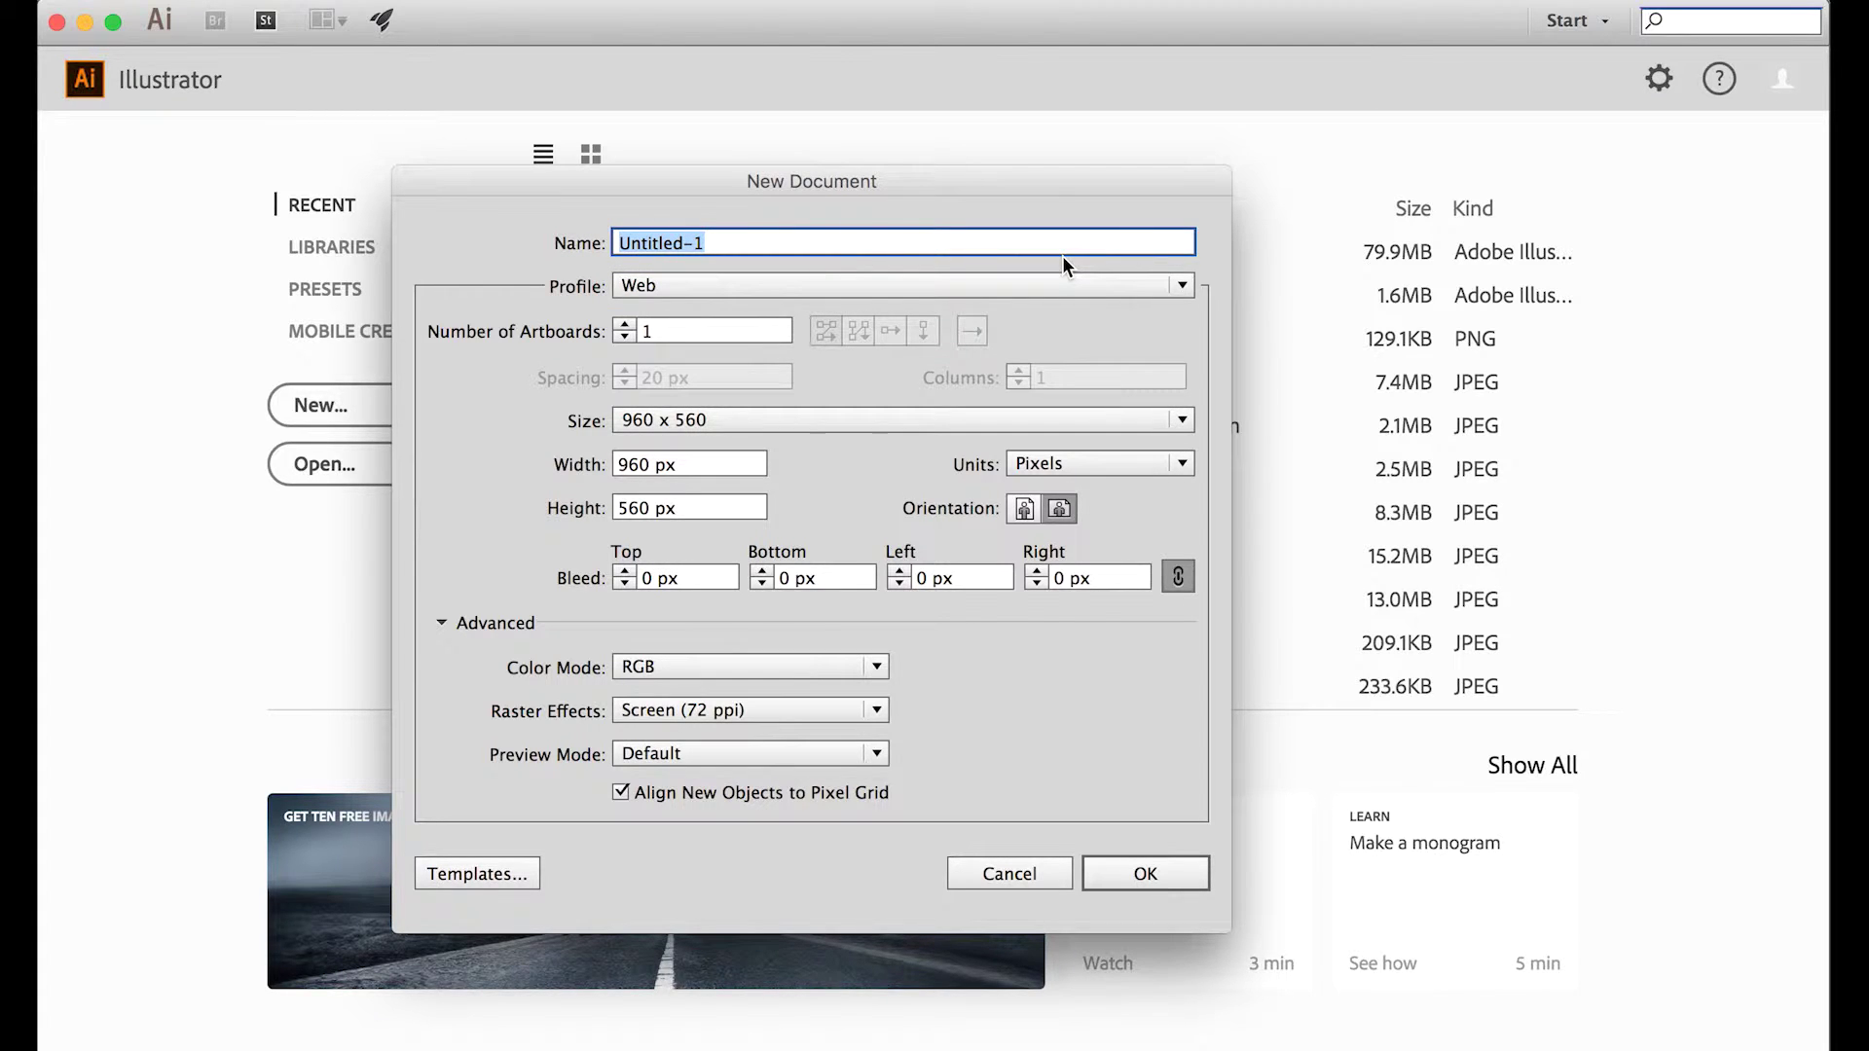
text(tim)
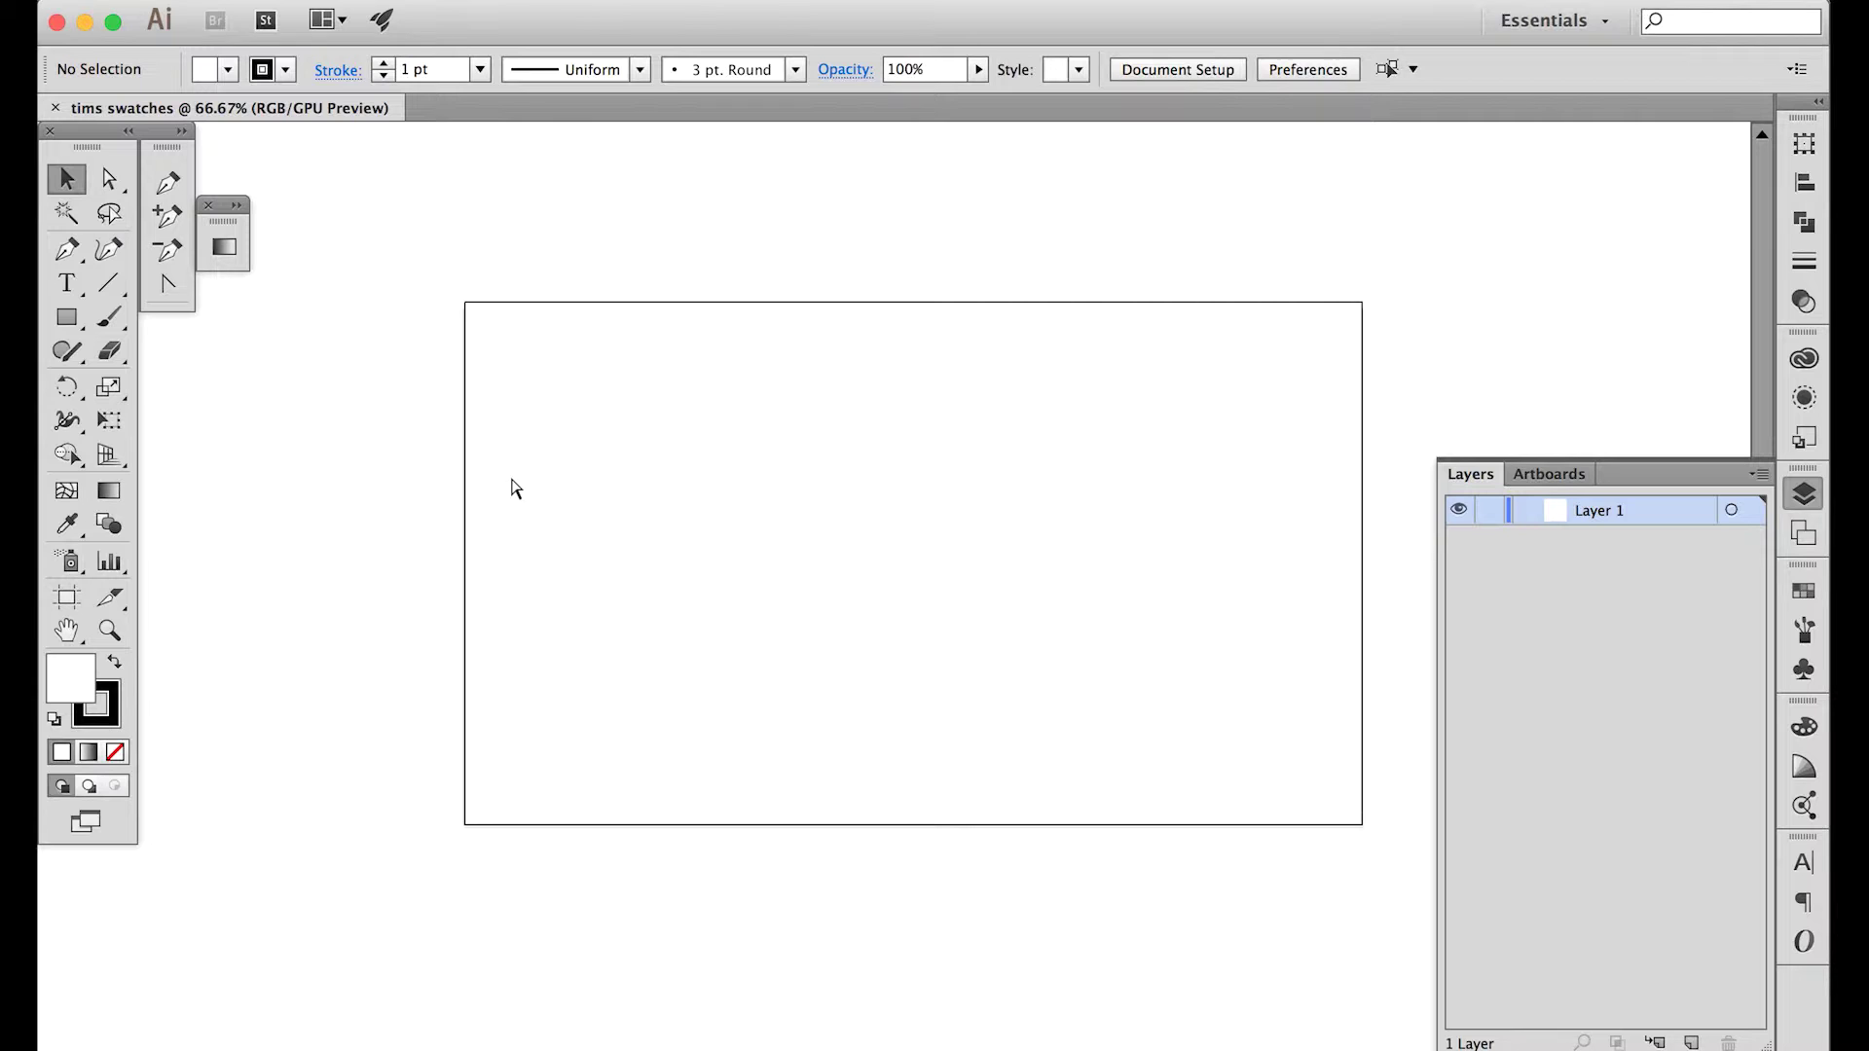
- Place the photo IMAG0238.jpg at the artboard's top-left corner
key(super+shift+p)
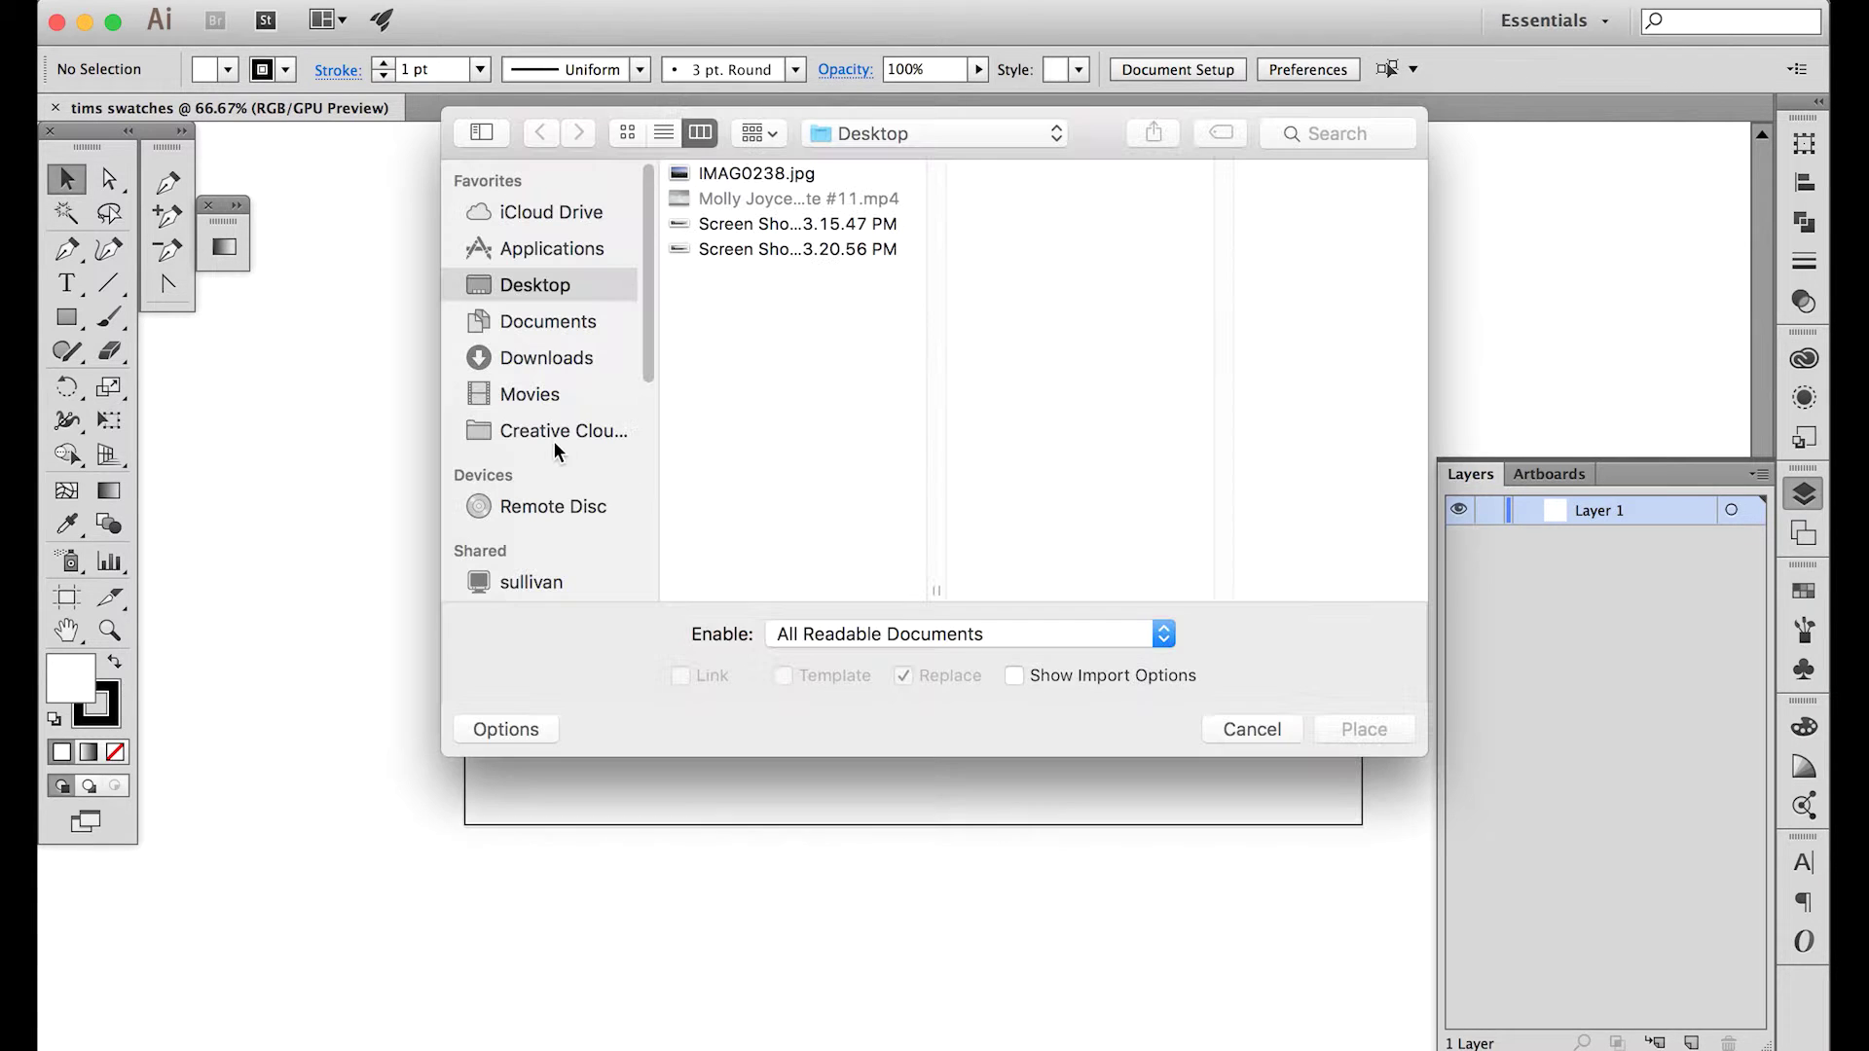
click(700, 175)
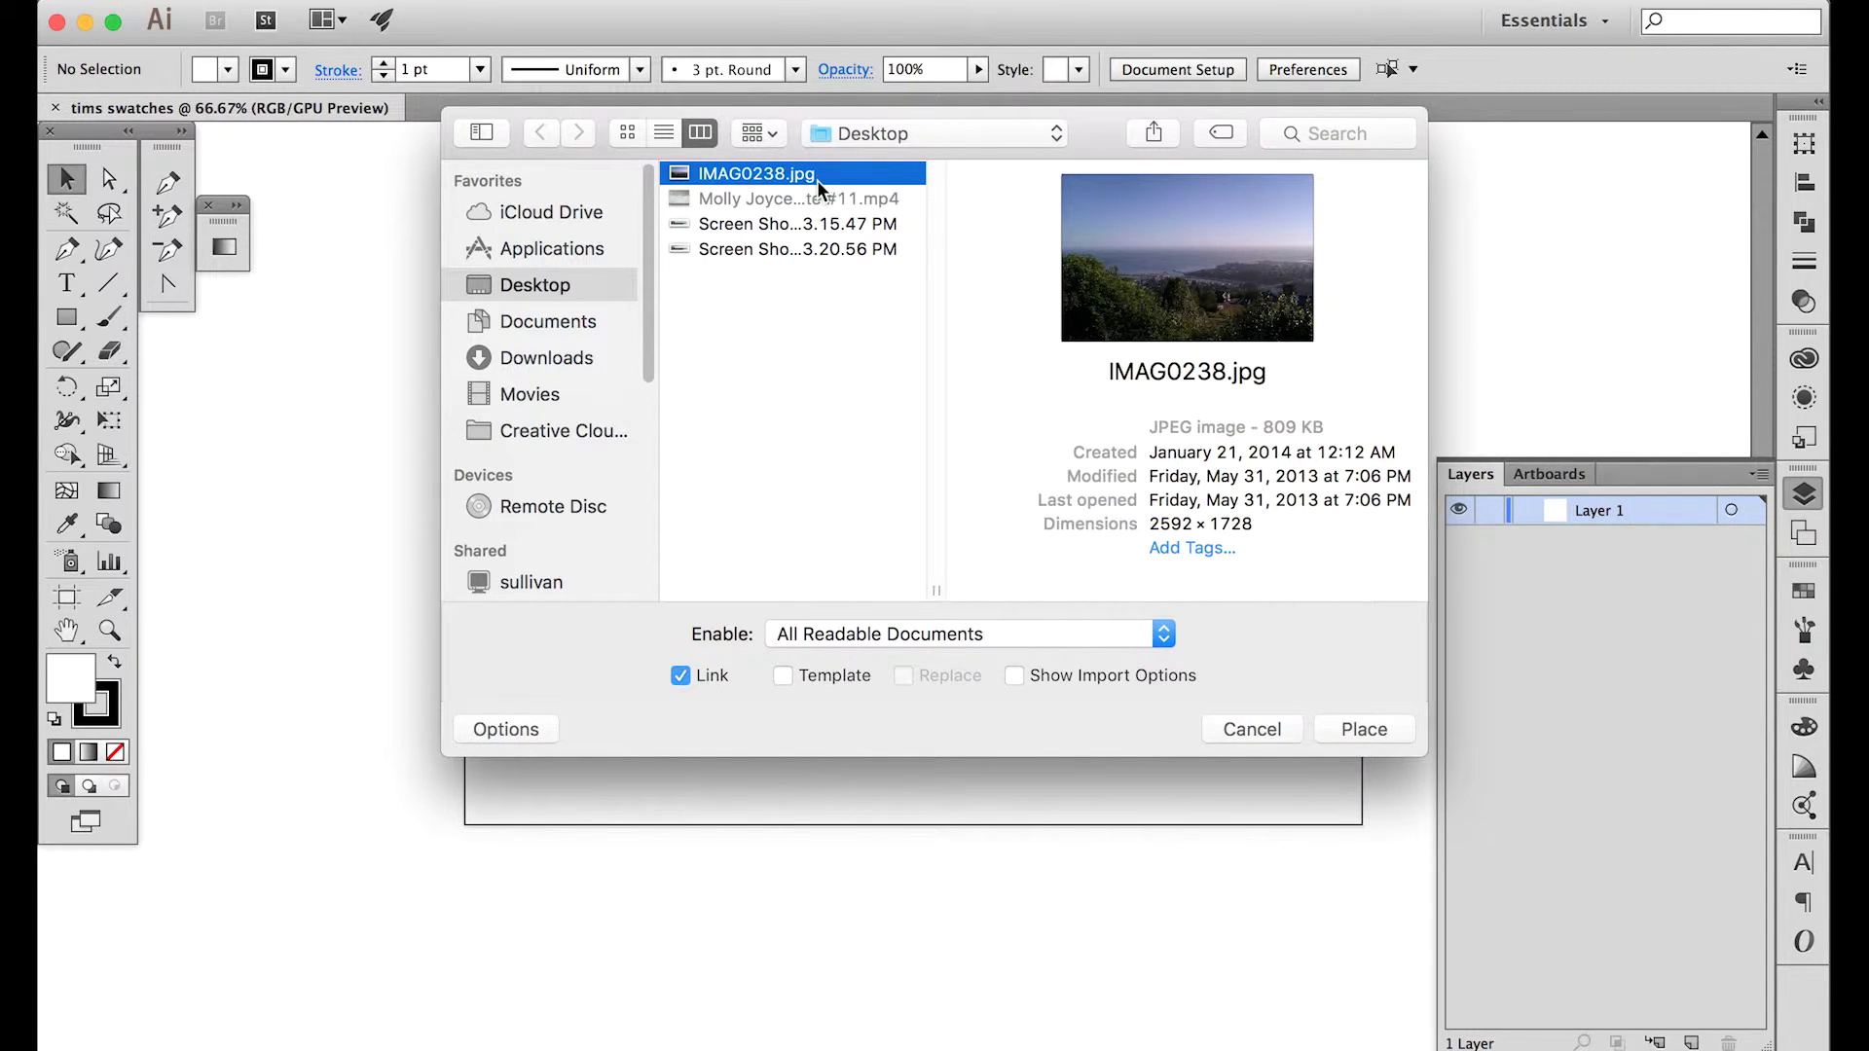
click(1362, 731)
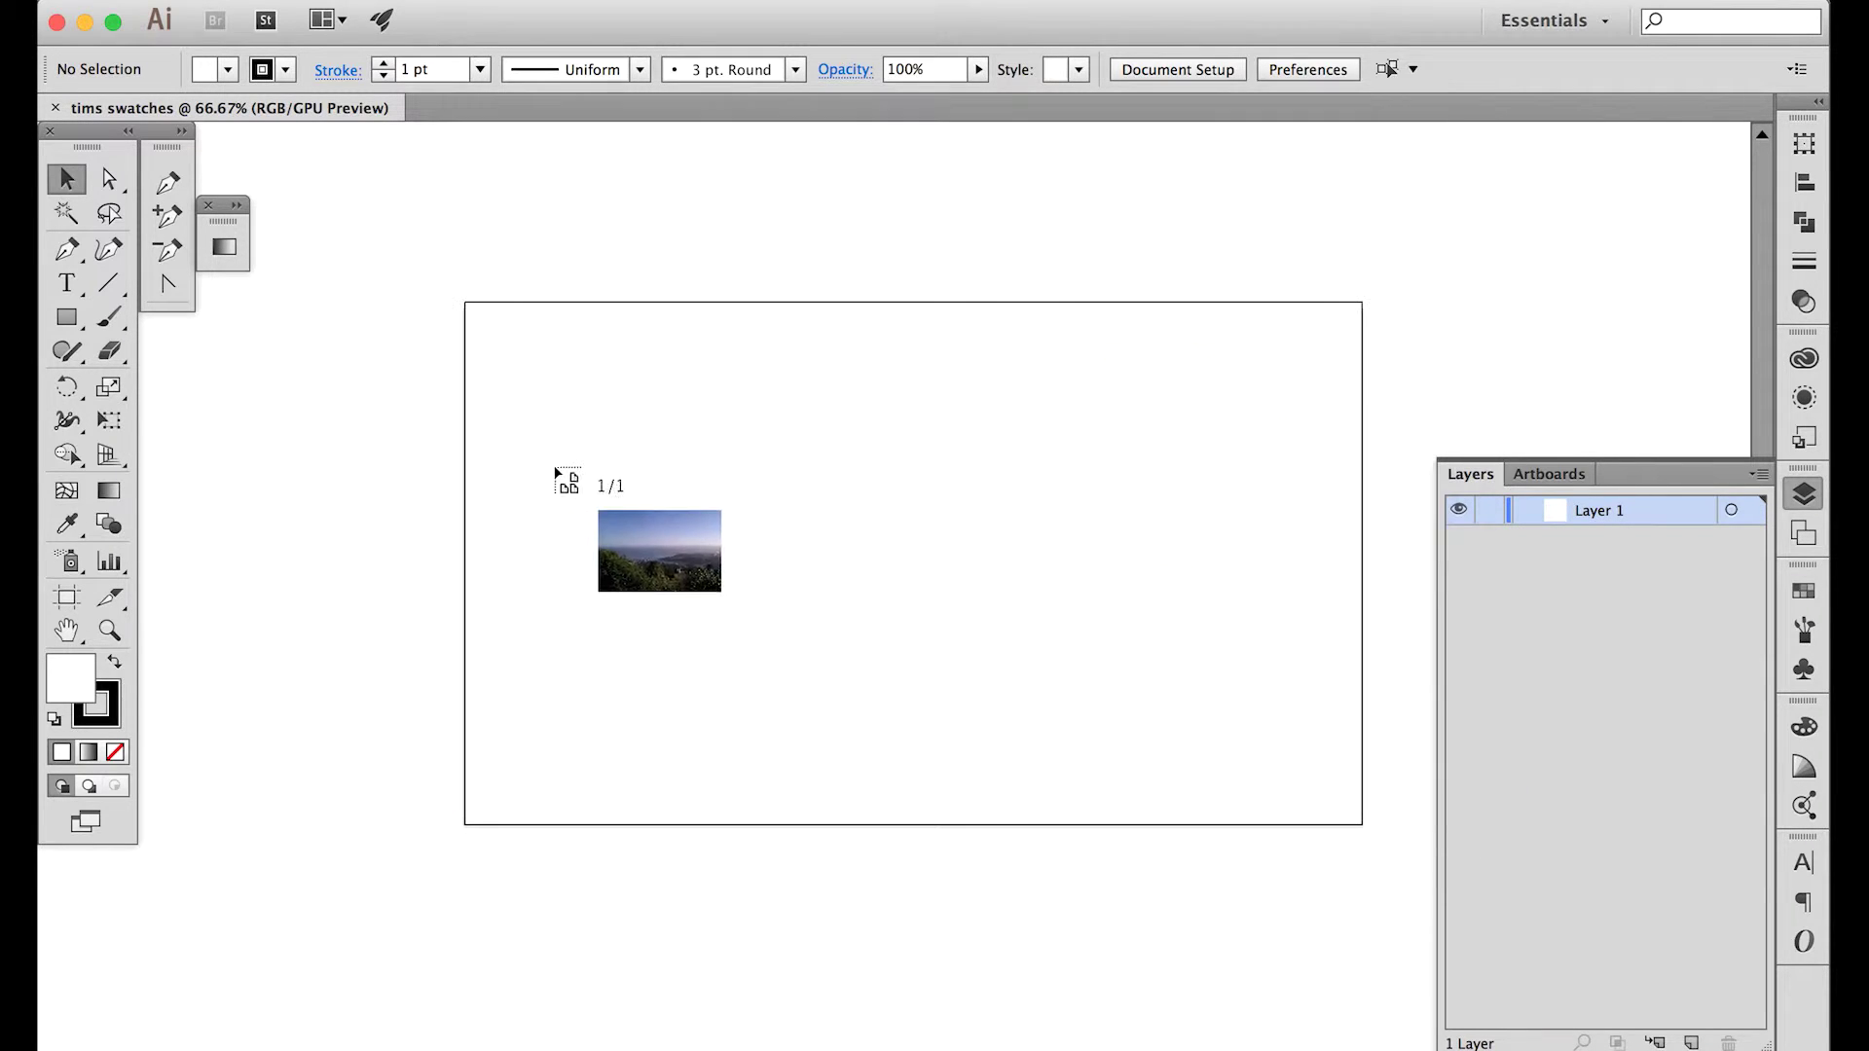
click(478, 310)
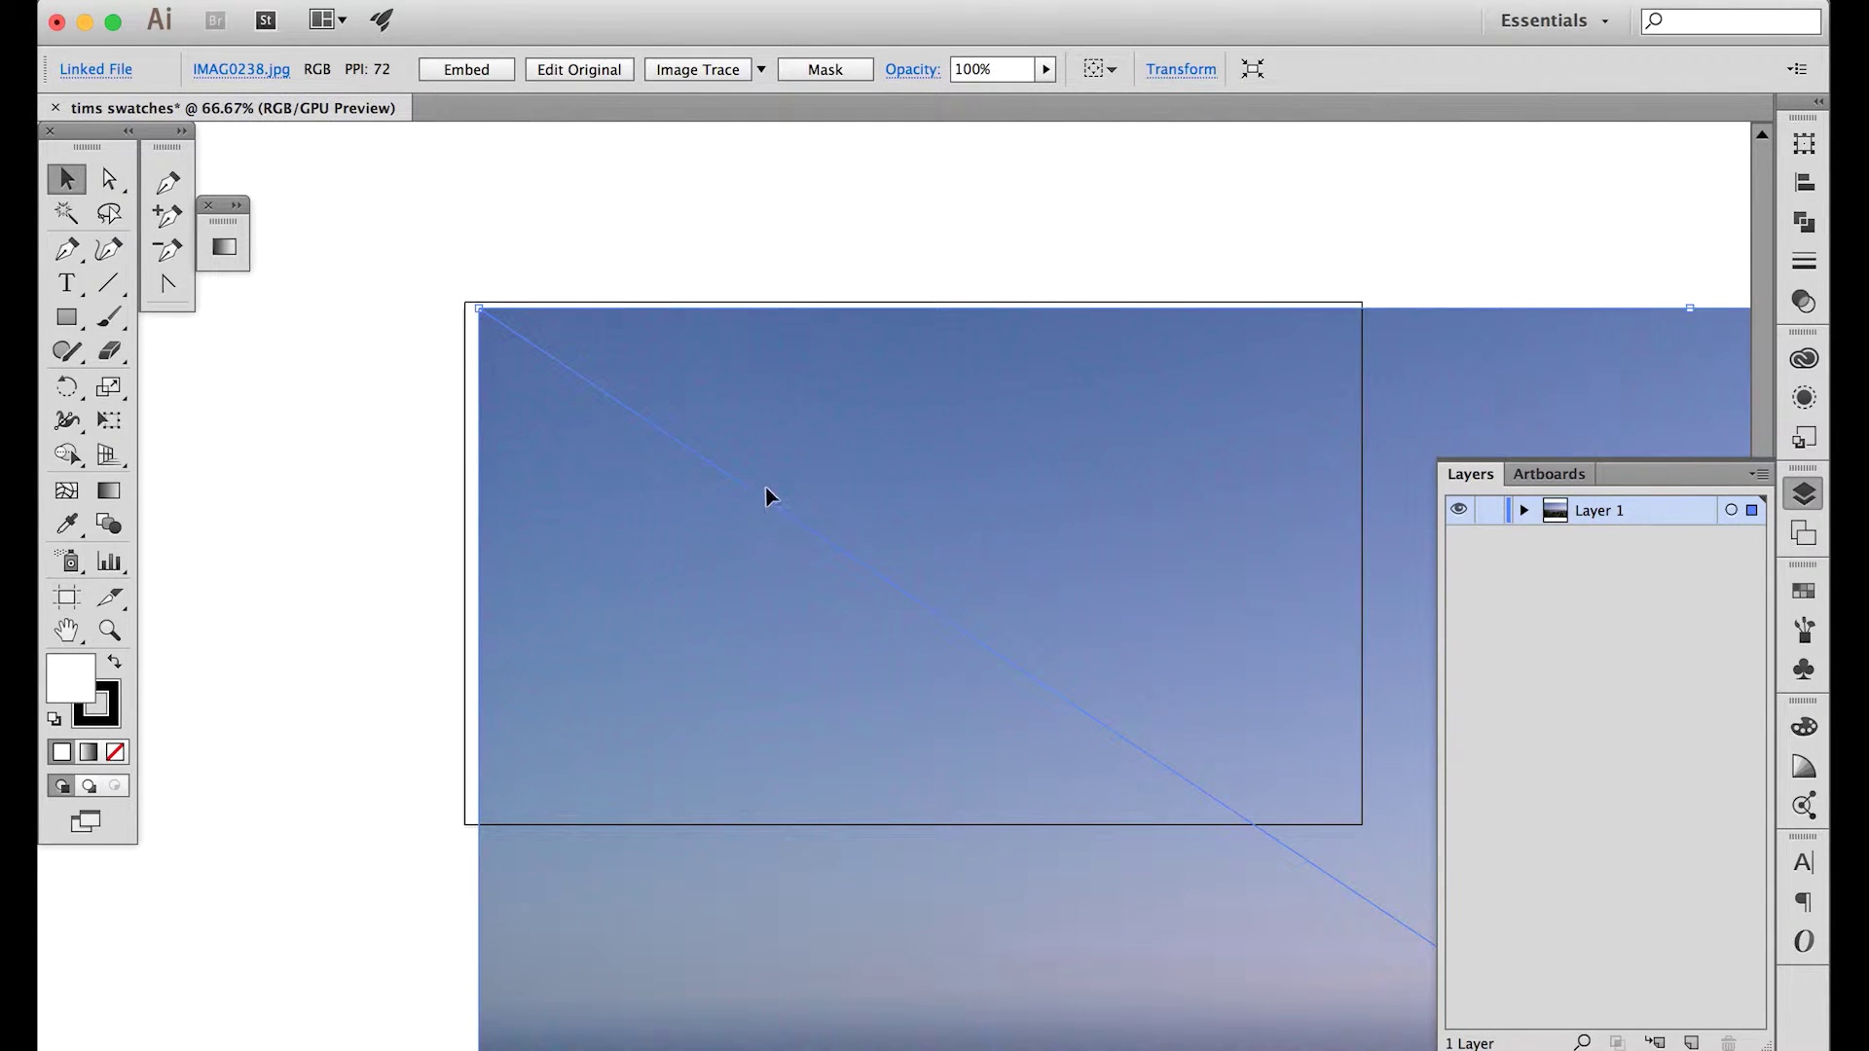
- Scale the placed photo down to about 360 x 240 px
scroll(818, 567, down, 4)
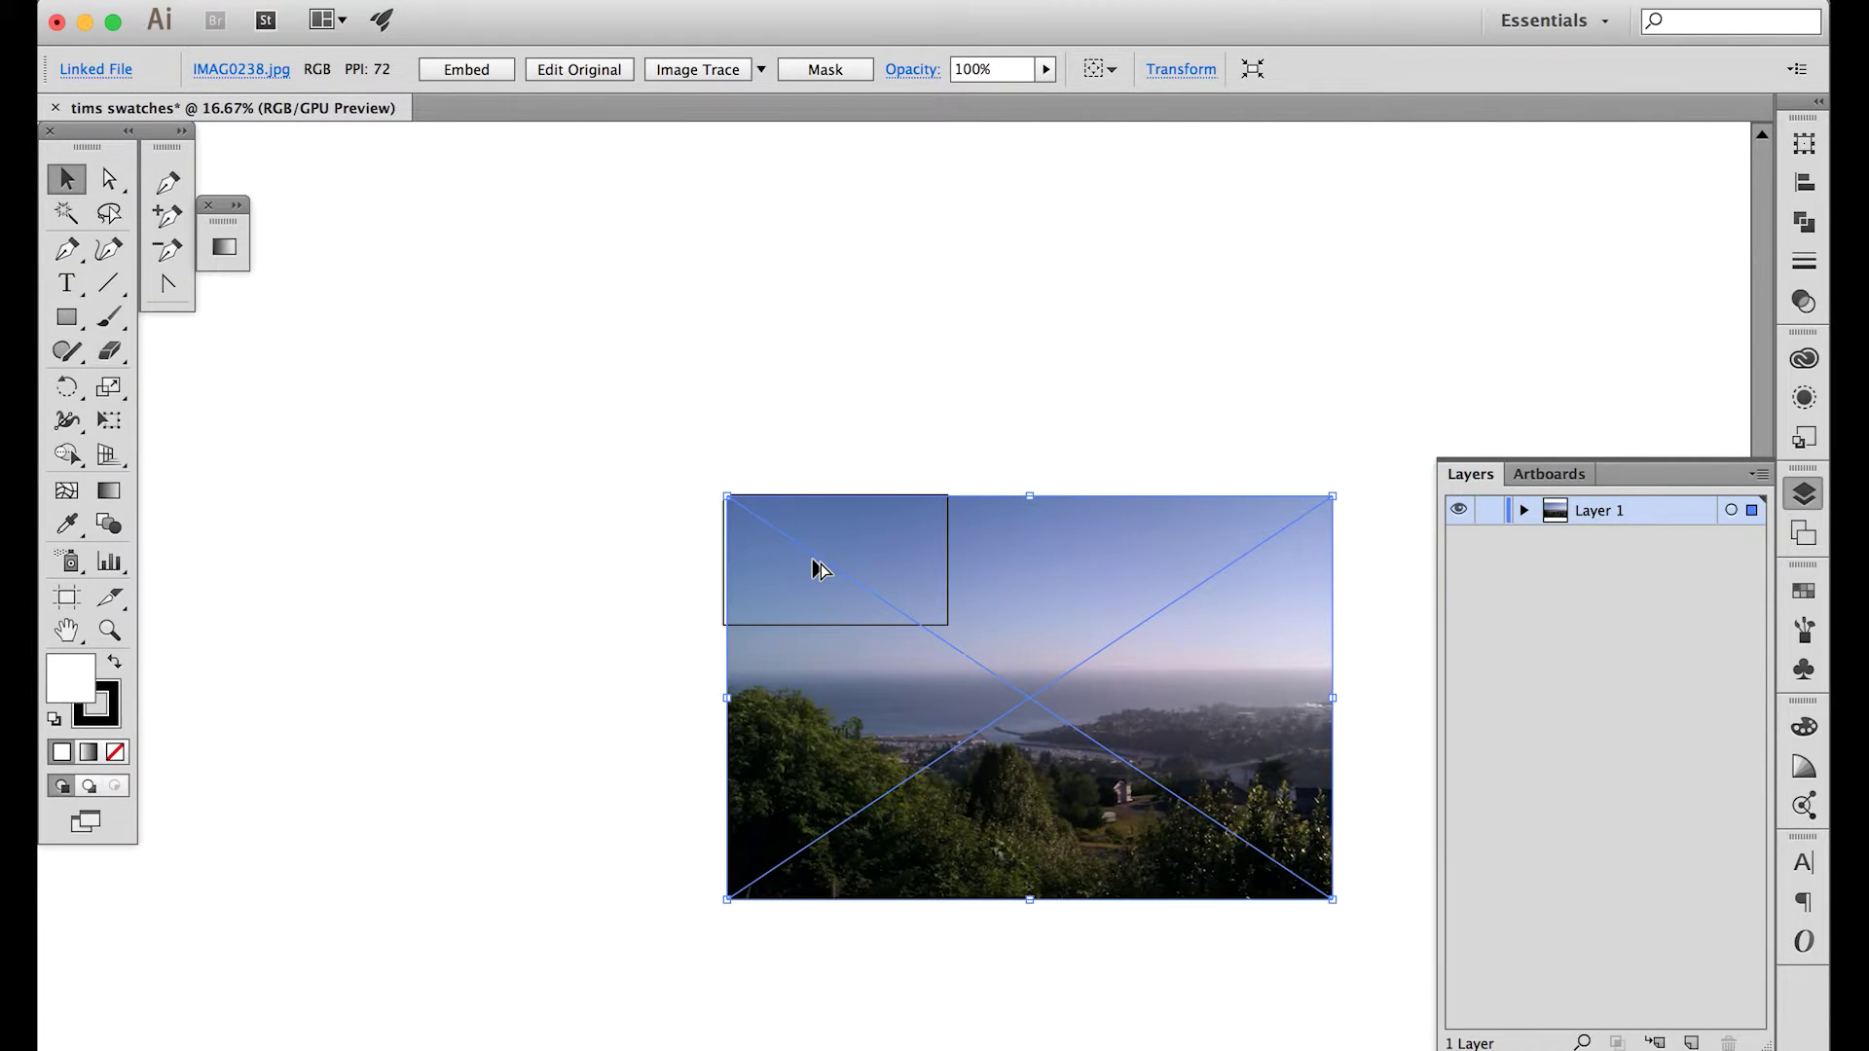
drag(1333, 897, 854, 548)
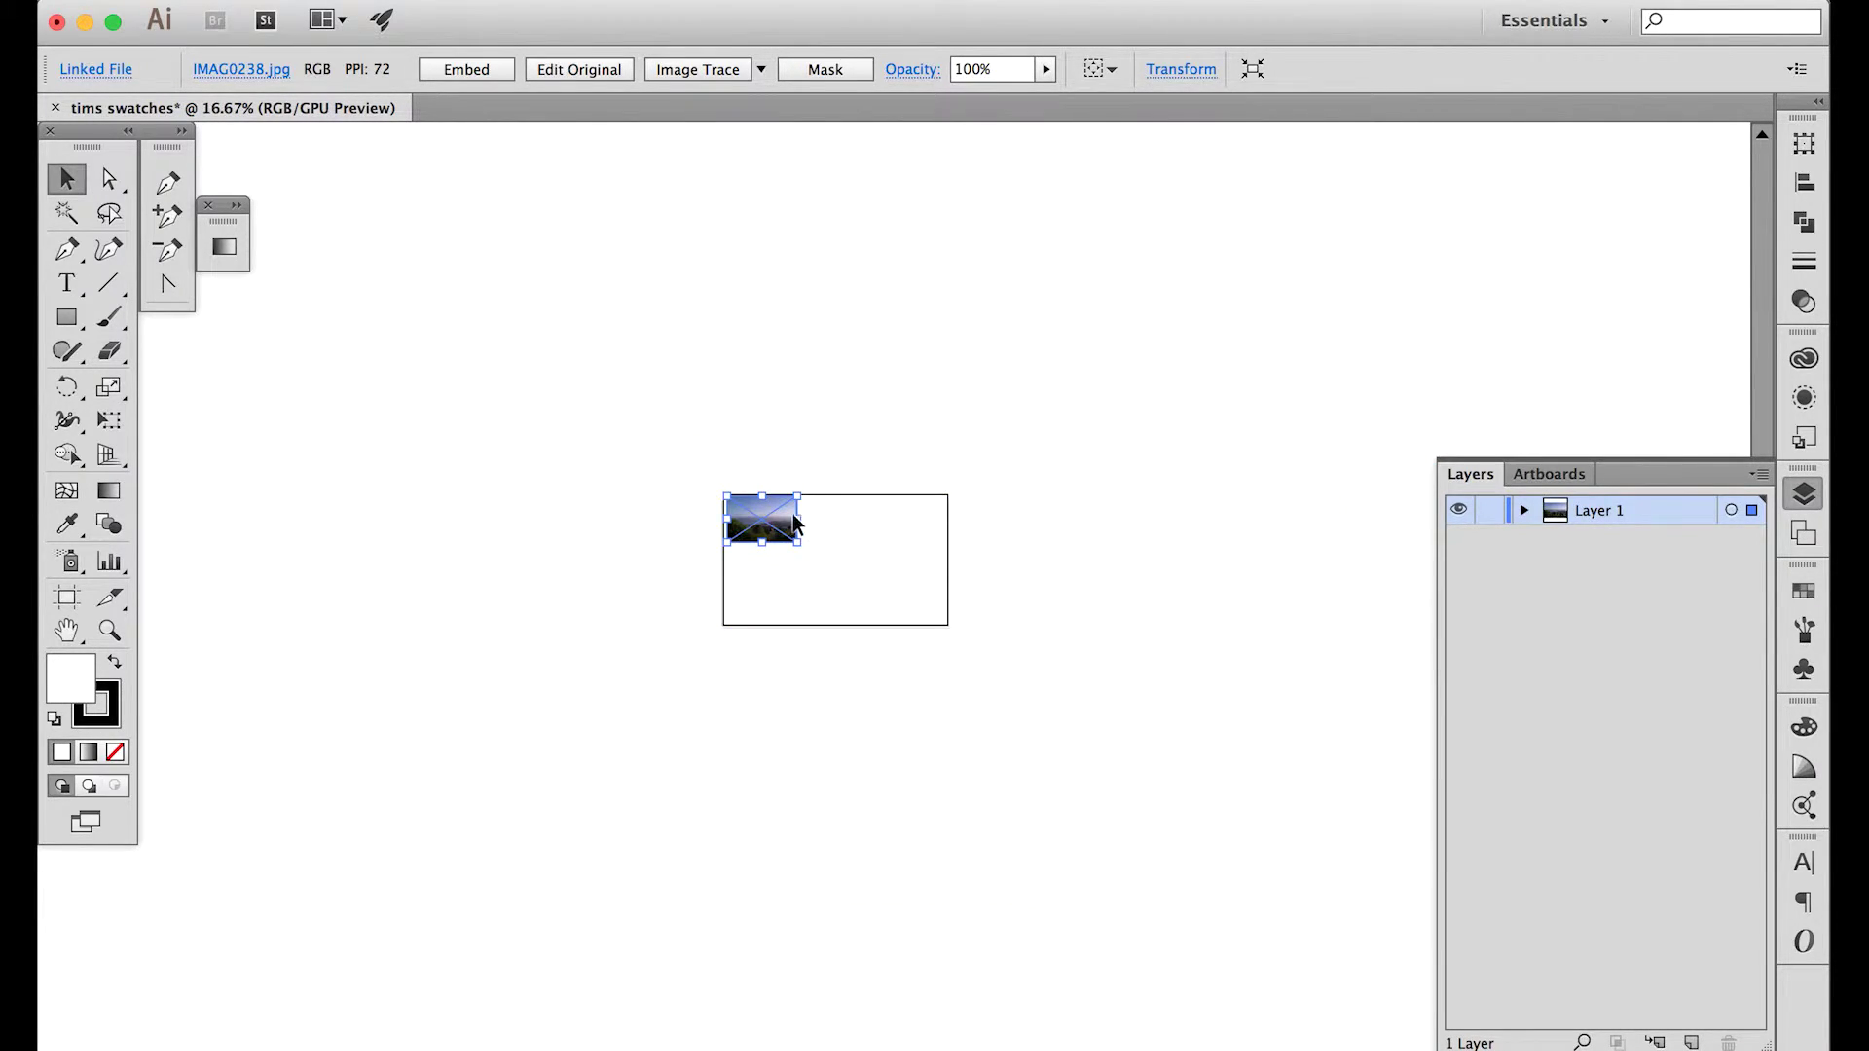
scroll(798, 525, up, 6)
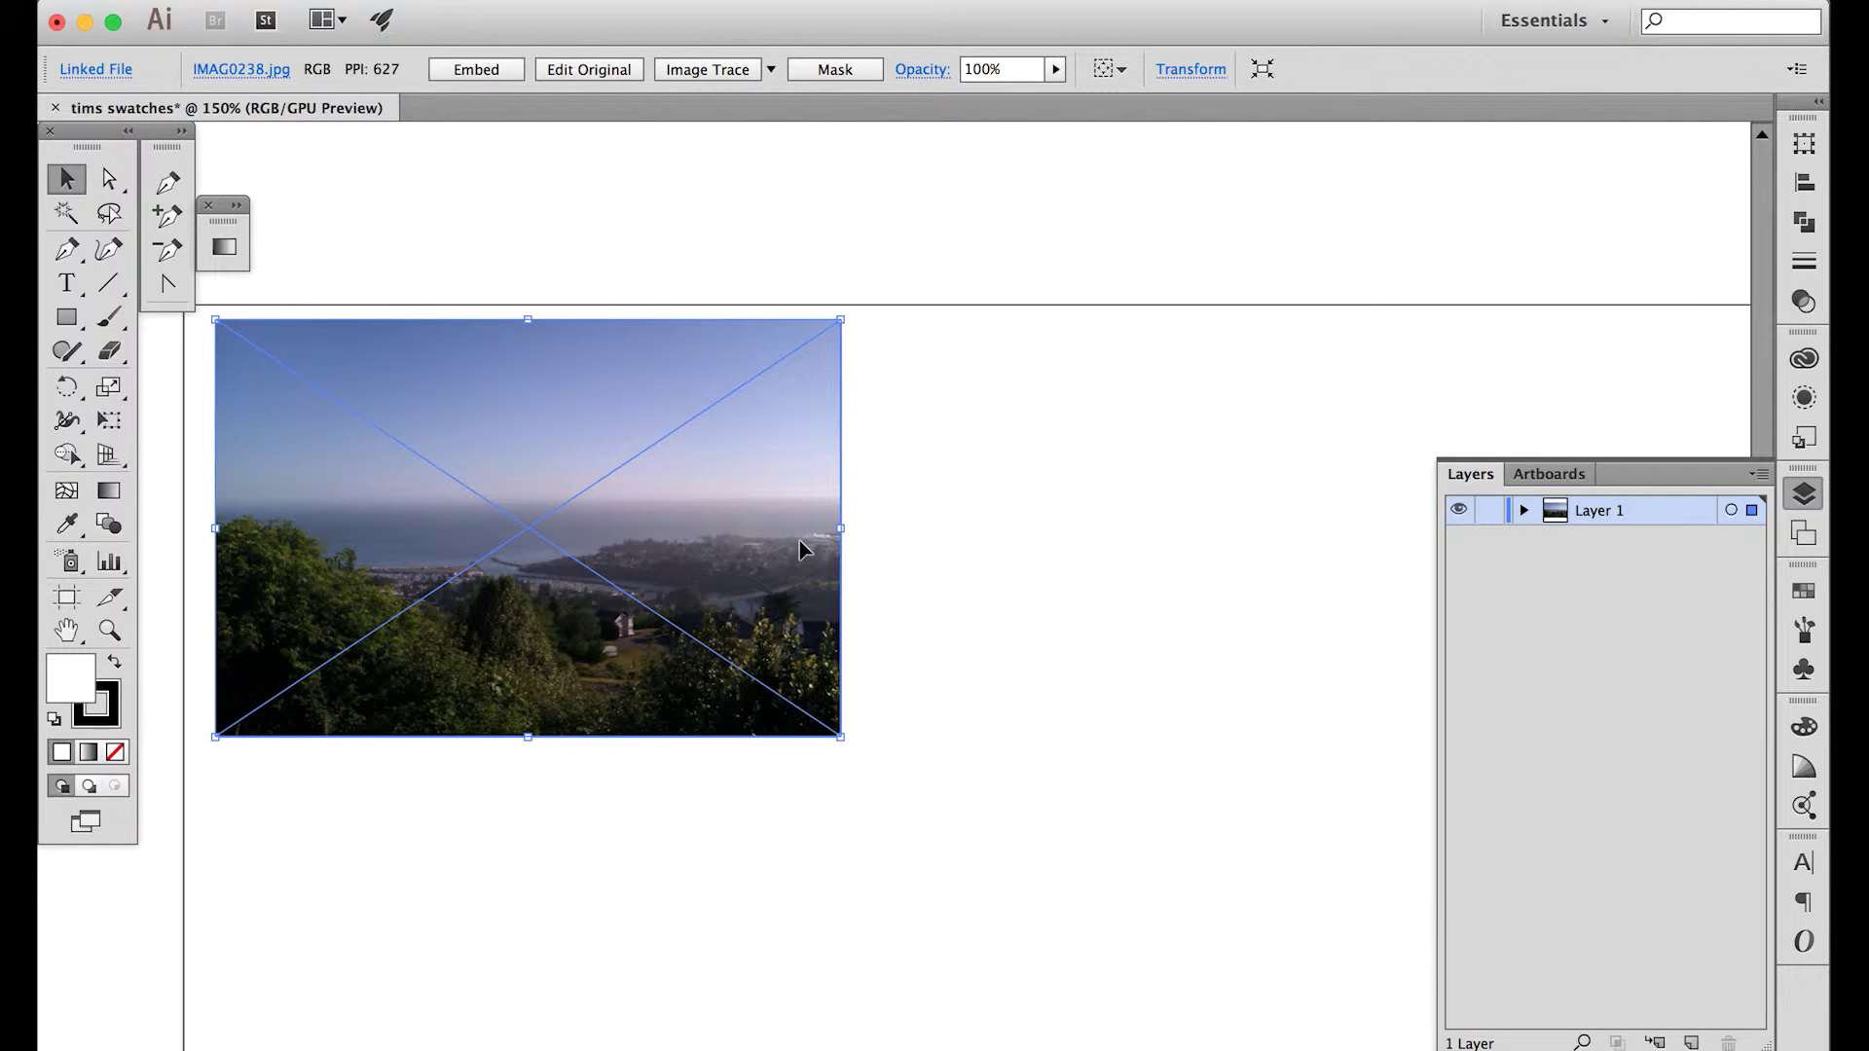
click(1038, 584)
scroll(981, 659, down, 2)
scroll(983, 666, down, 1)
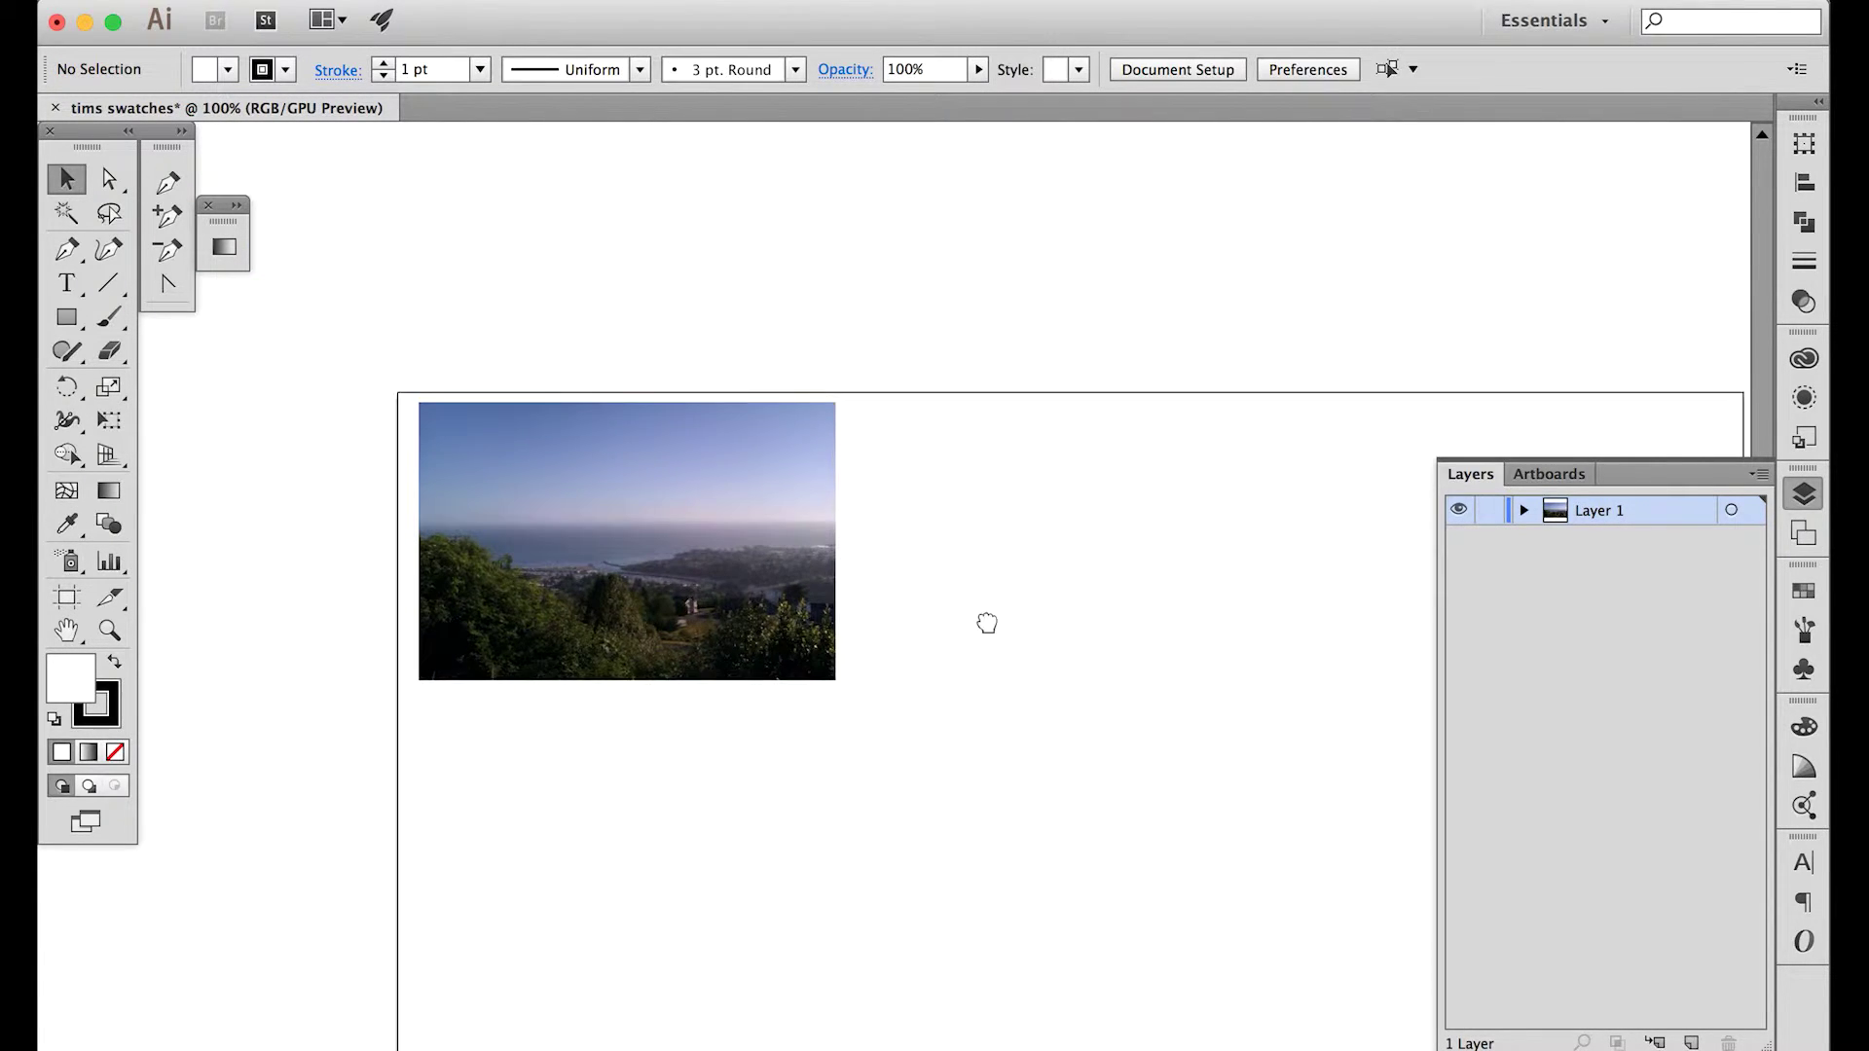
drag(986, 623, 972, 636)
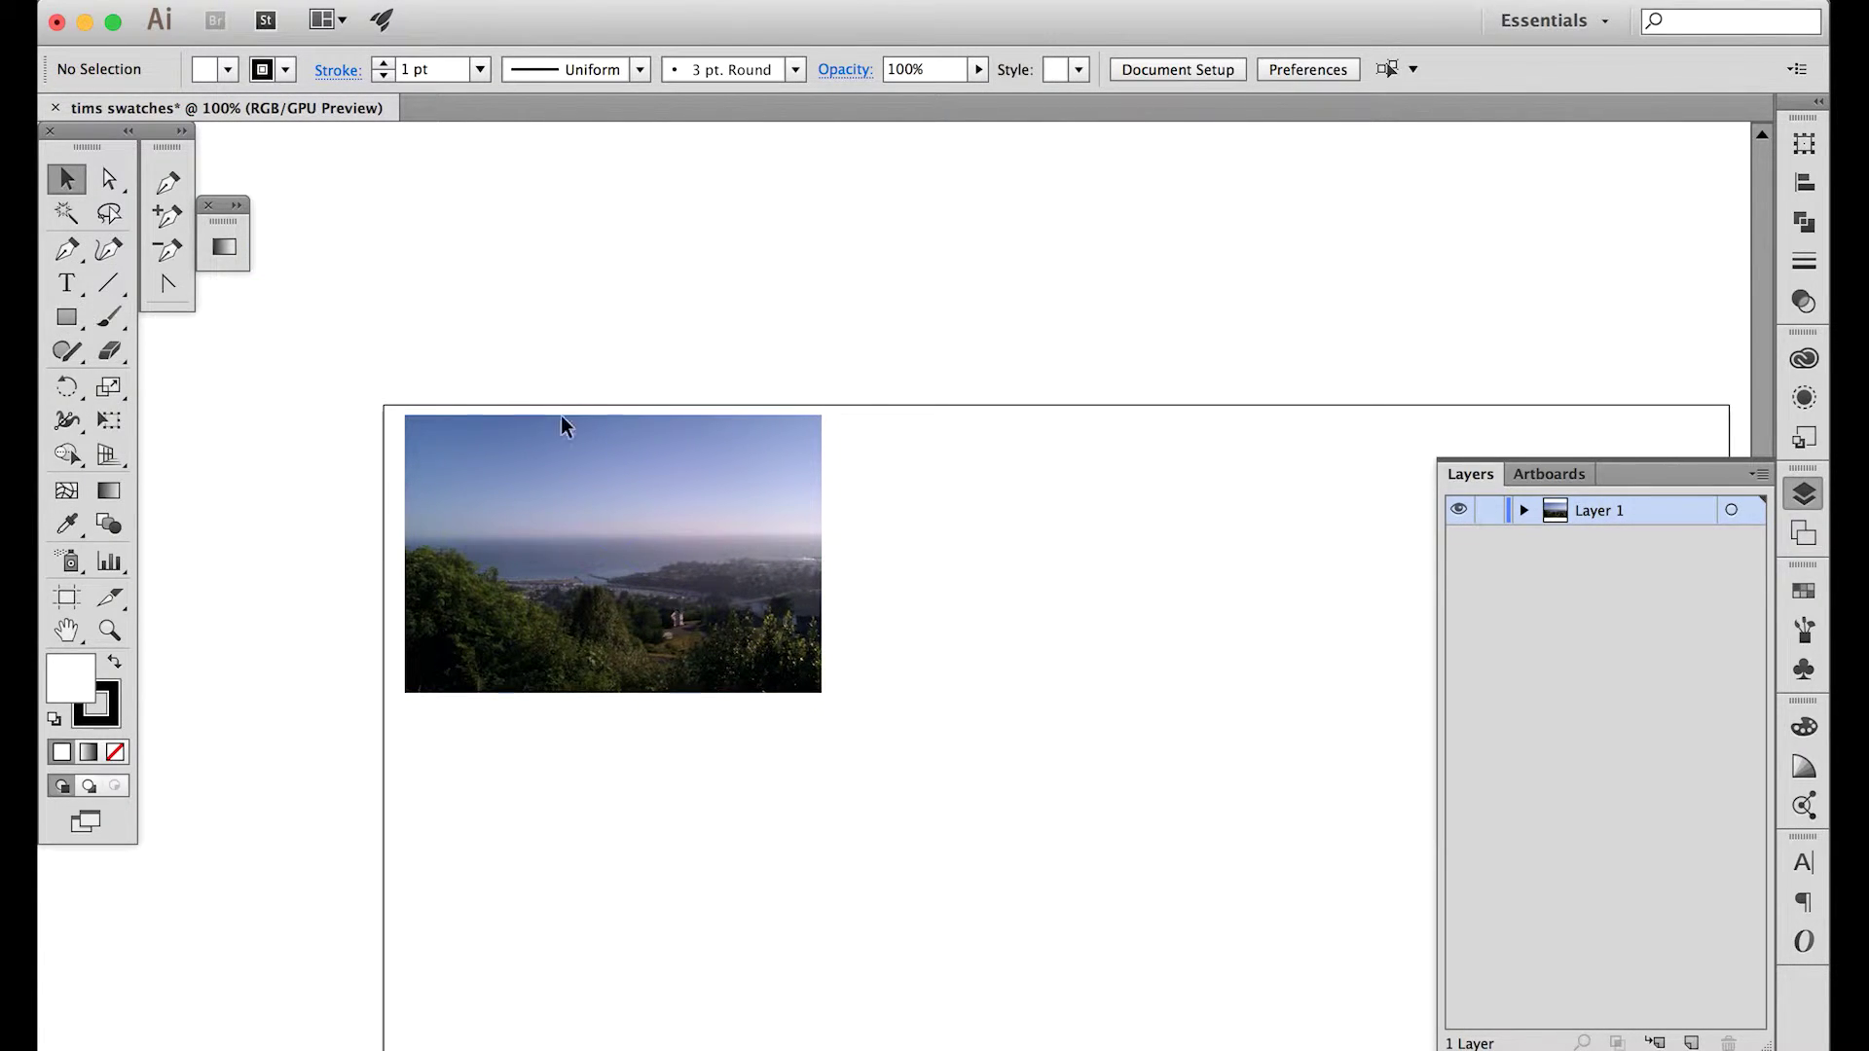
click(74, 321)
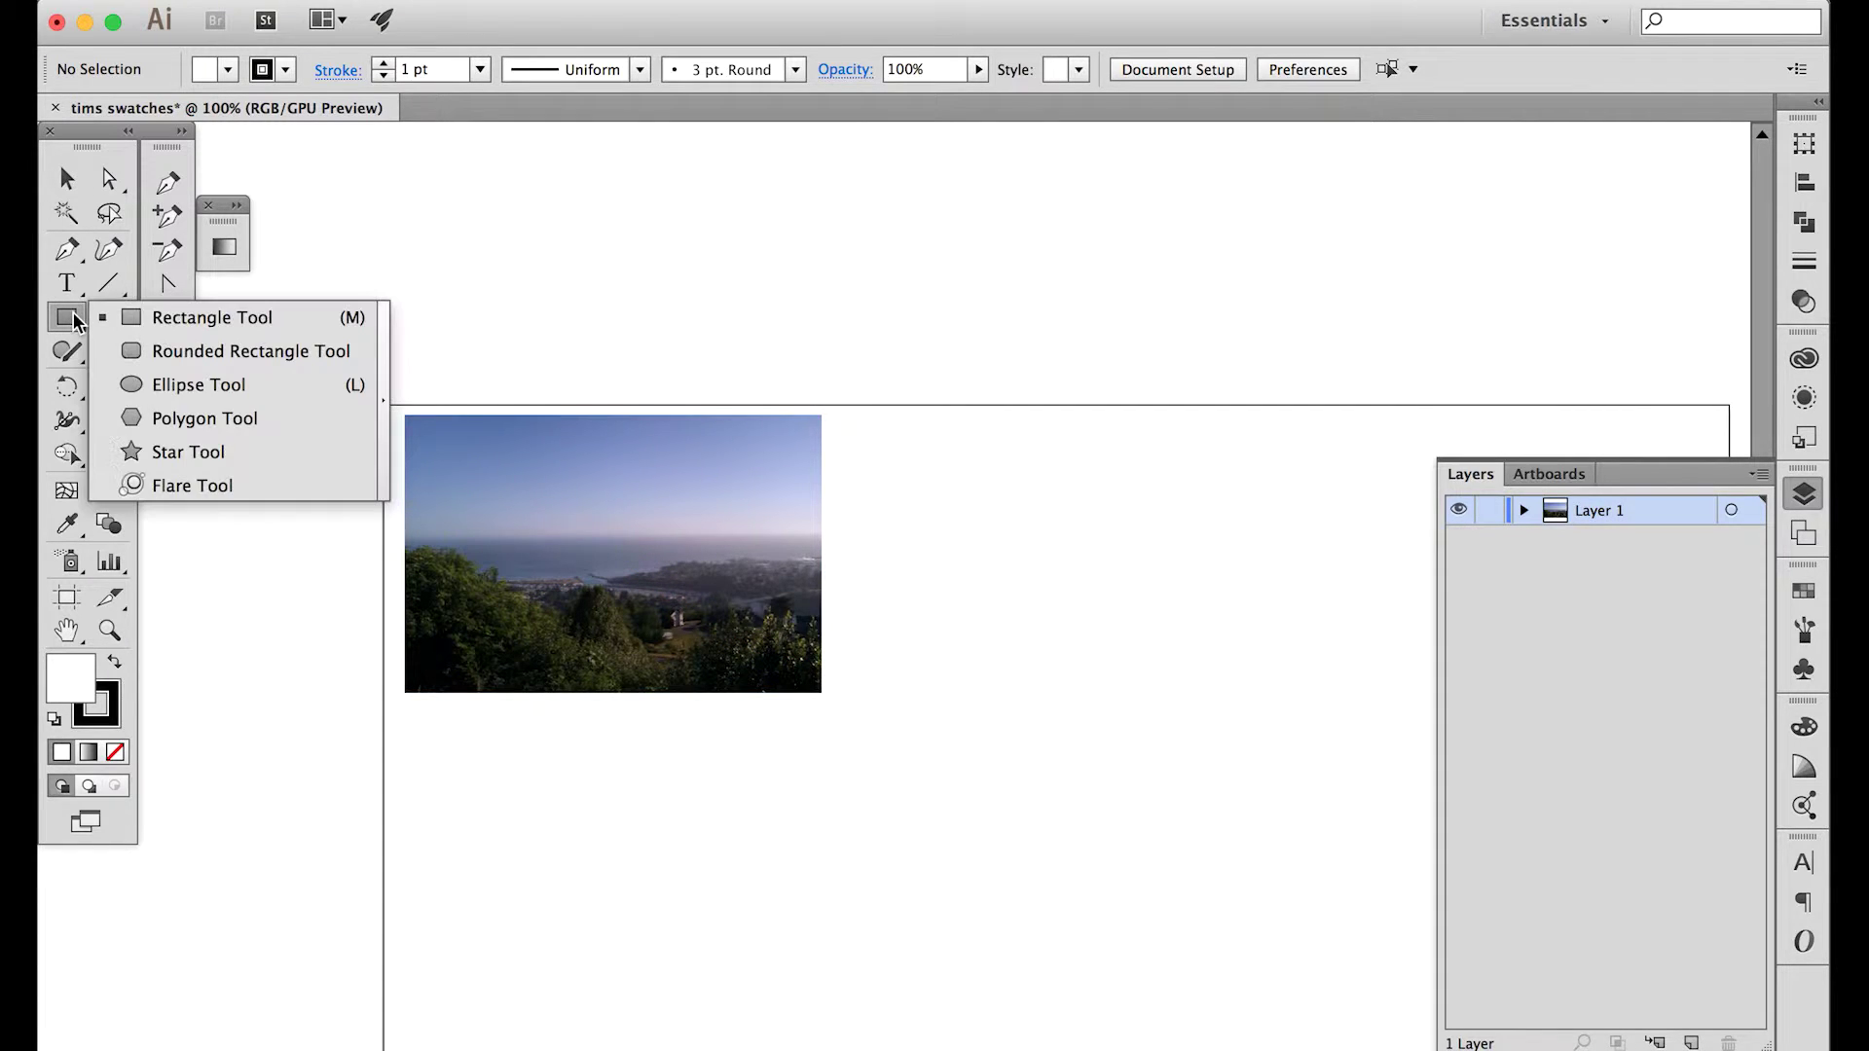
- Draw a square to the right of the photo and give it no stroke
click(219, 321)
drag(957, 415, 1065, 523)
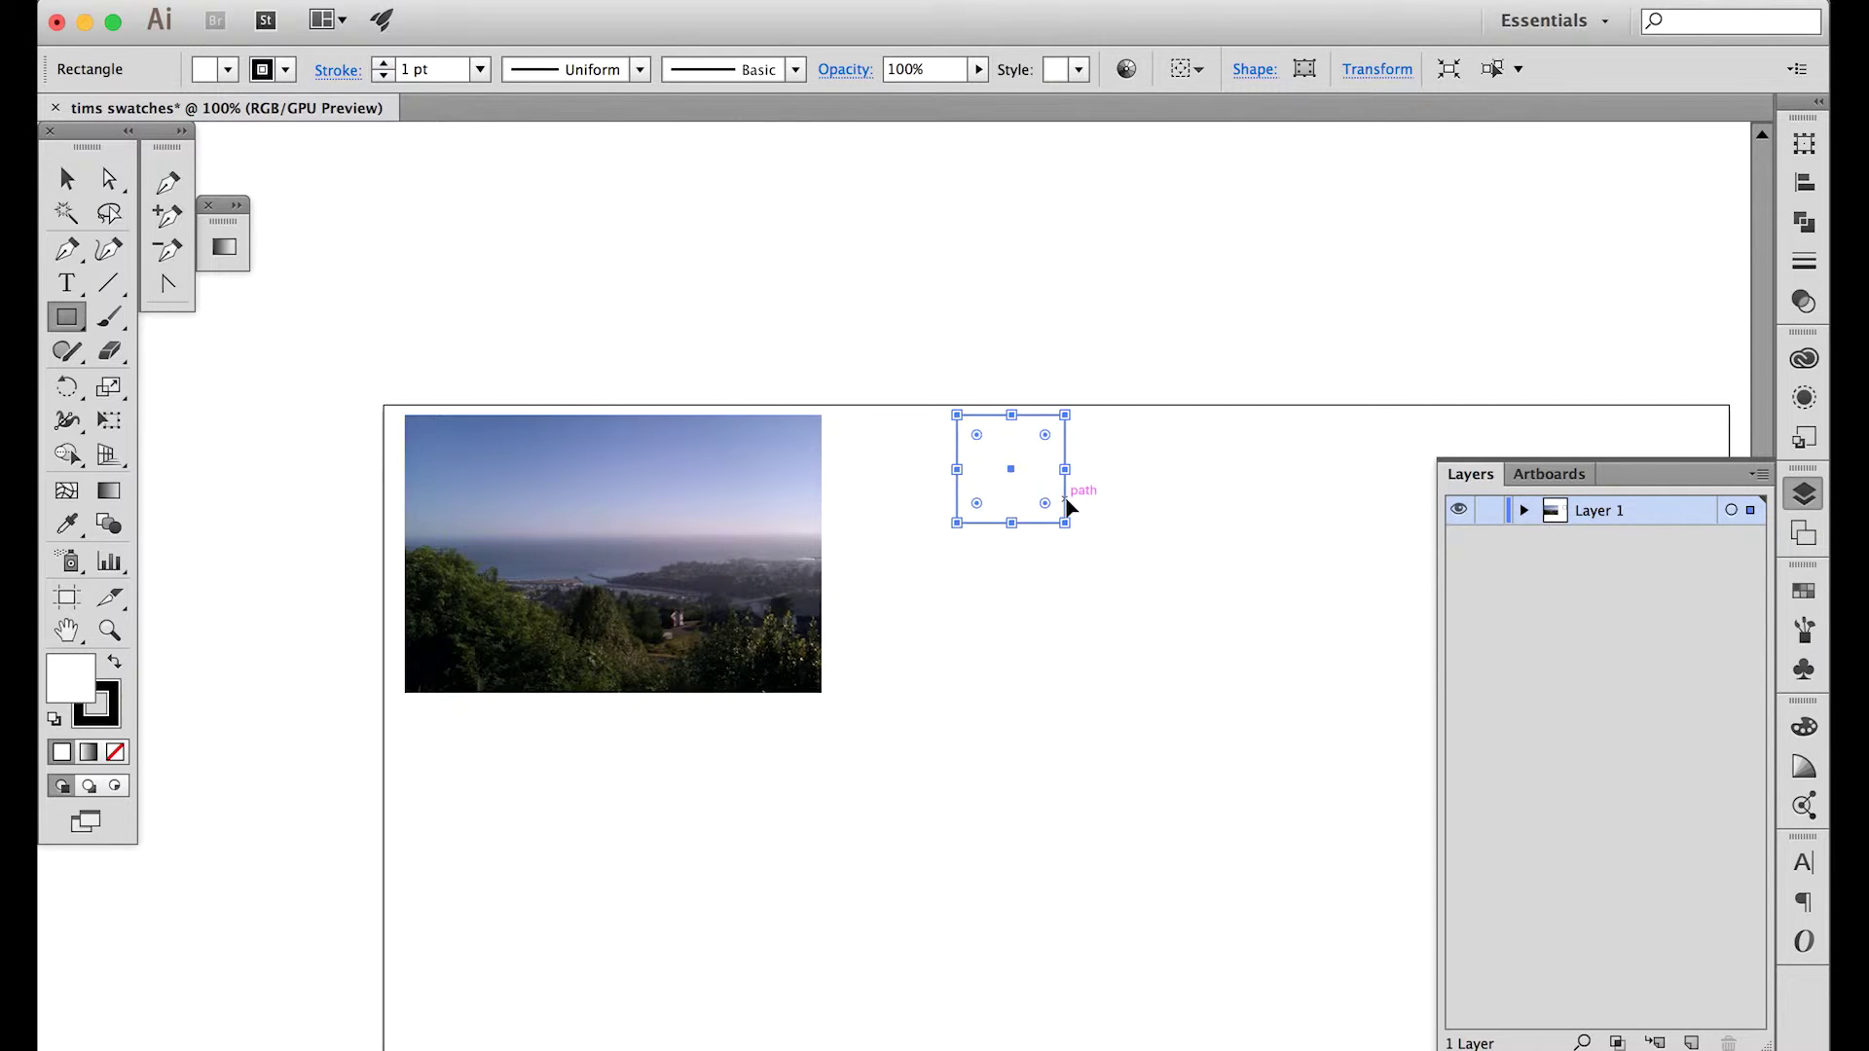
key(v)
click(116, 725)
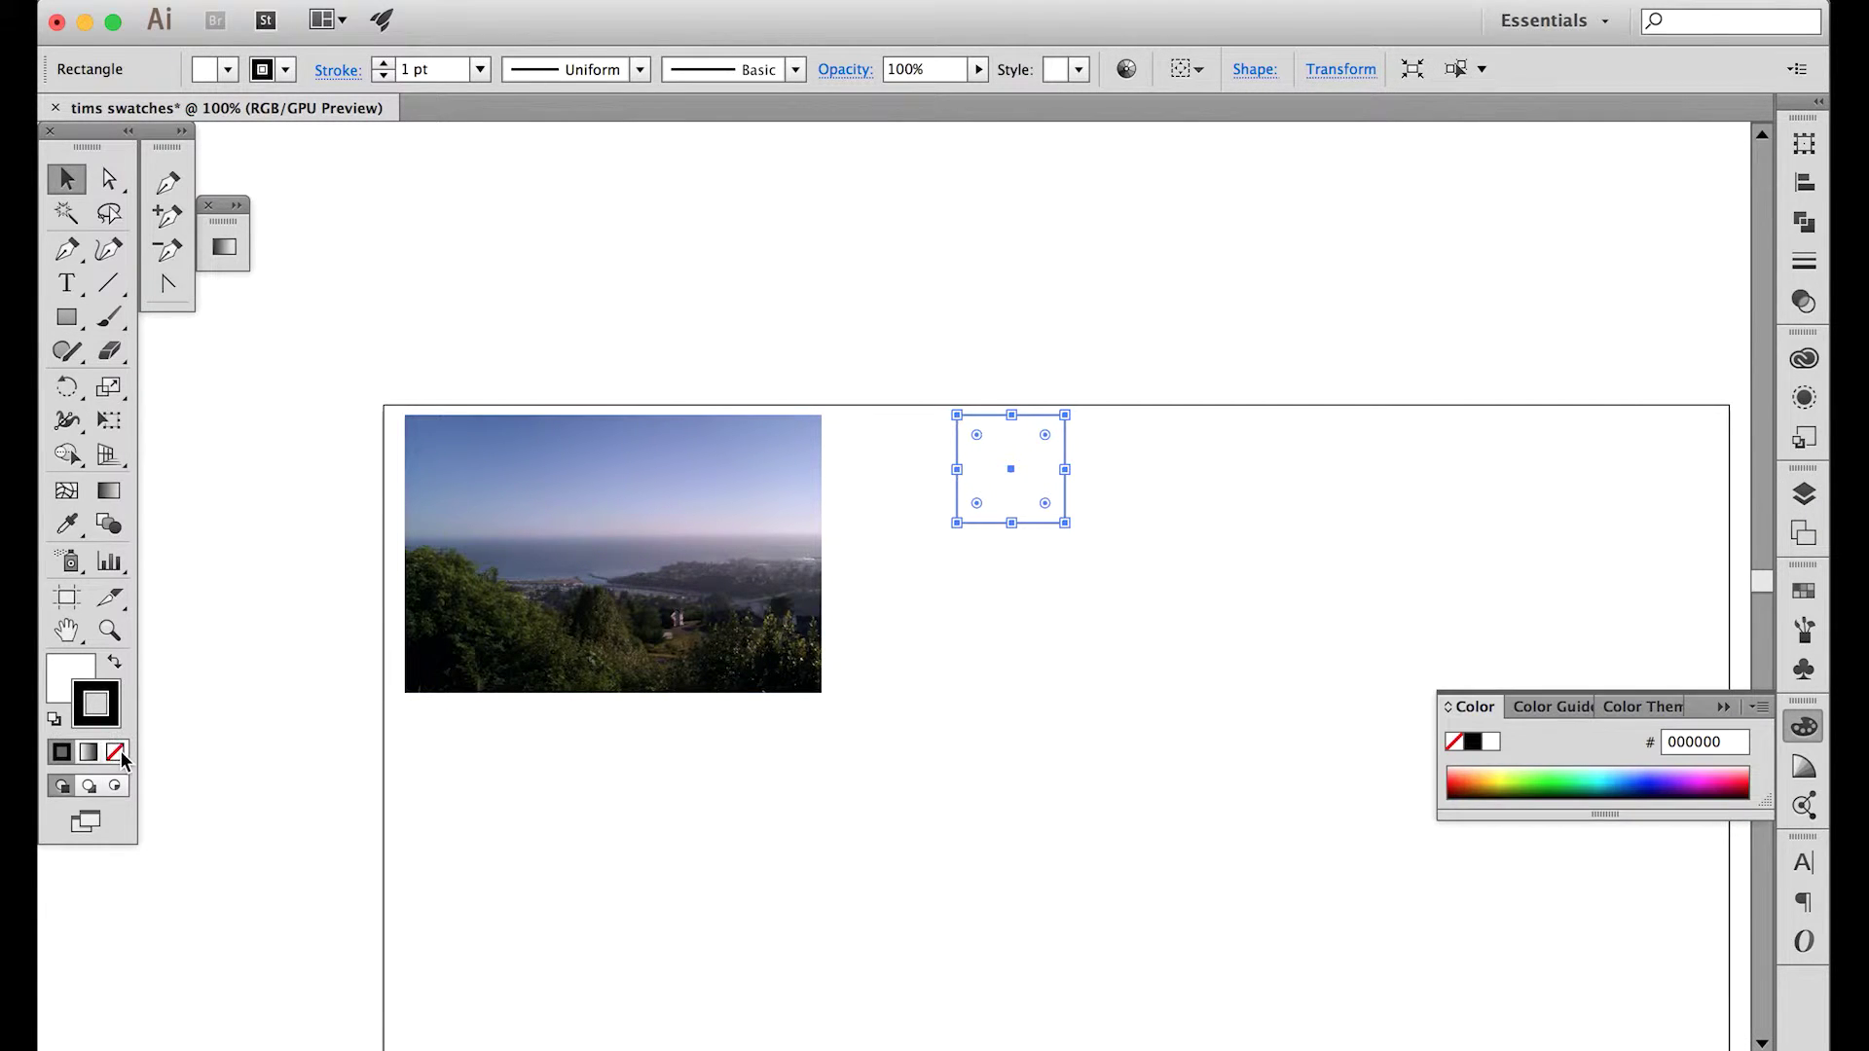
click(115, 752)
- Fill the square with sky blue 798fc8 sampled from the photo with the Eyedropper
click(59, 679)
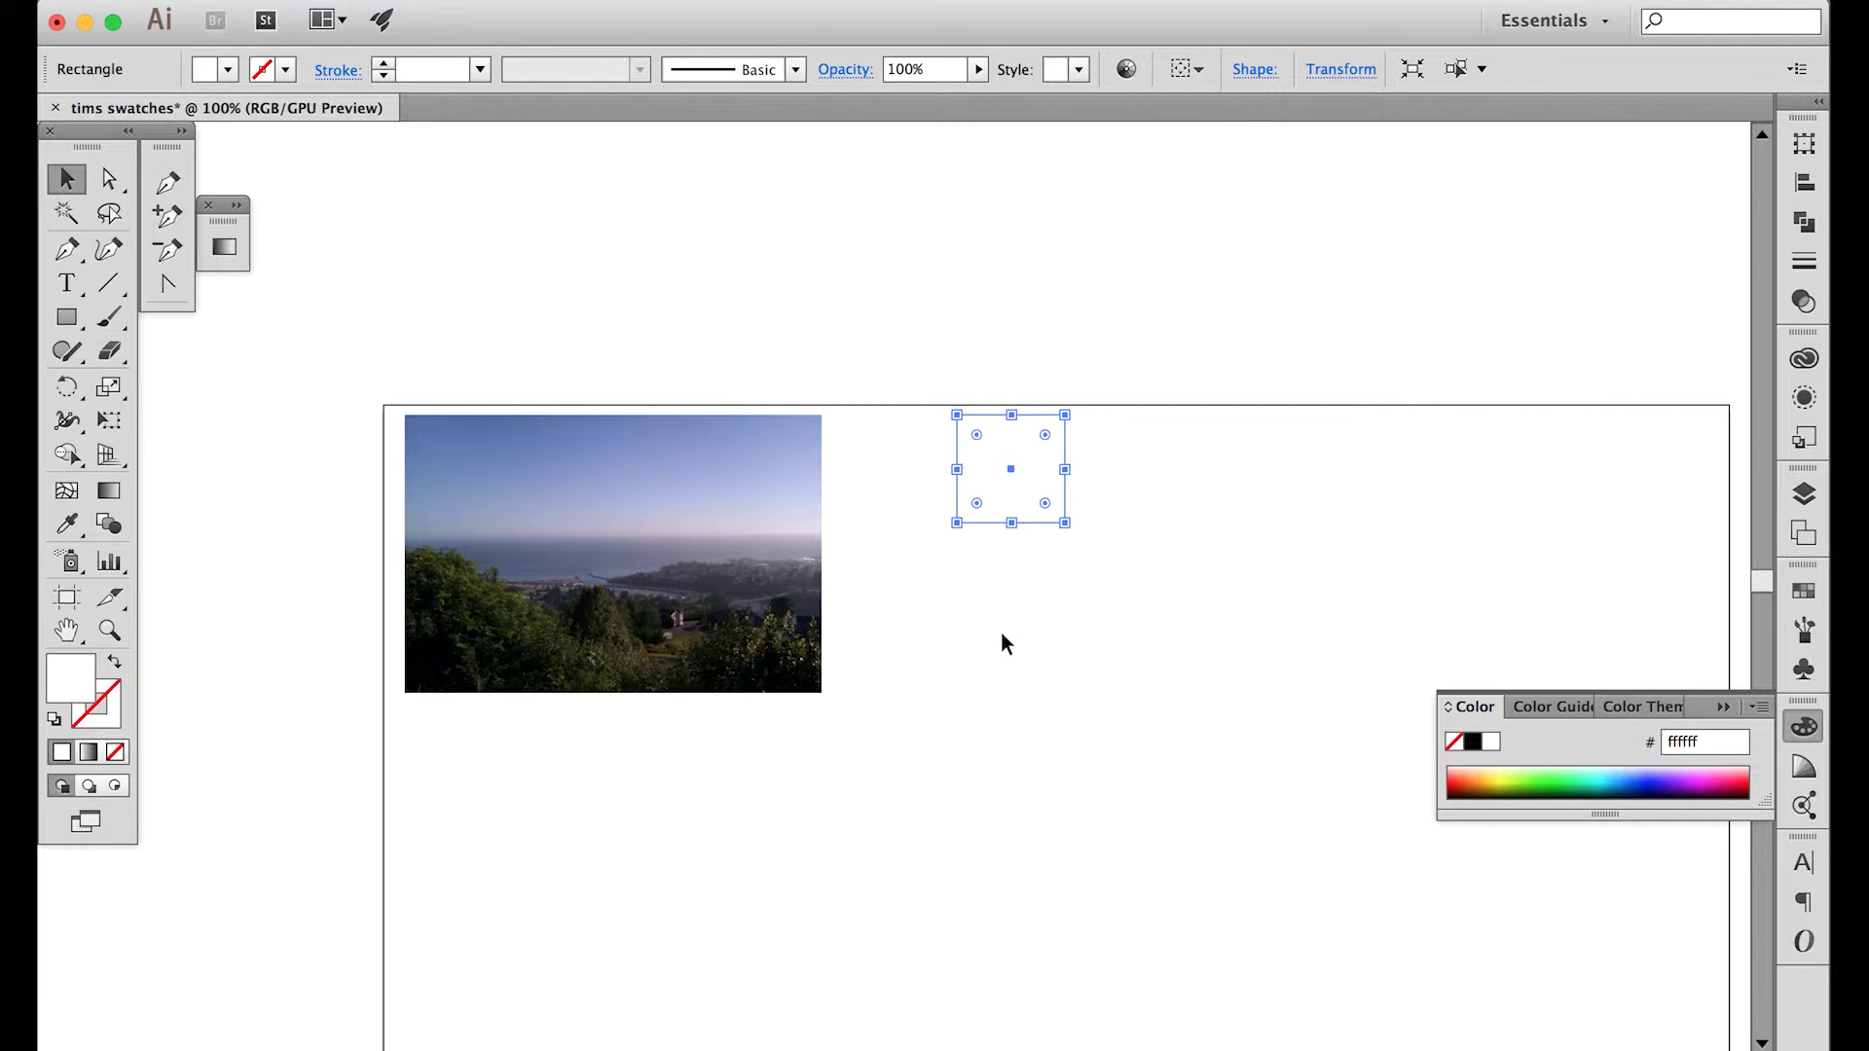
key(i)
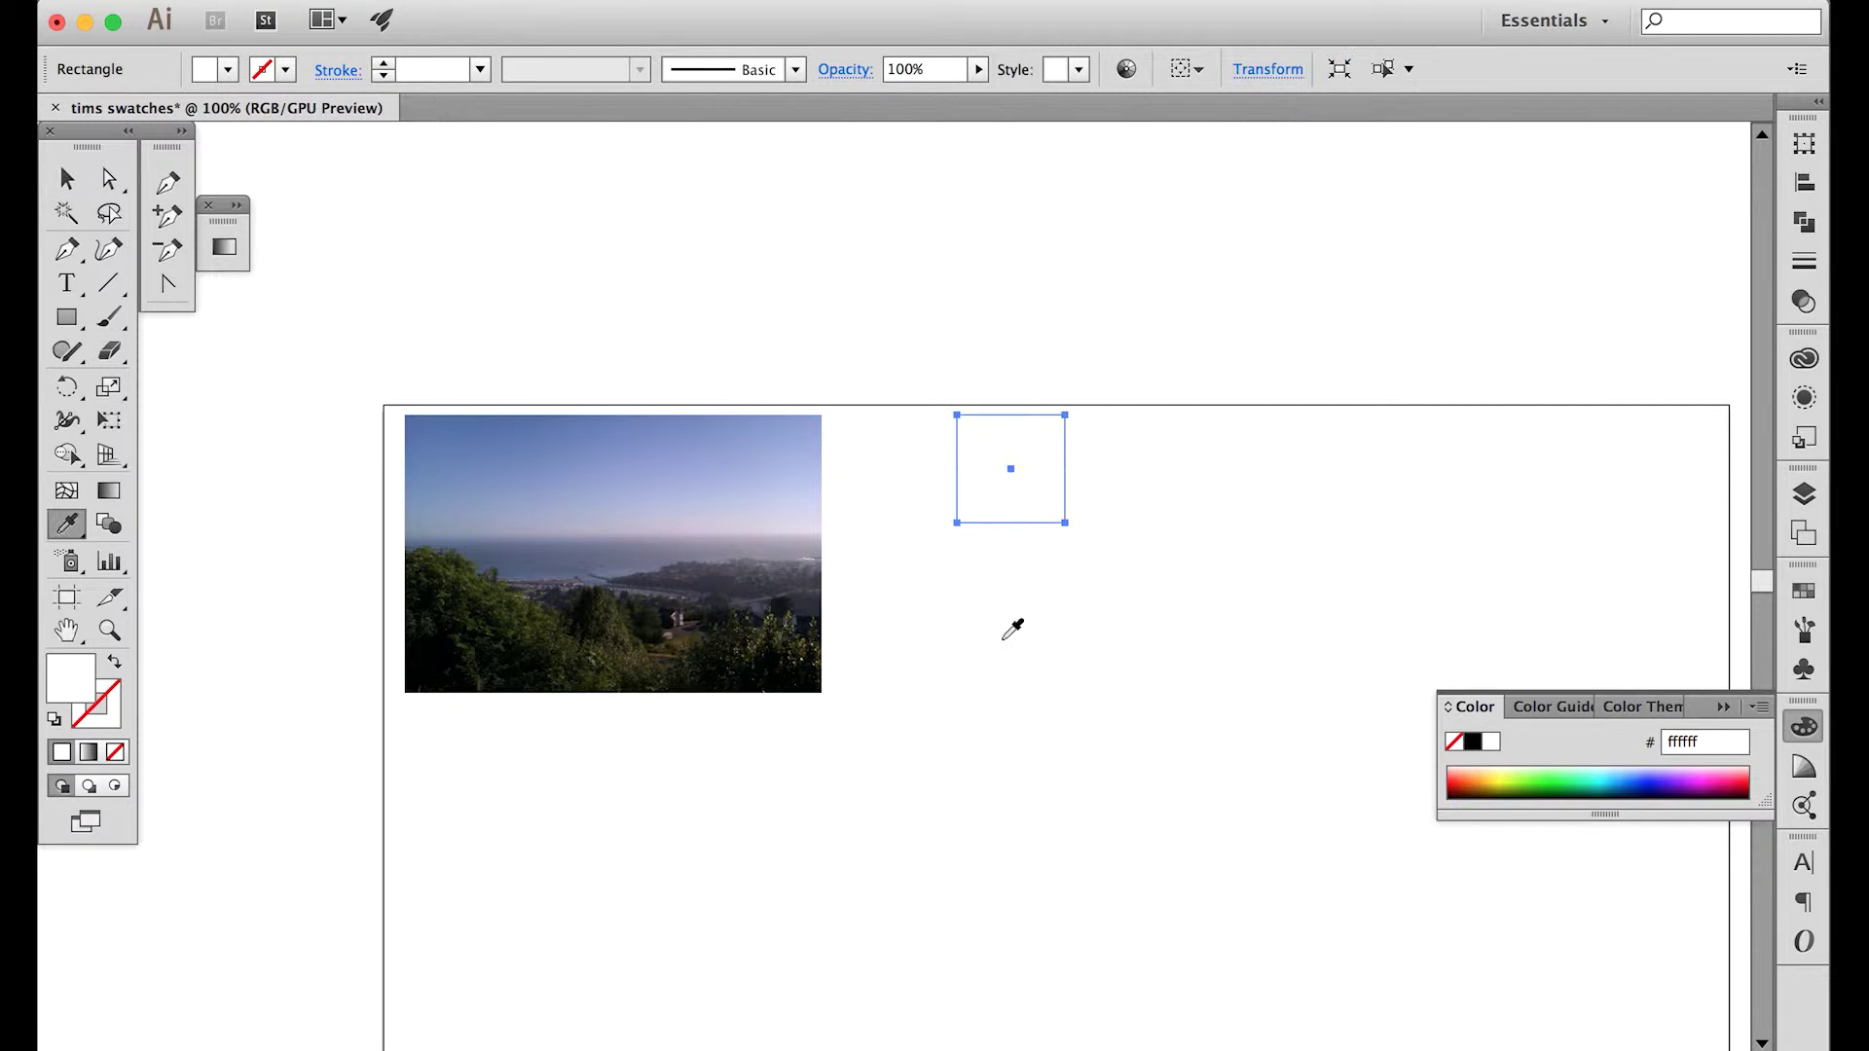
click(86, 538)
click(681, 425)
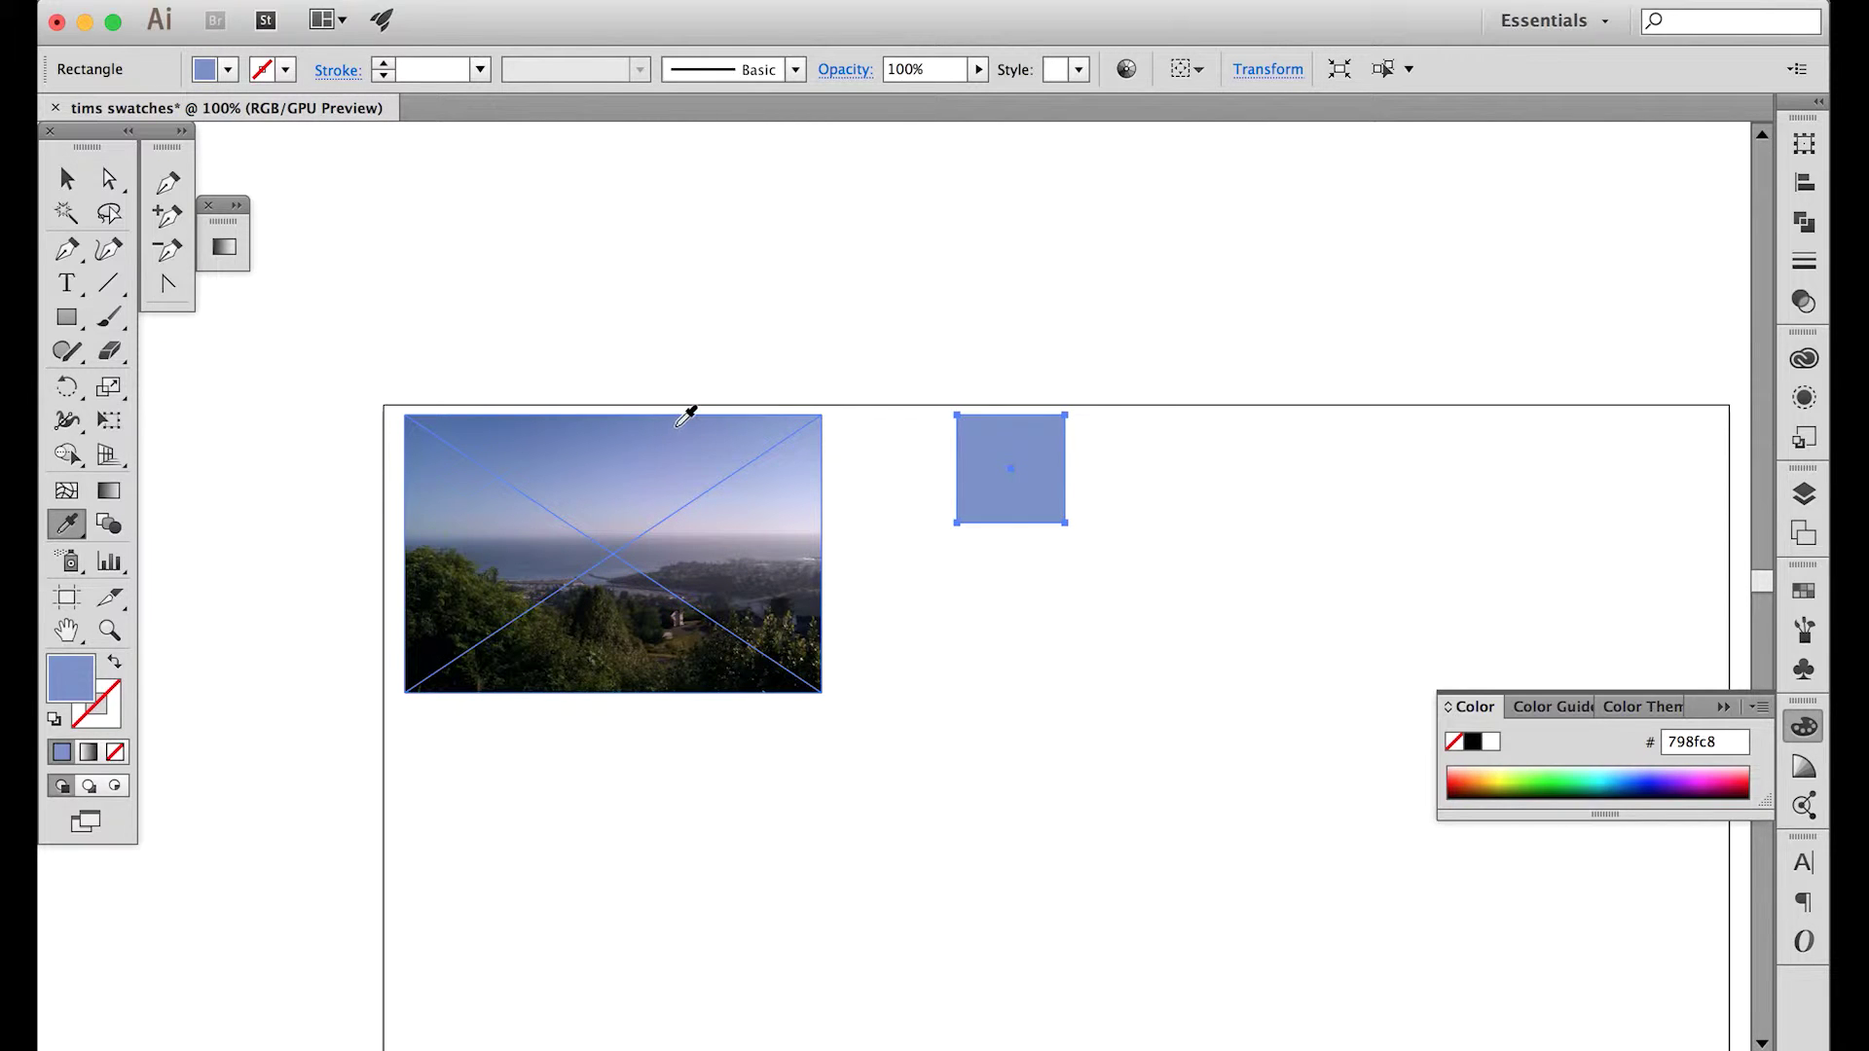
key(v)
click(1156, 634)
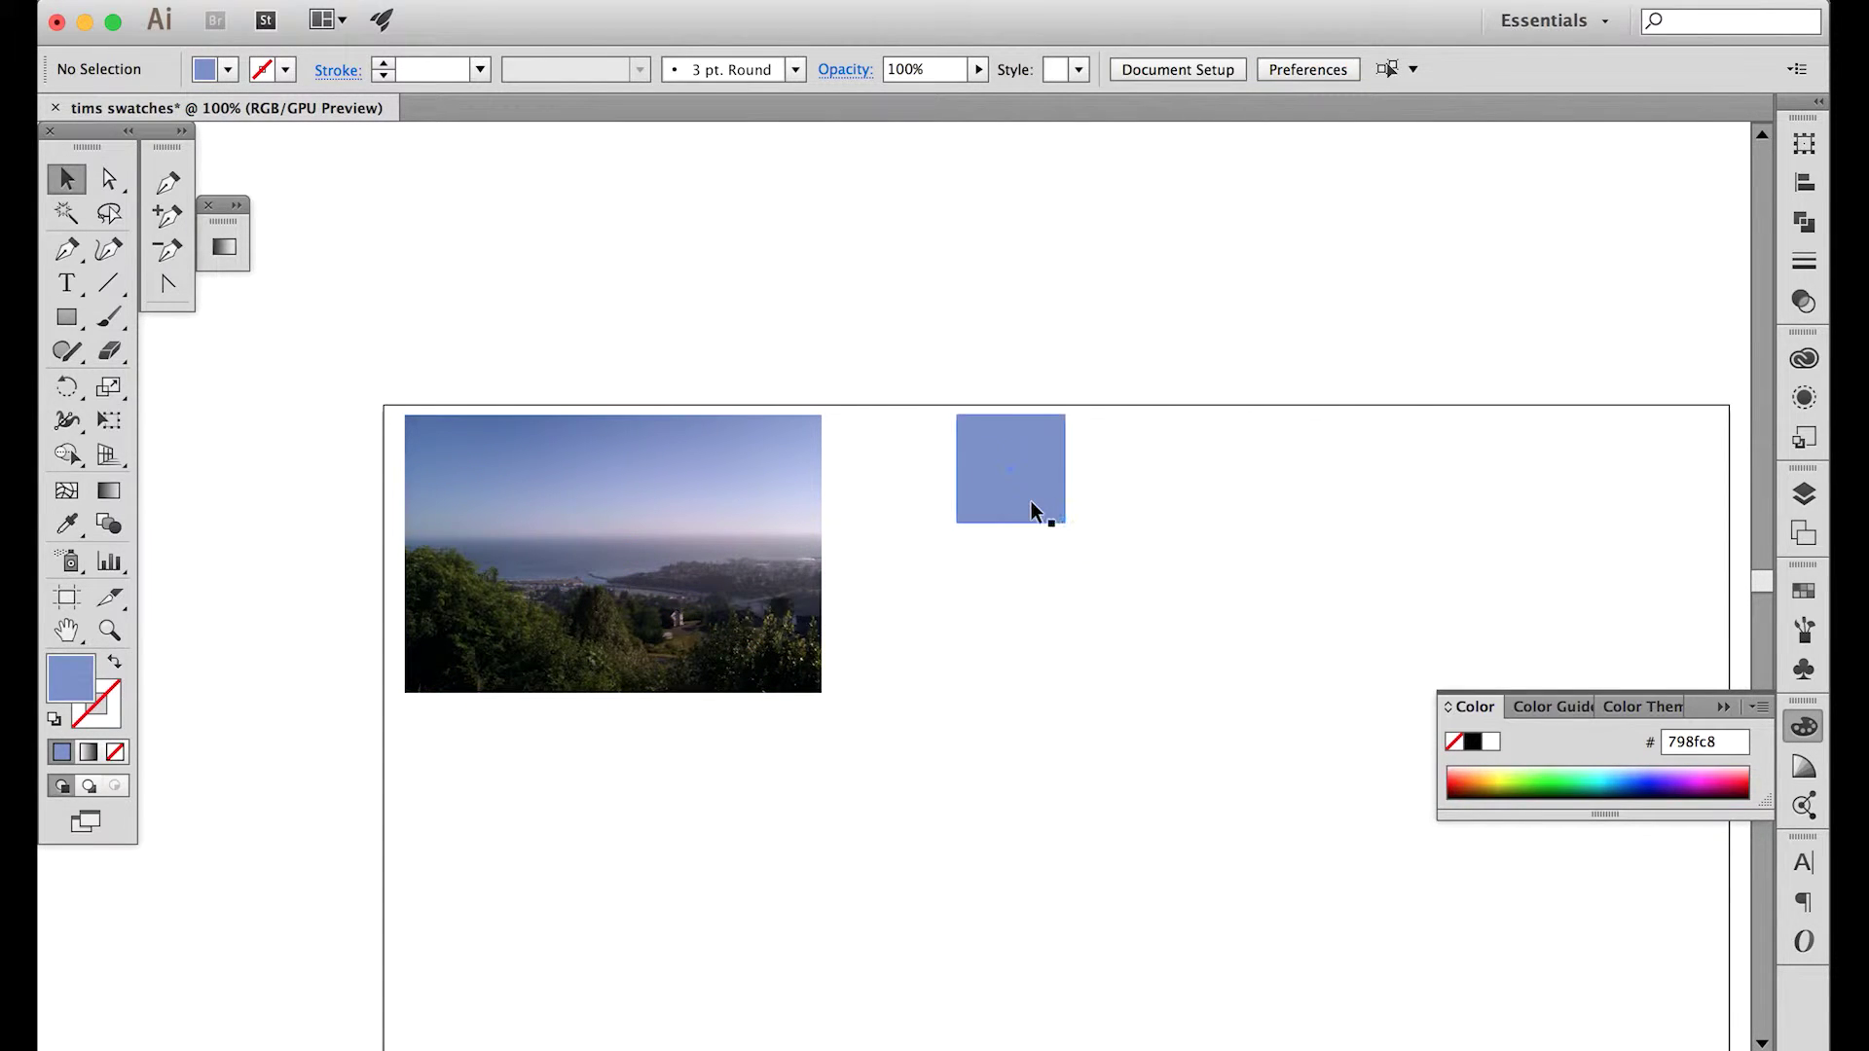
click(1035, 510)
click(1229, 625)
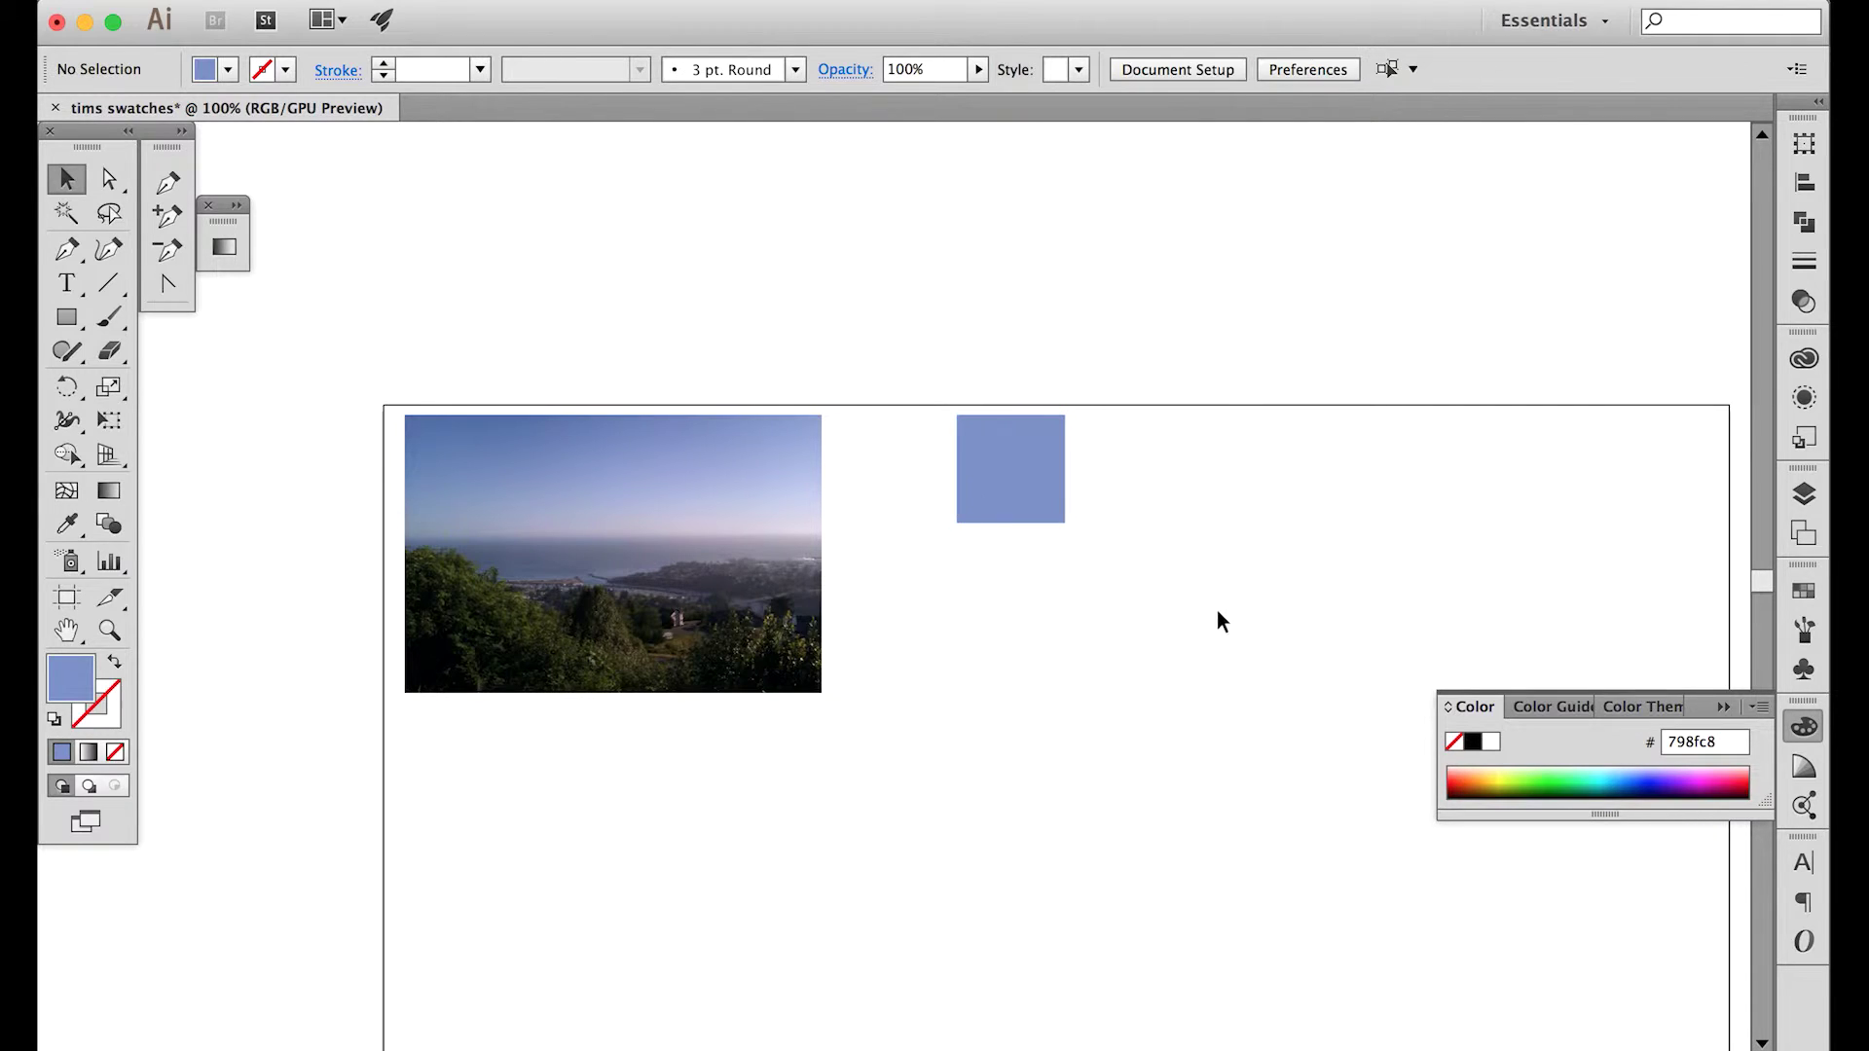
click(1039, 511)
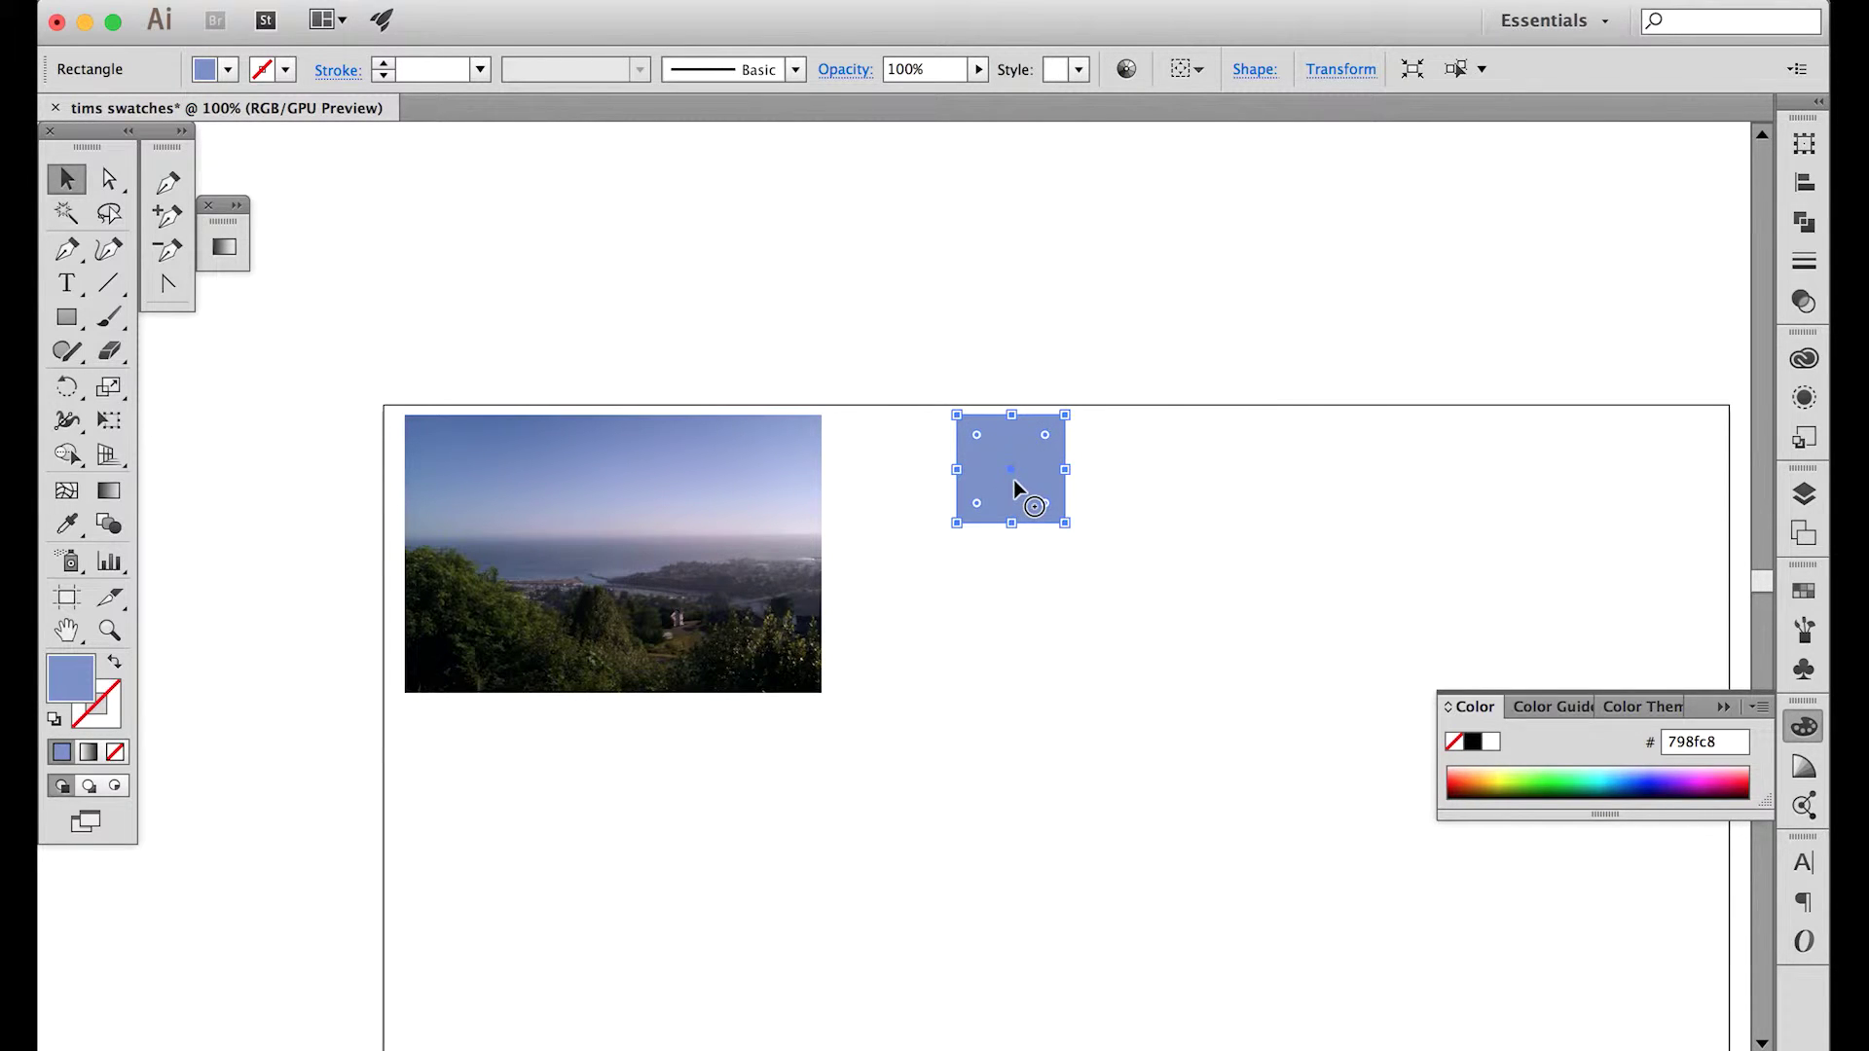
- Duplicate the blue square downward with Cmd+D into a column of four identical squares
drag(1013, 510, 1027, 651)
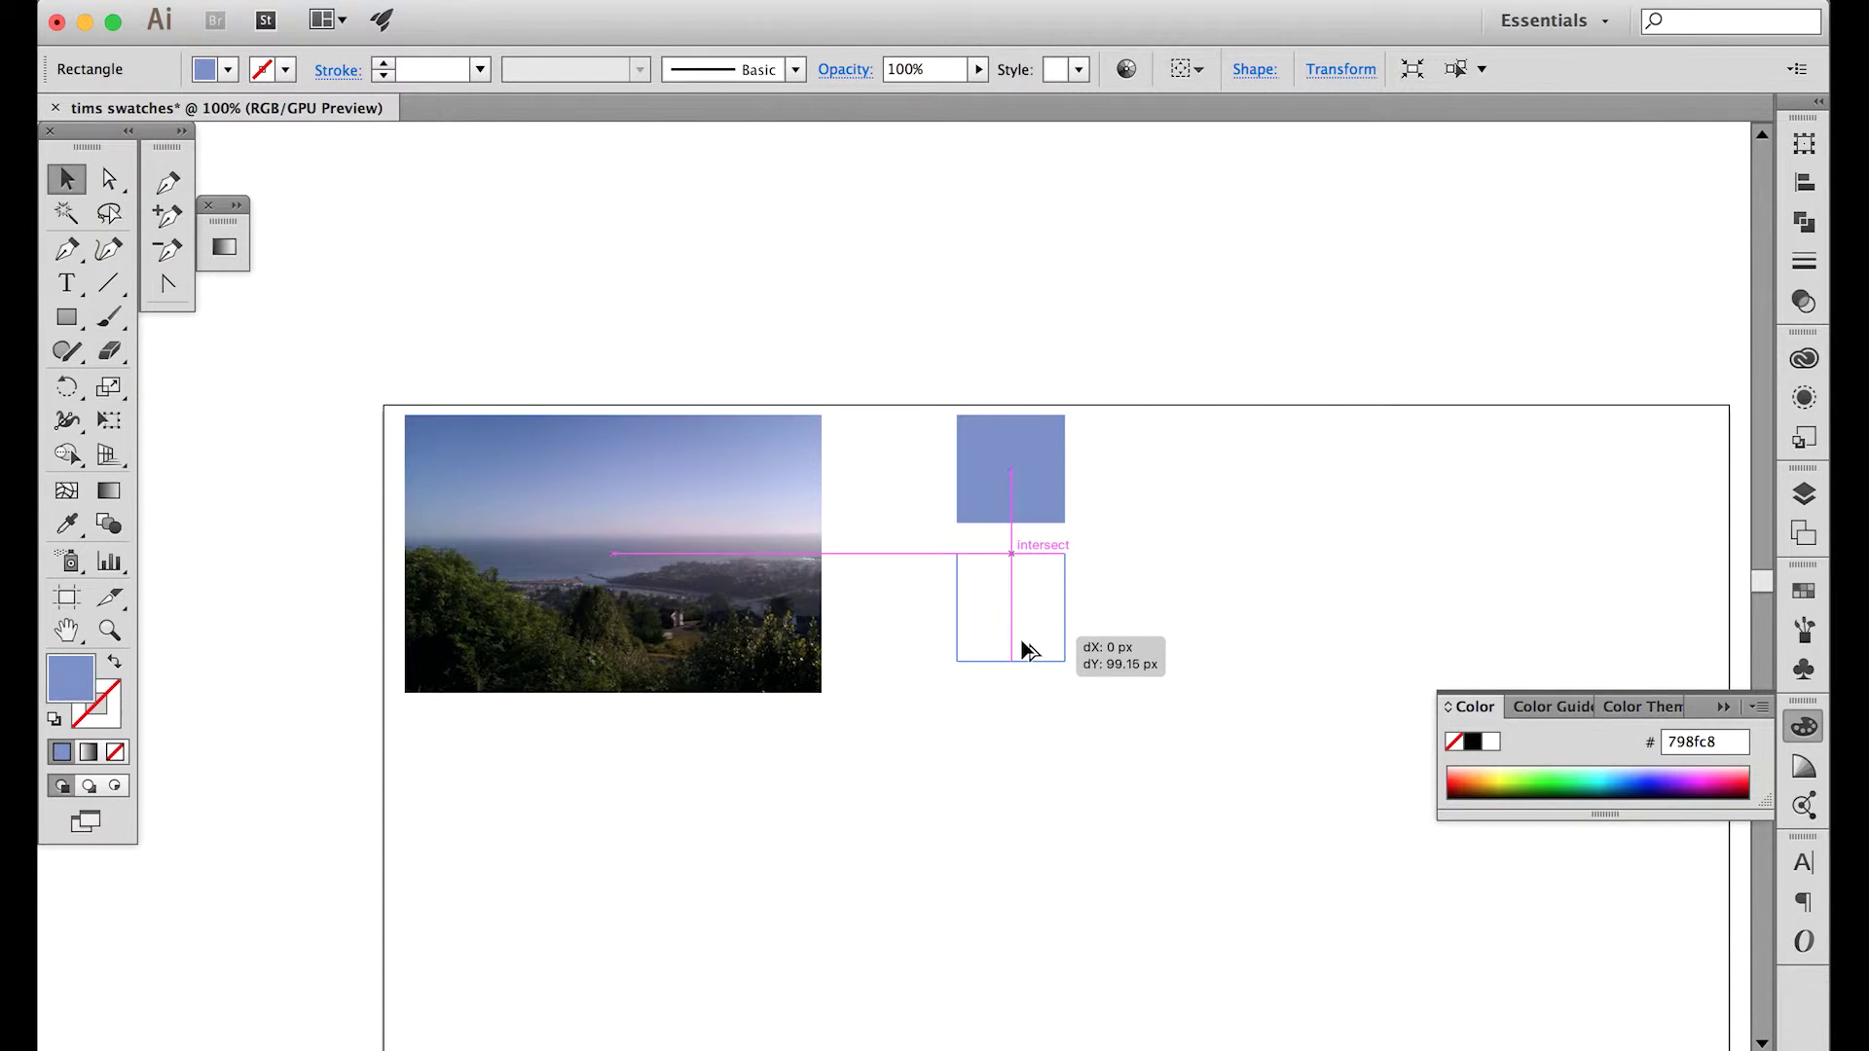
drag(1024, 650, 1024, 650)
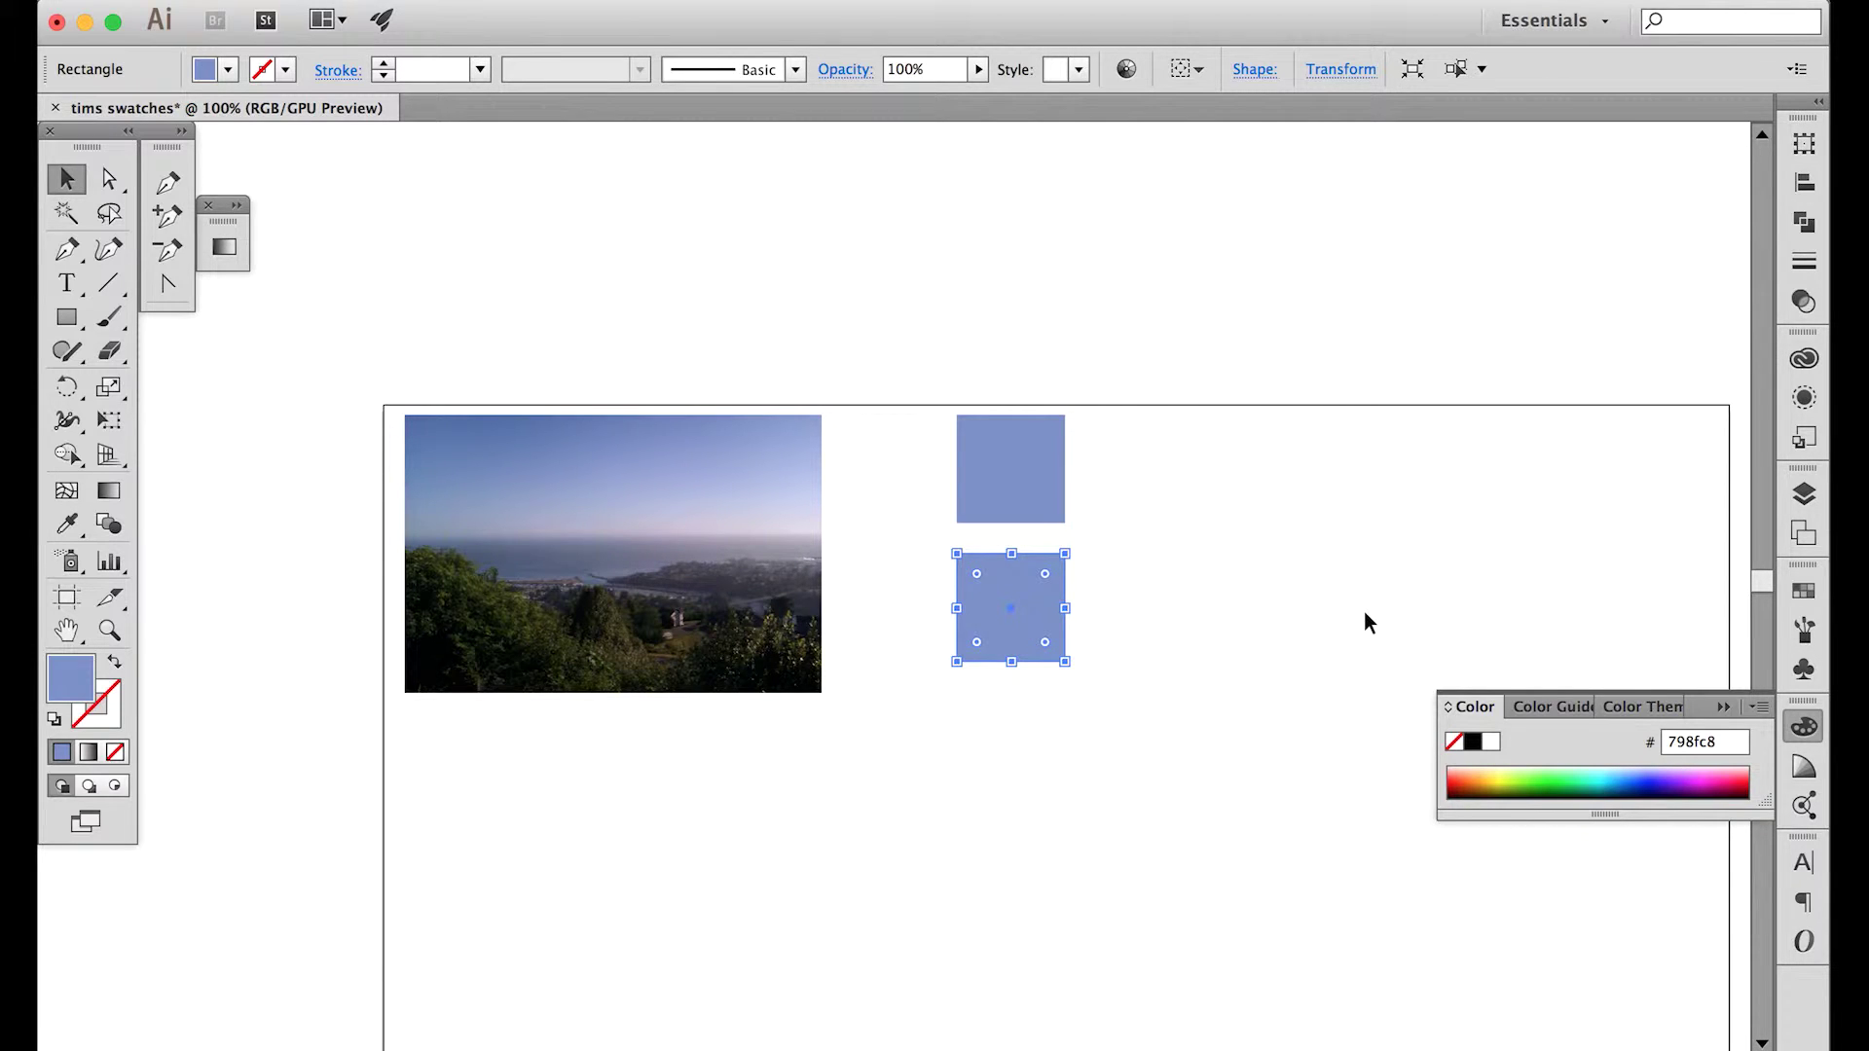
key(super+d)
key(super+d)
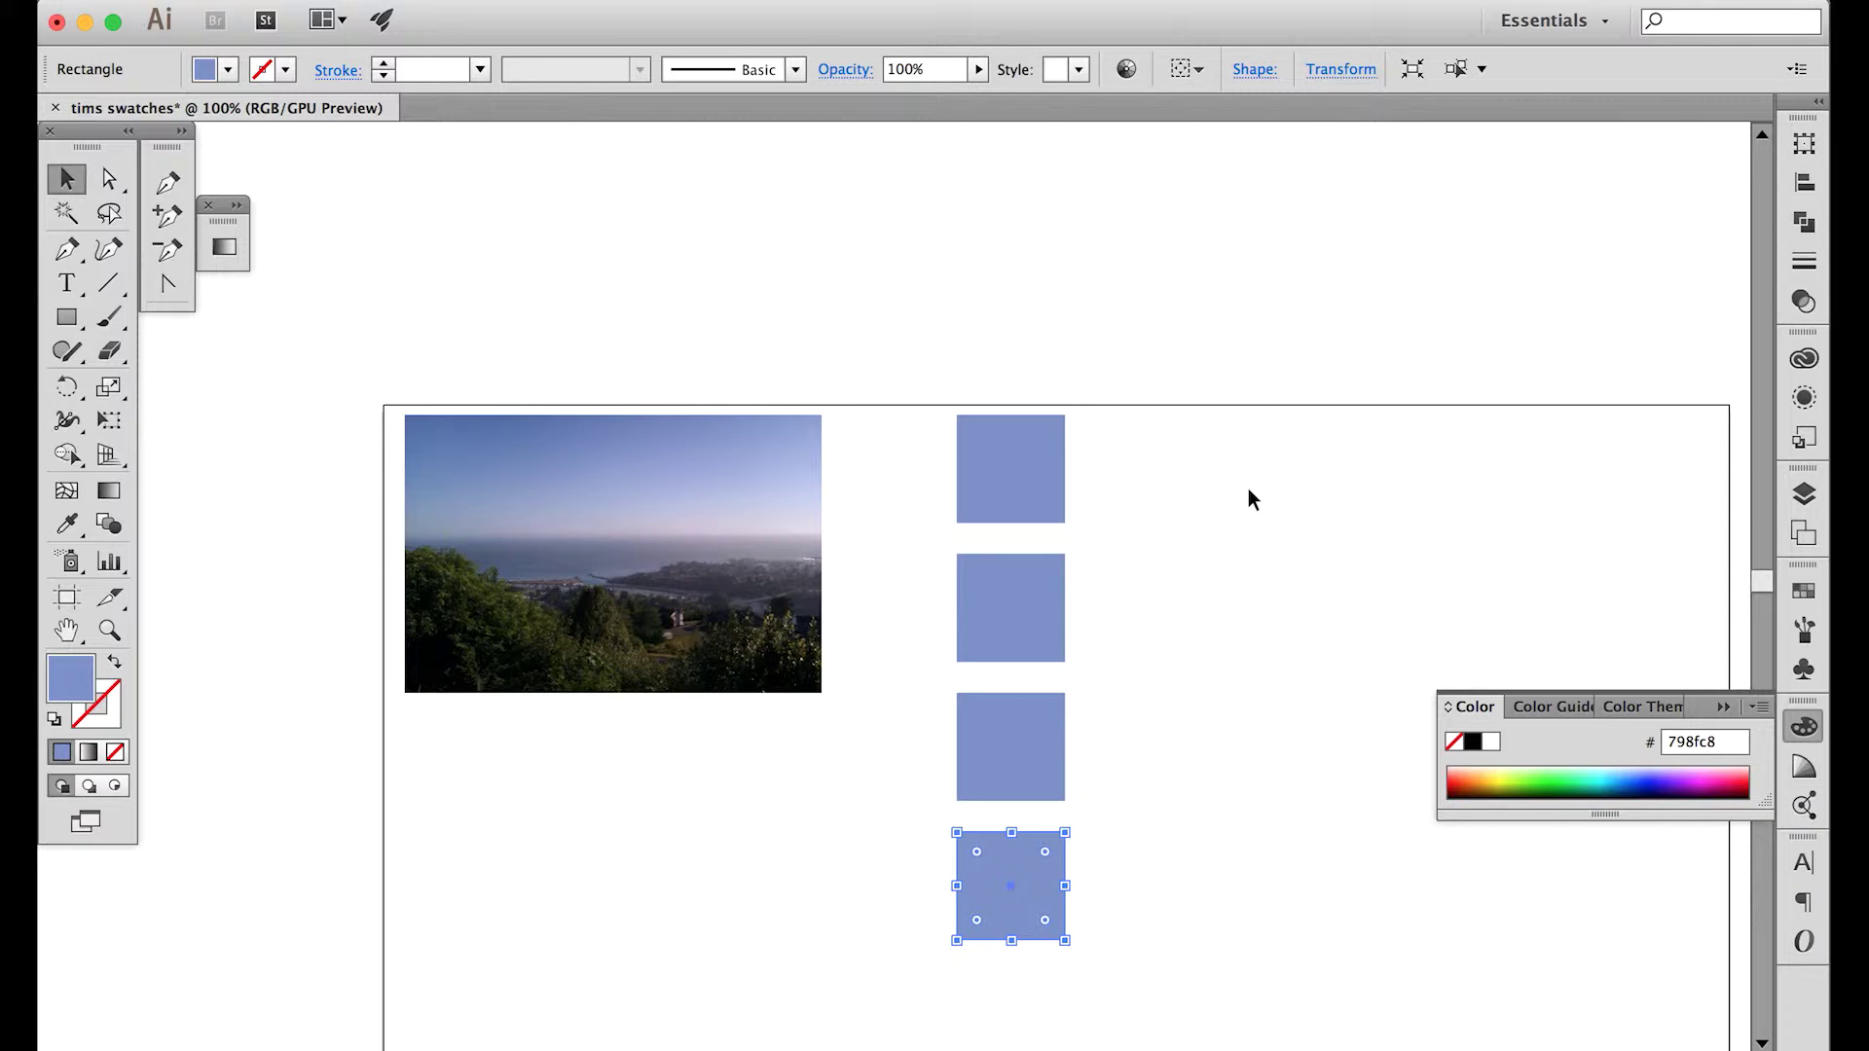
click(1196, 648)
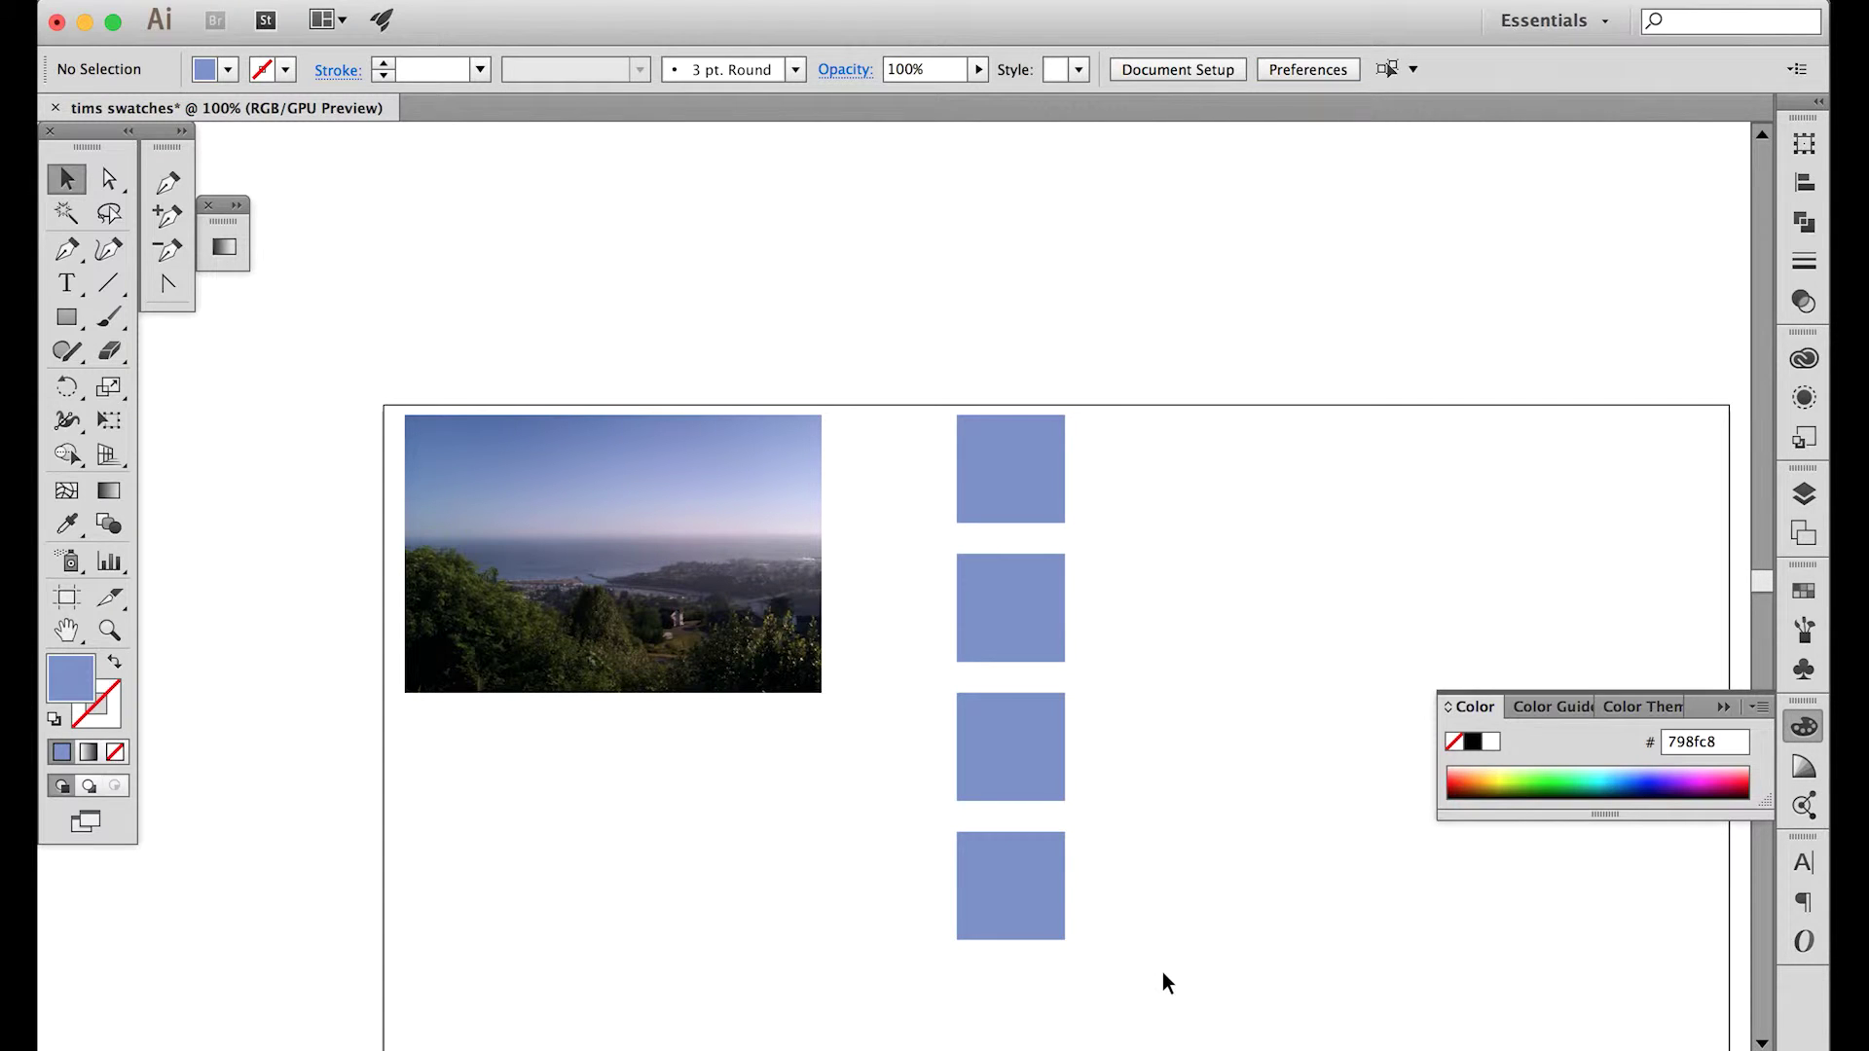
drag(909, 411, 908, 411)
click(1223, 543)
- Recolour the lower three squares with pale lavender, near-black and slate 5e6481 sampled from the photo
click(1044, 612)
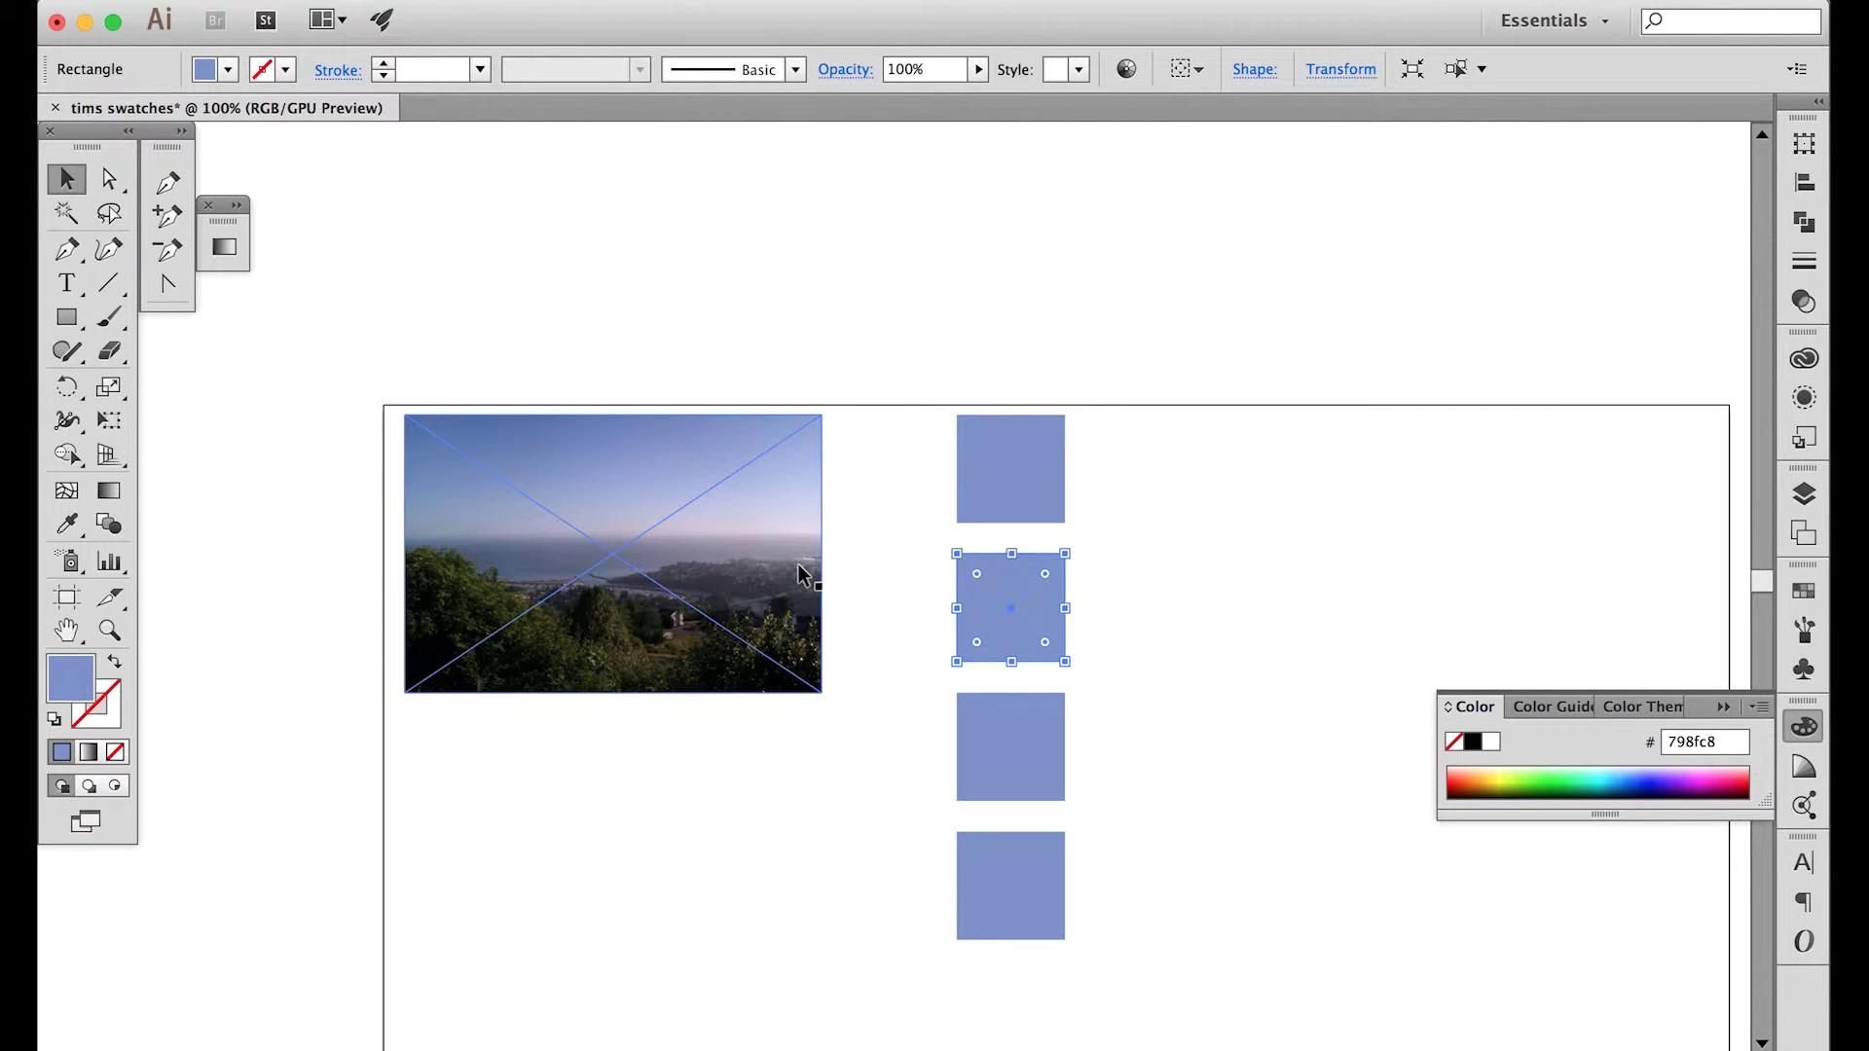
key(i)
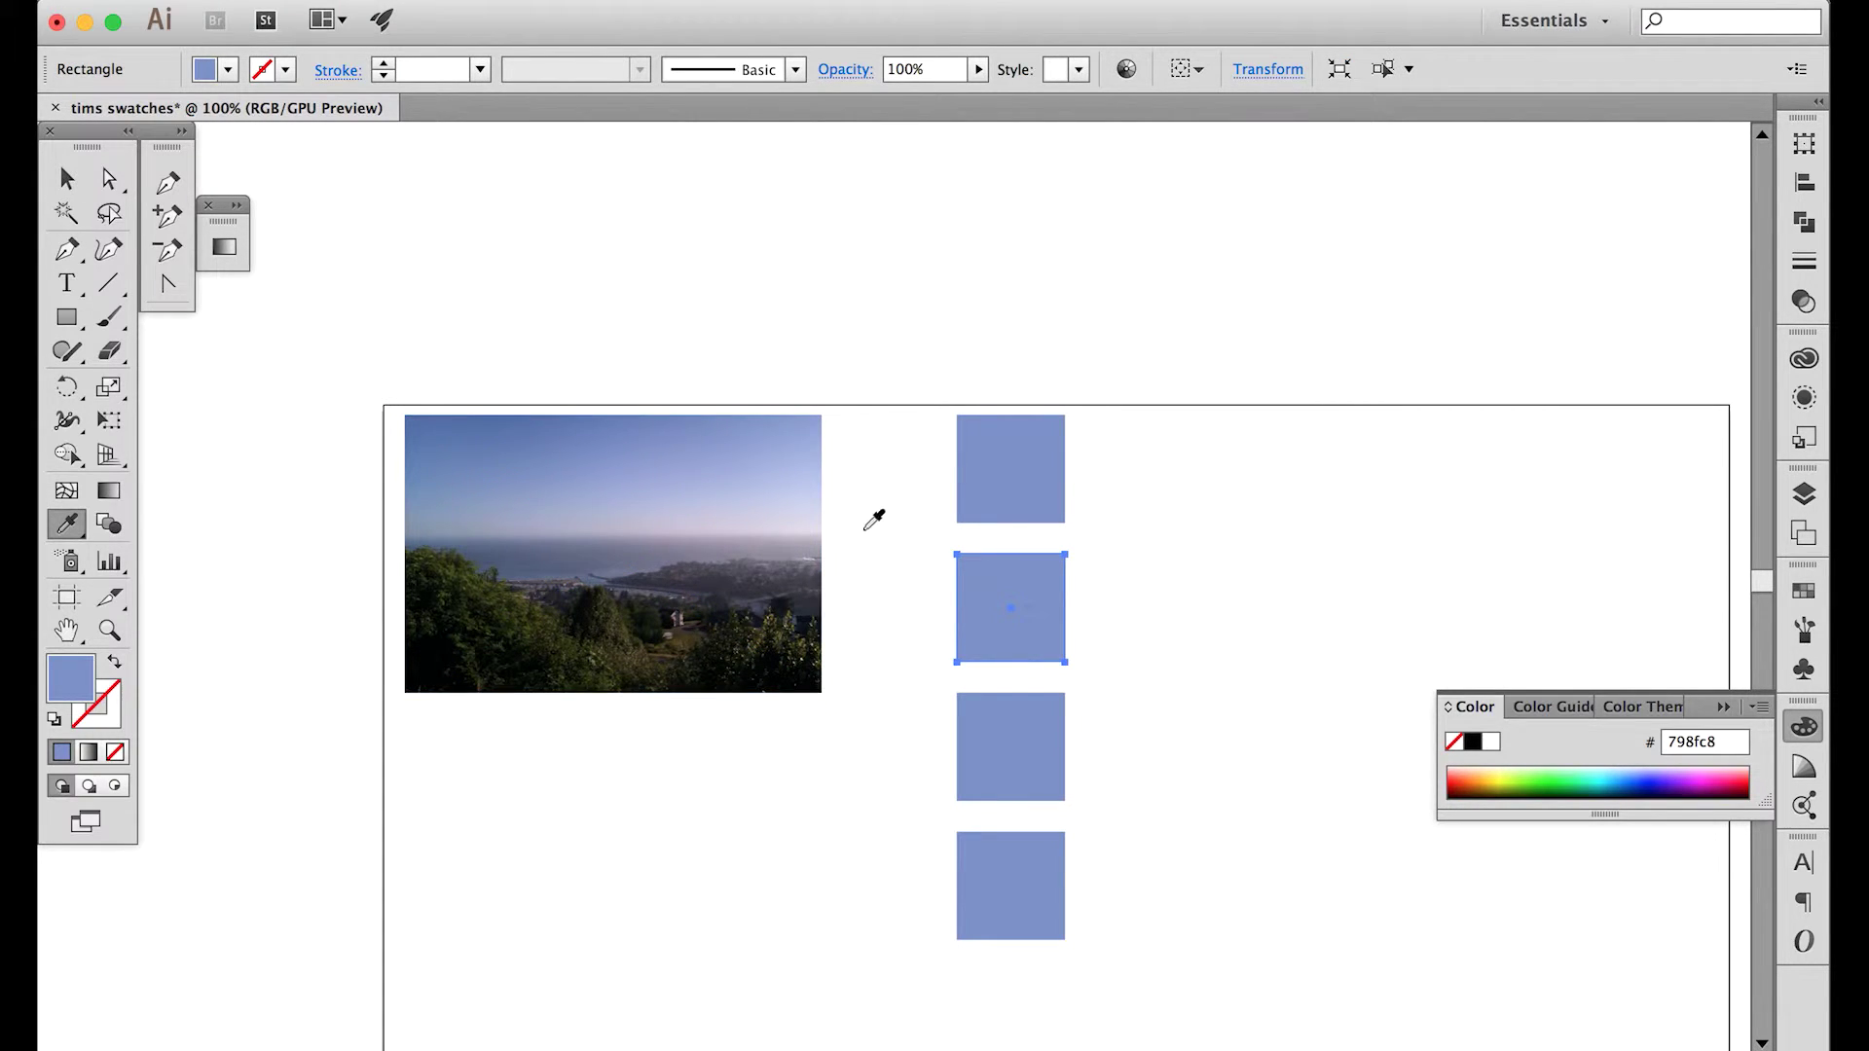
click(808, 522)
key(v)
click(1164, 580)
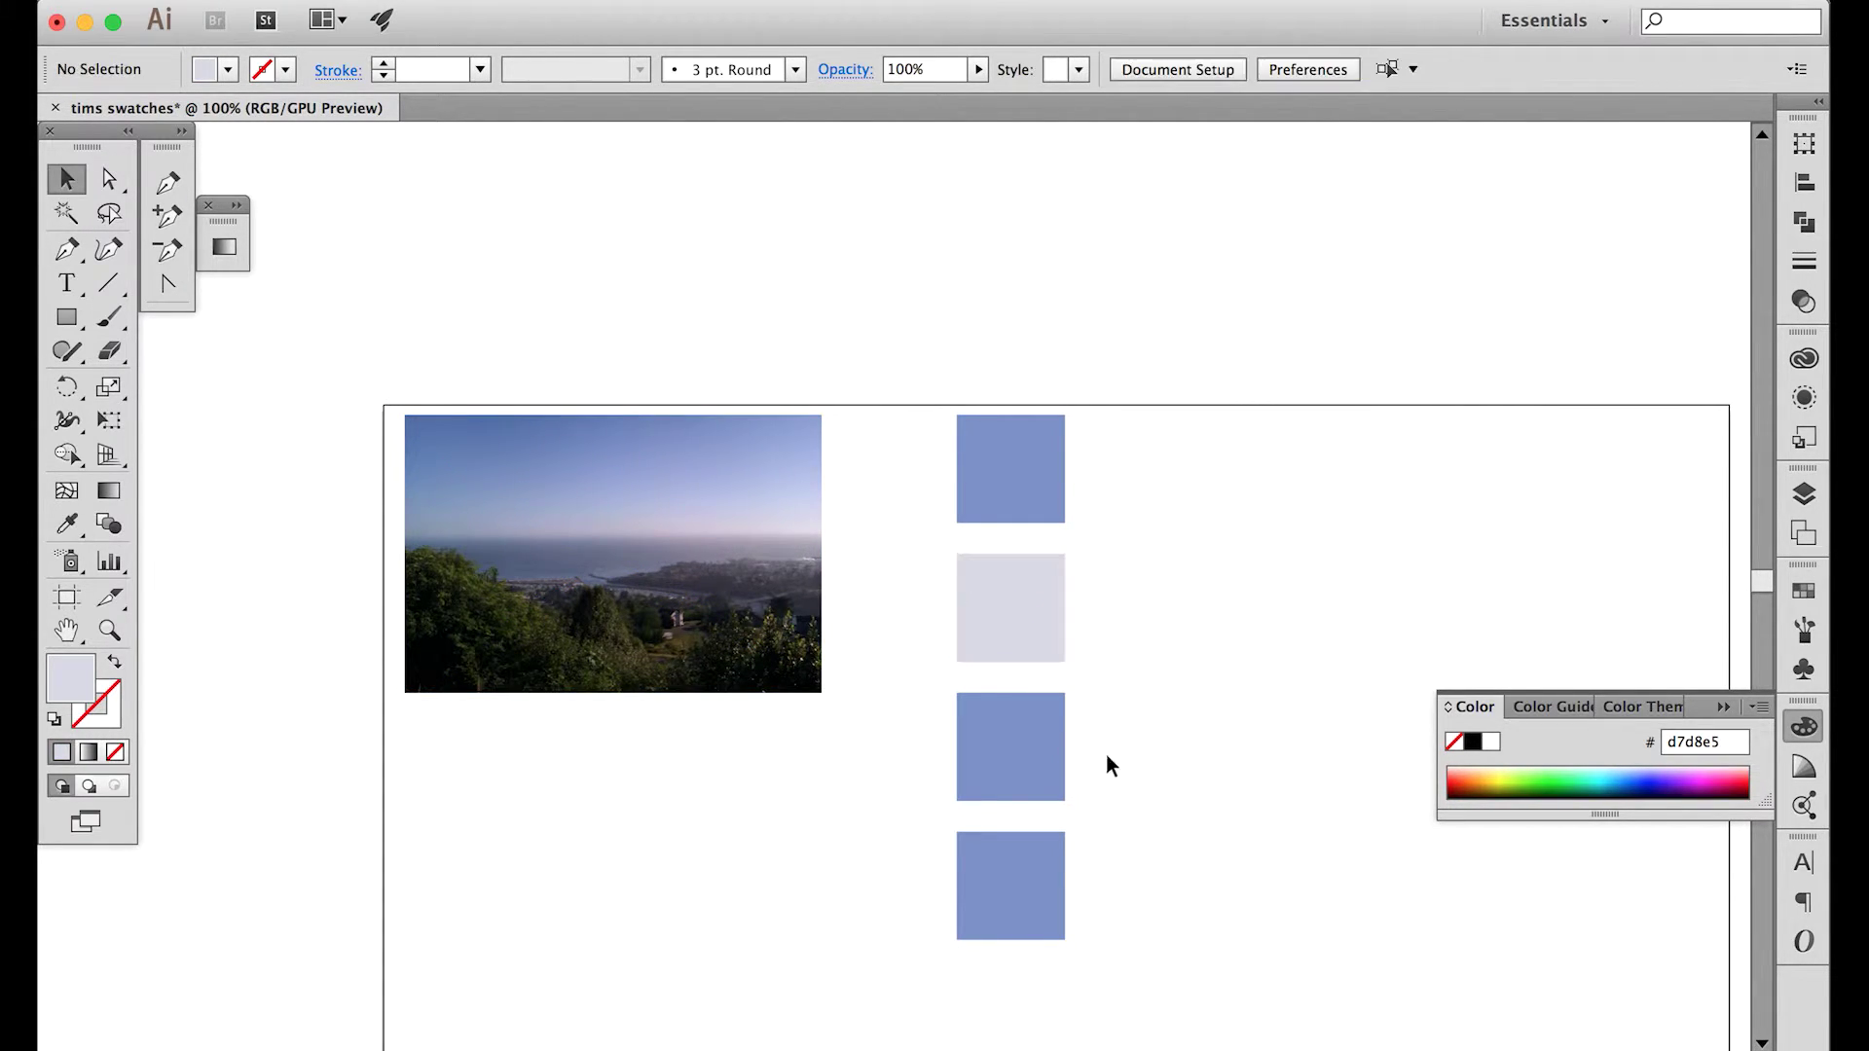
click(1061, 783)
key(i)
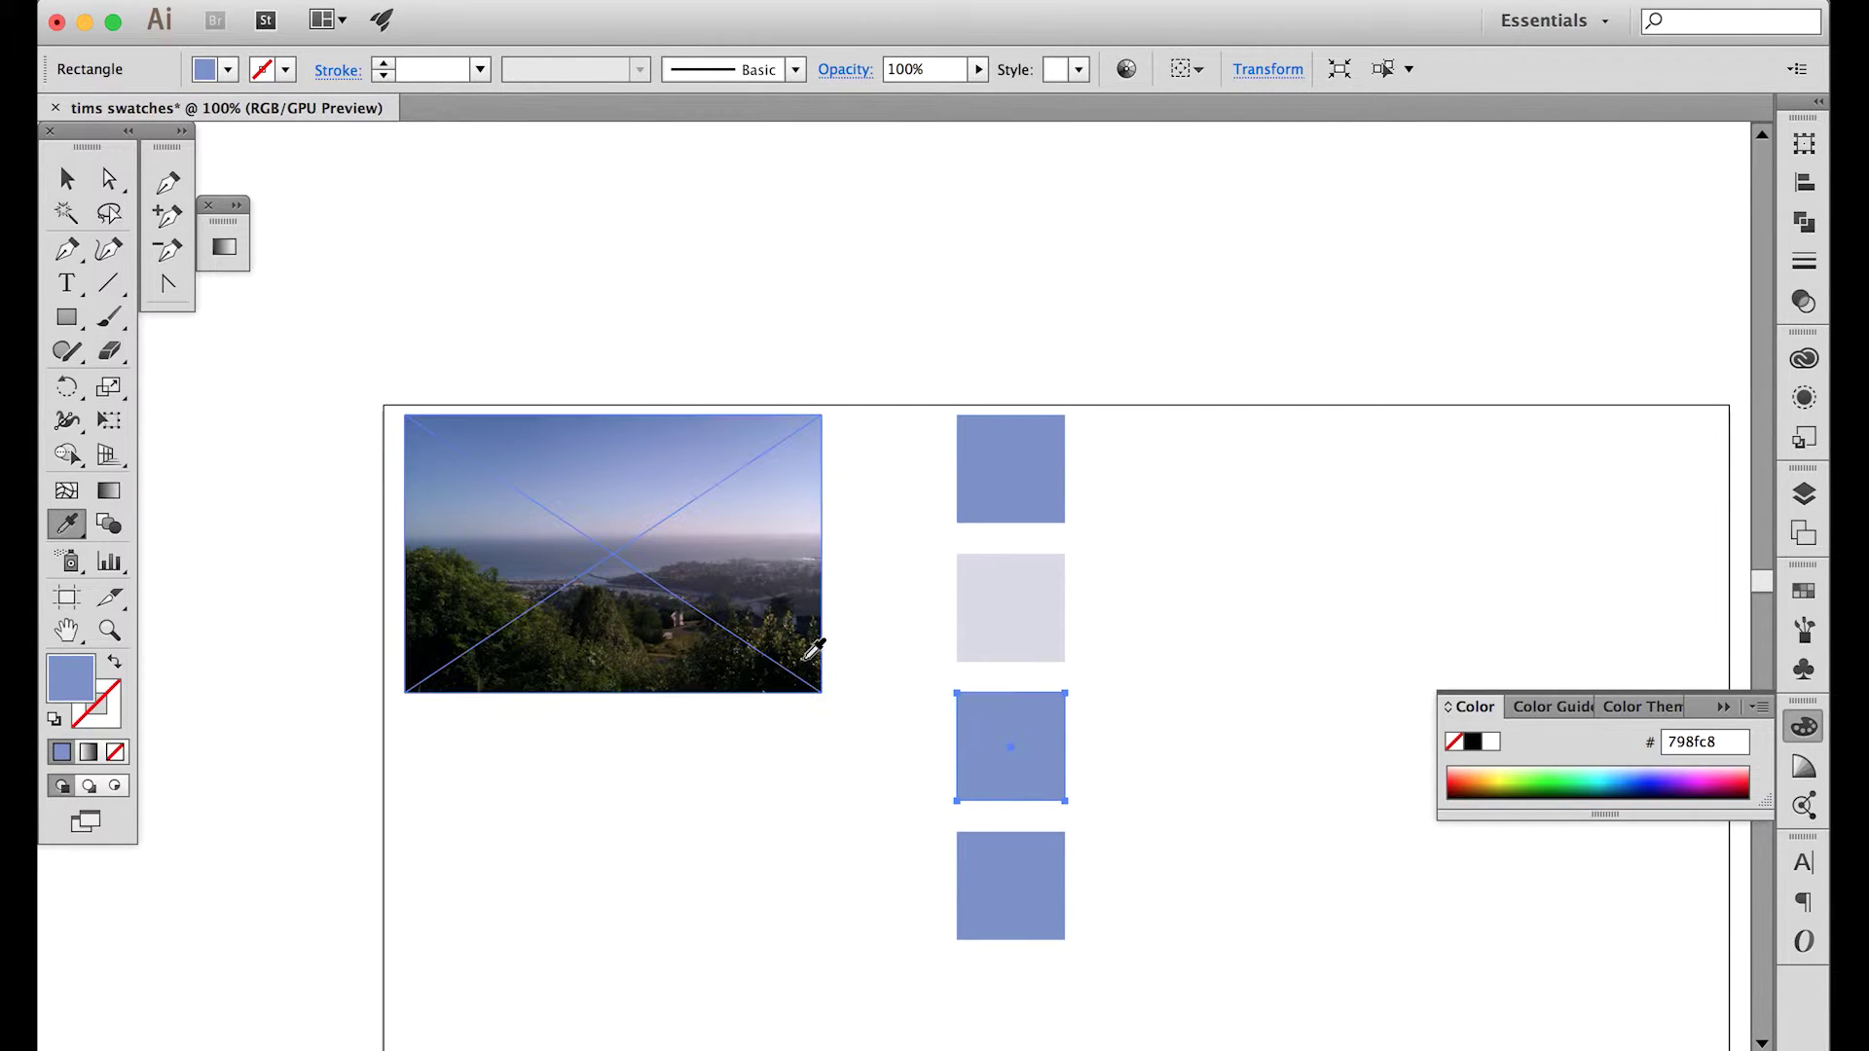
click(776, 659)
key(v)
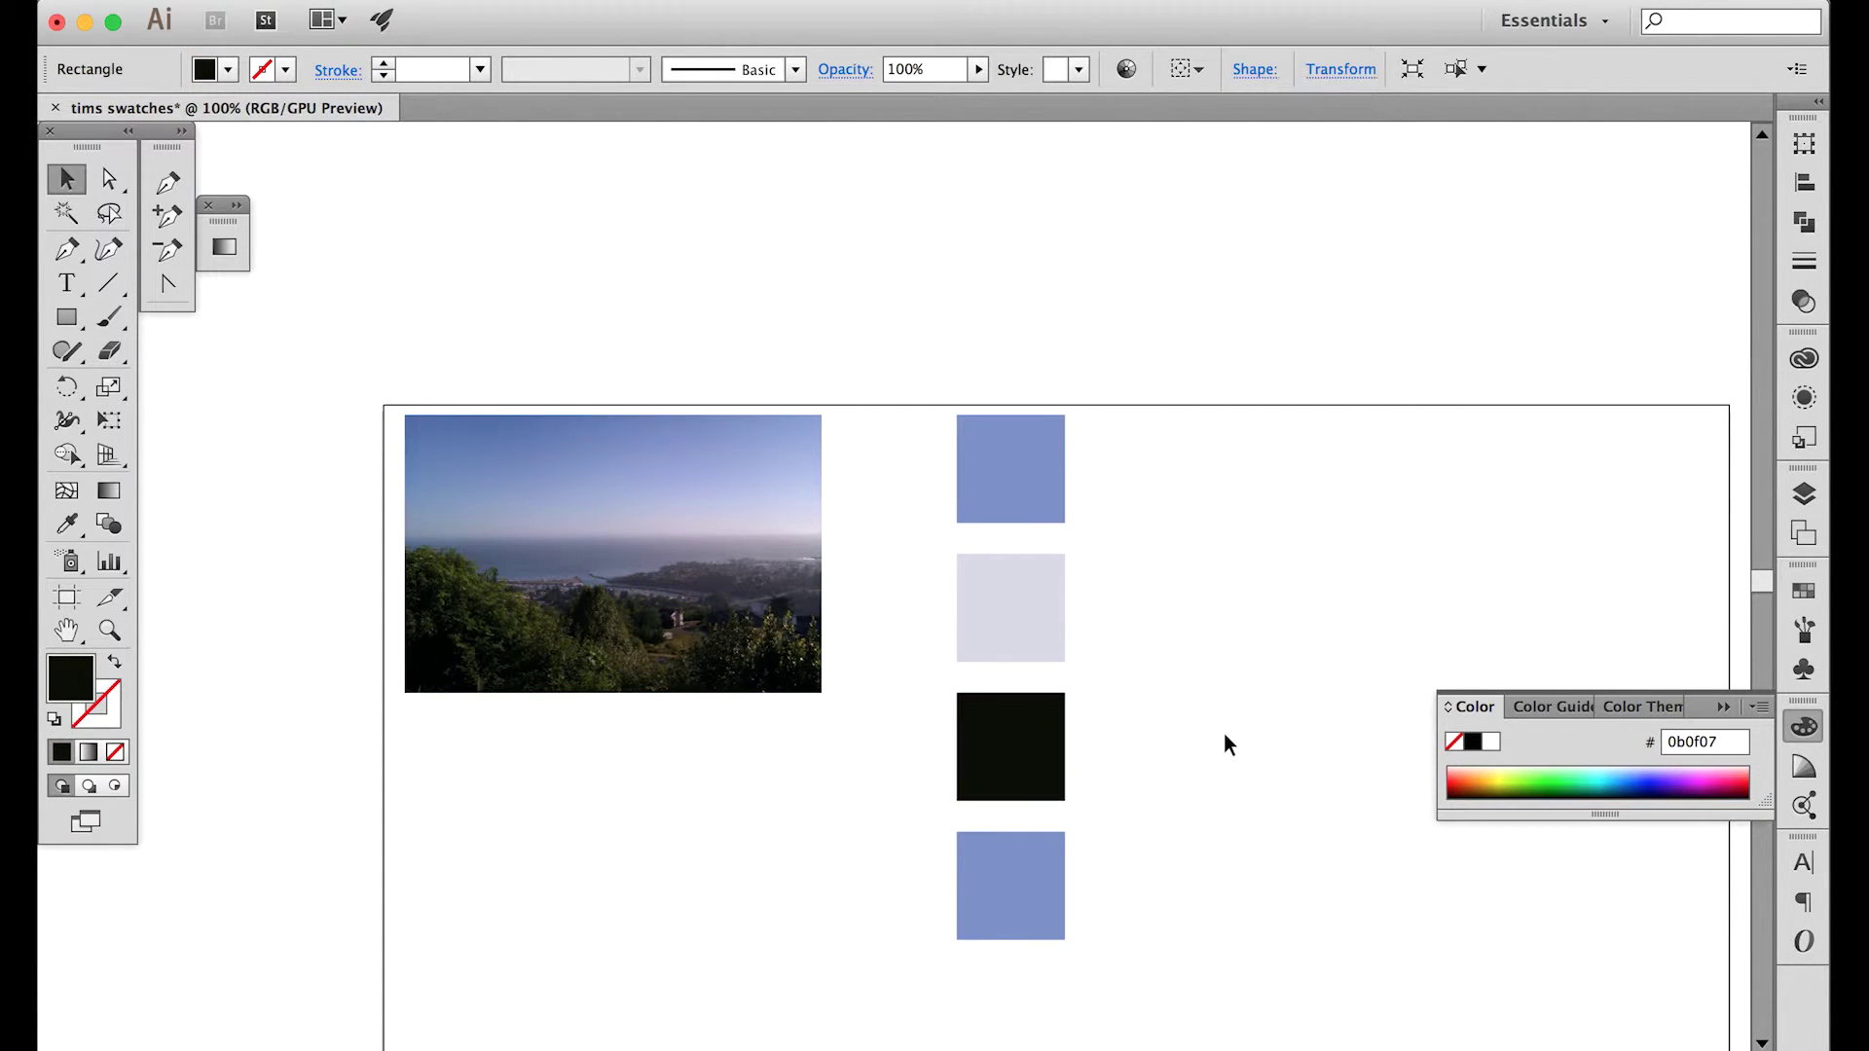
click(1229, 744)
click(1052, 930)
key(i)
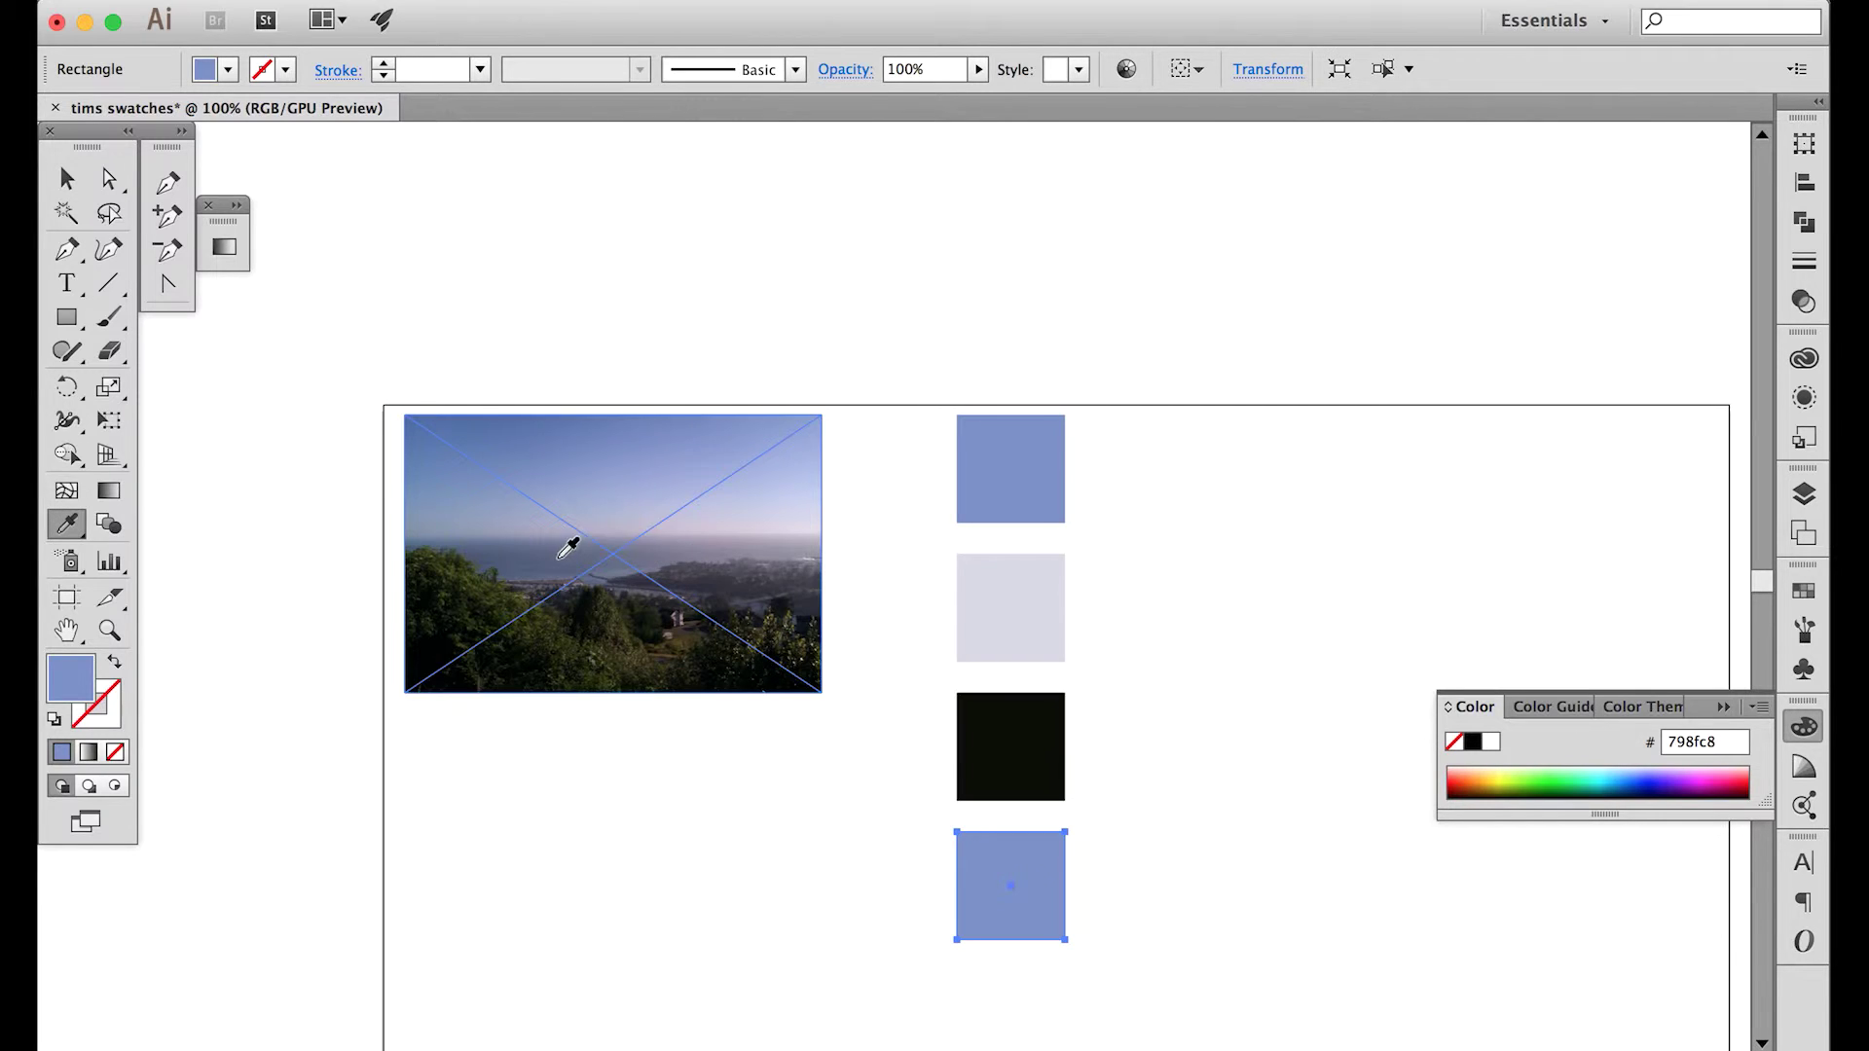
click(555, 542)
key(v)
click(1244, 620)
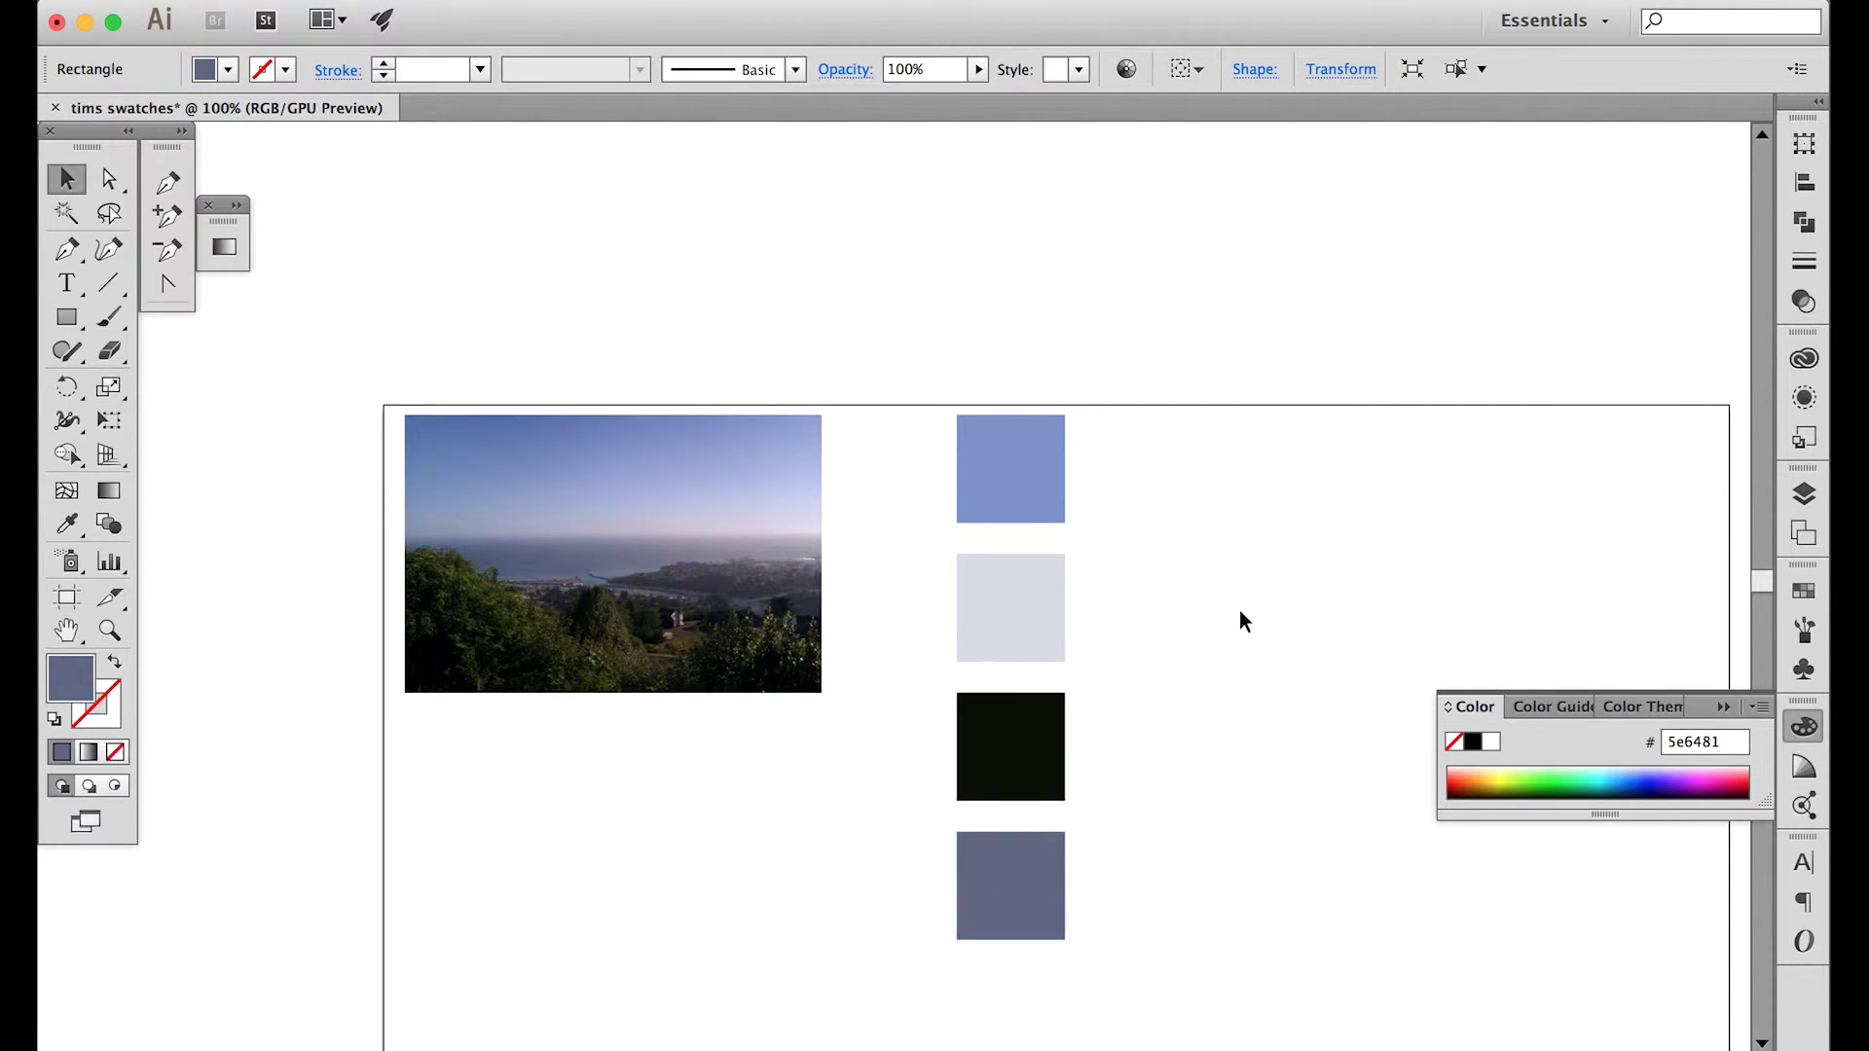
- Show the Swatches panel from the Window menu as a taller floating panel
drag(1310, 580, 1251, 580)
click(1721, 707)
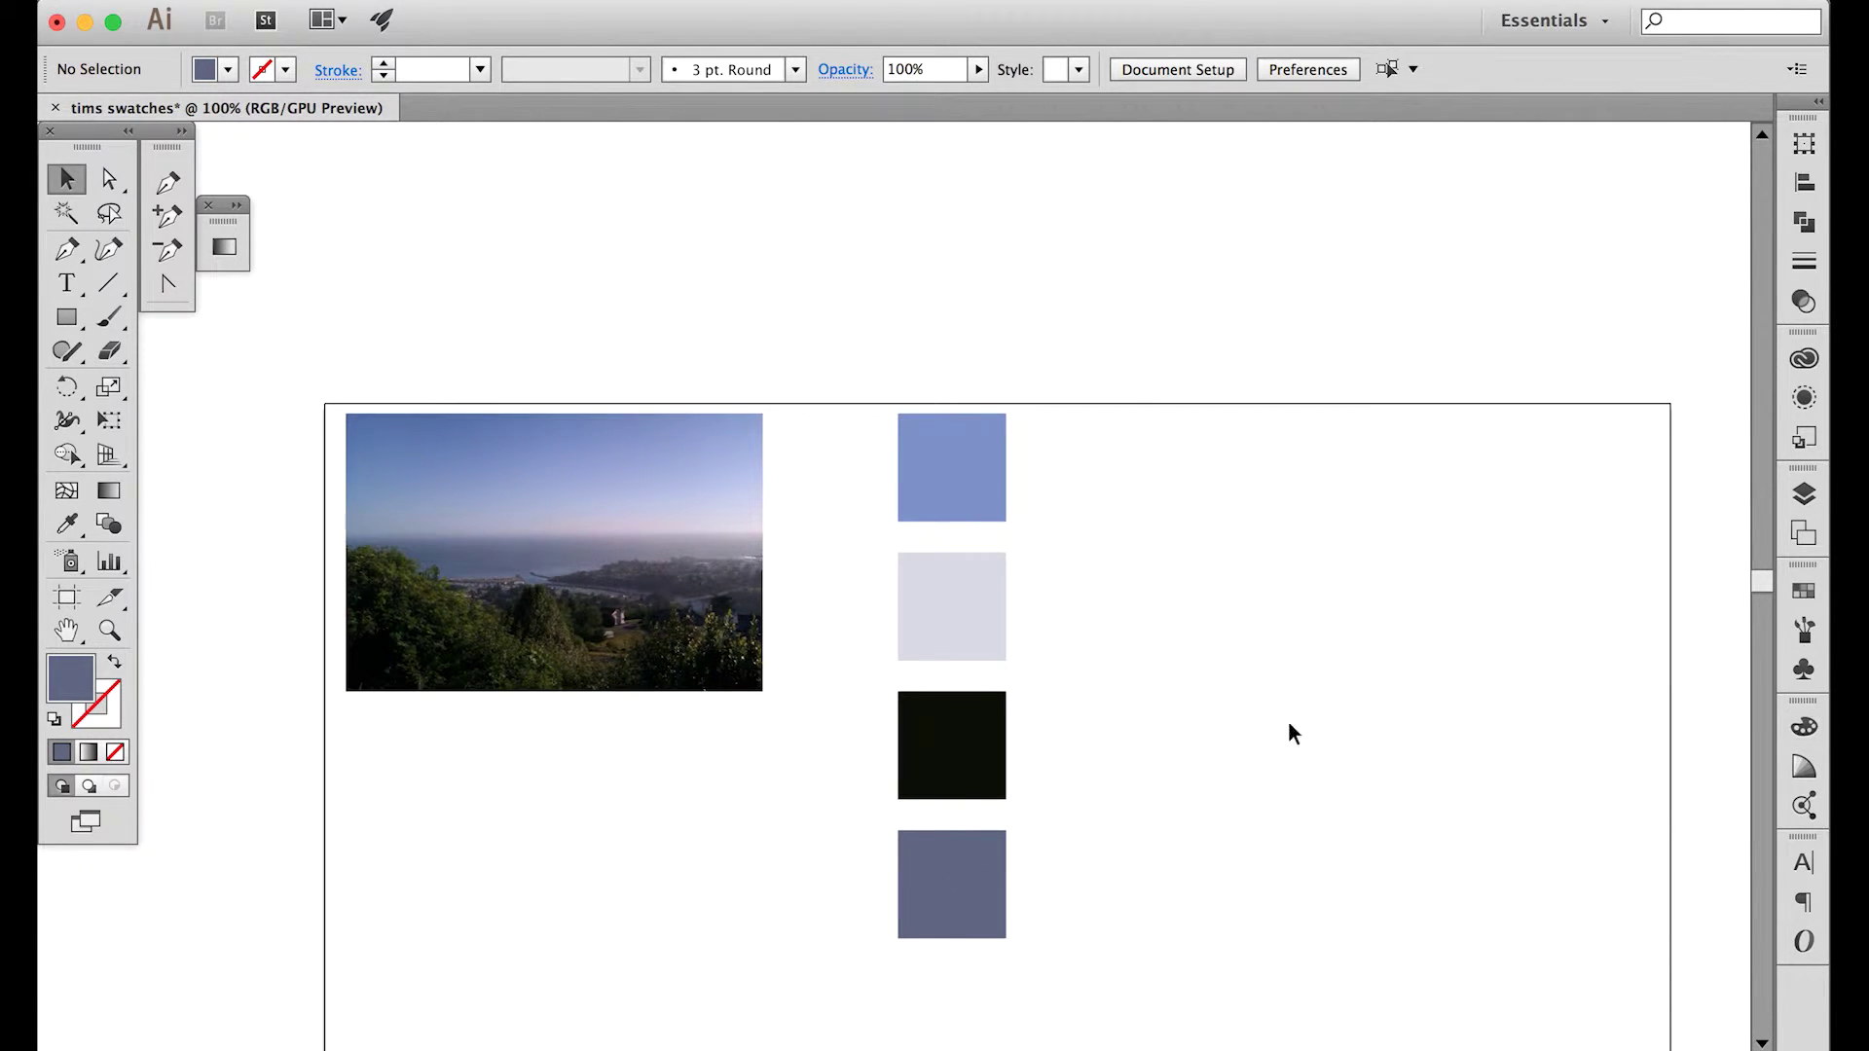
scroll(1168, 715, right, 3)
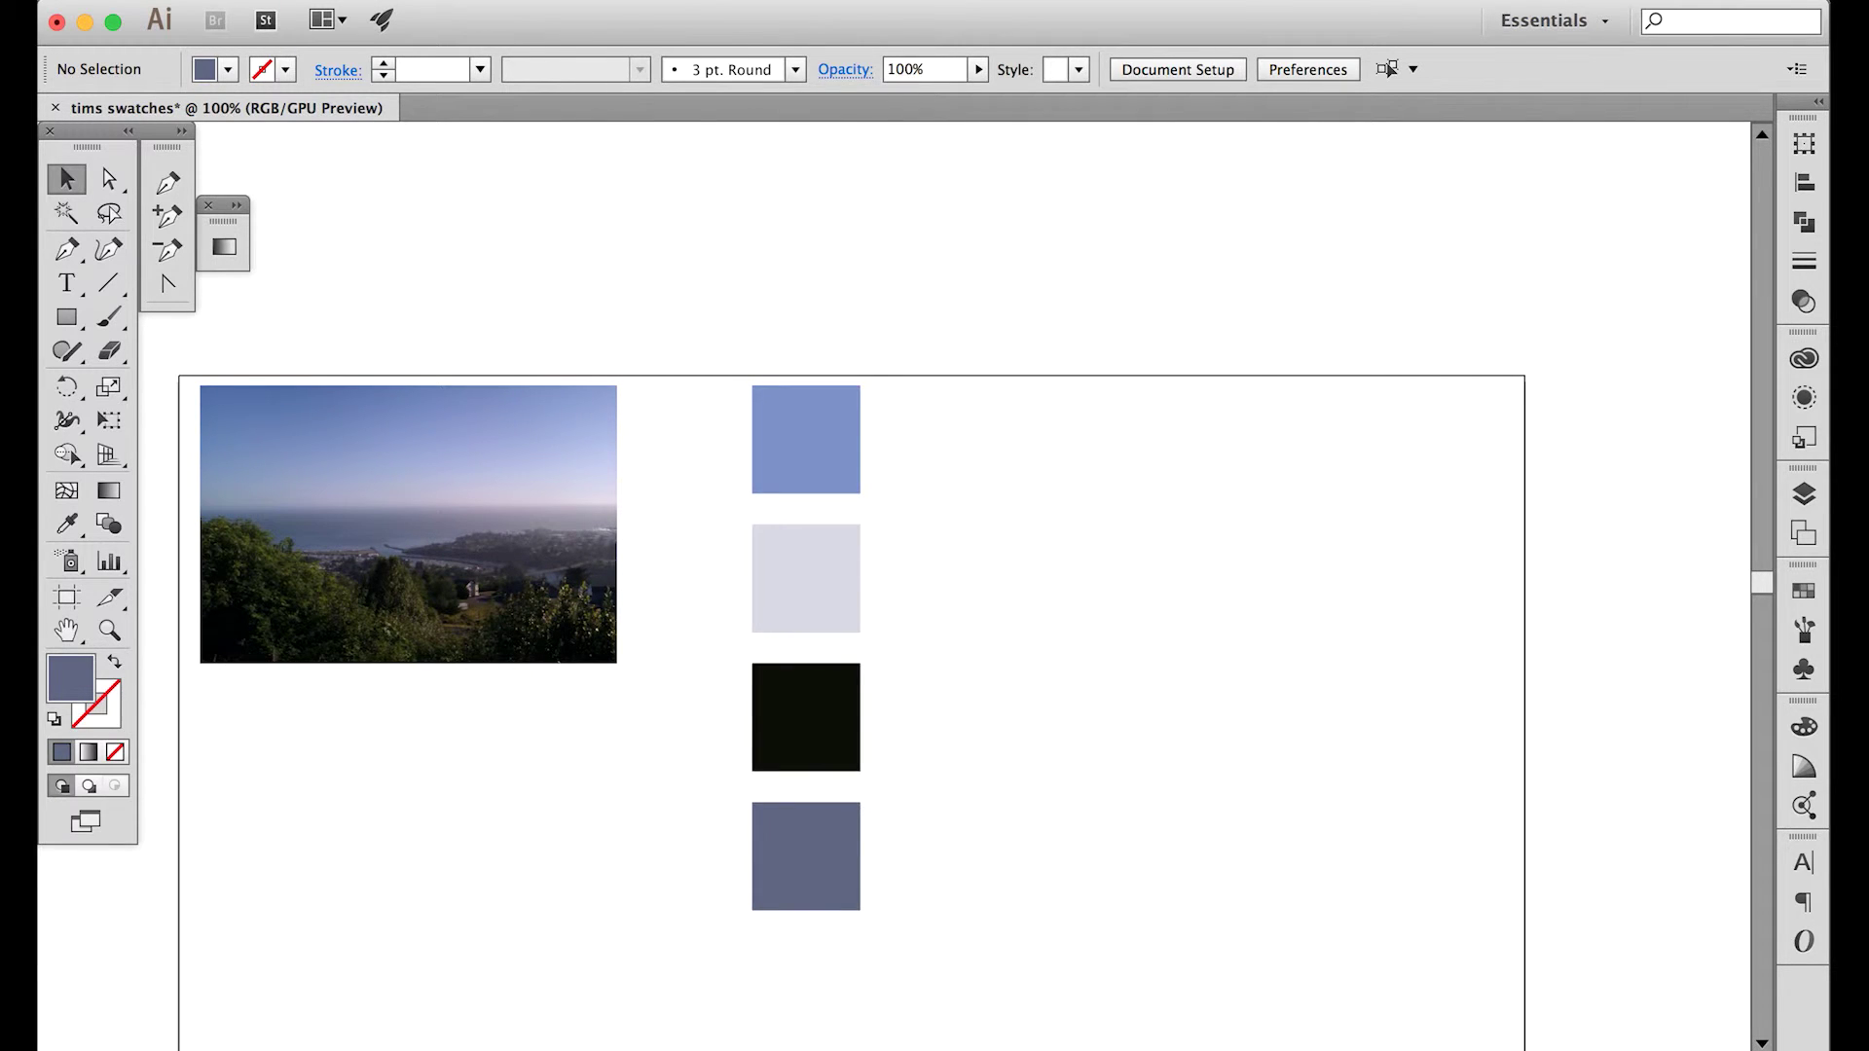
click(798, 0)
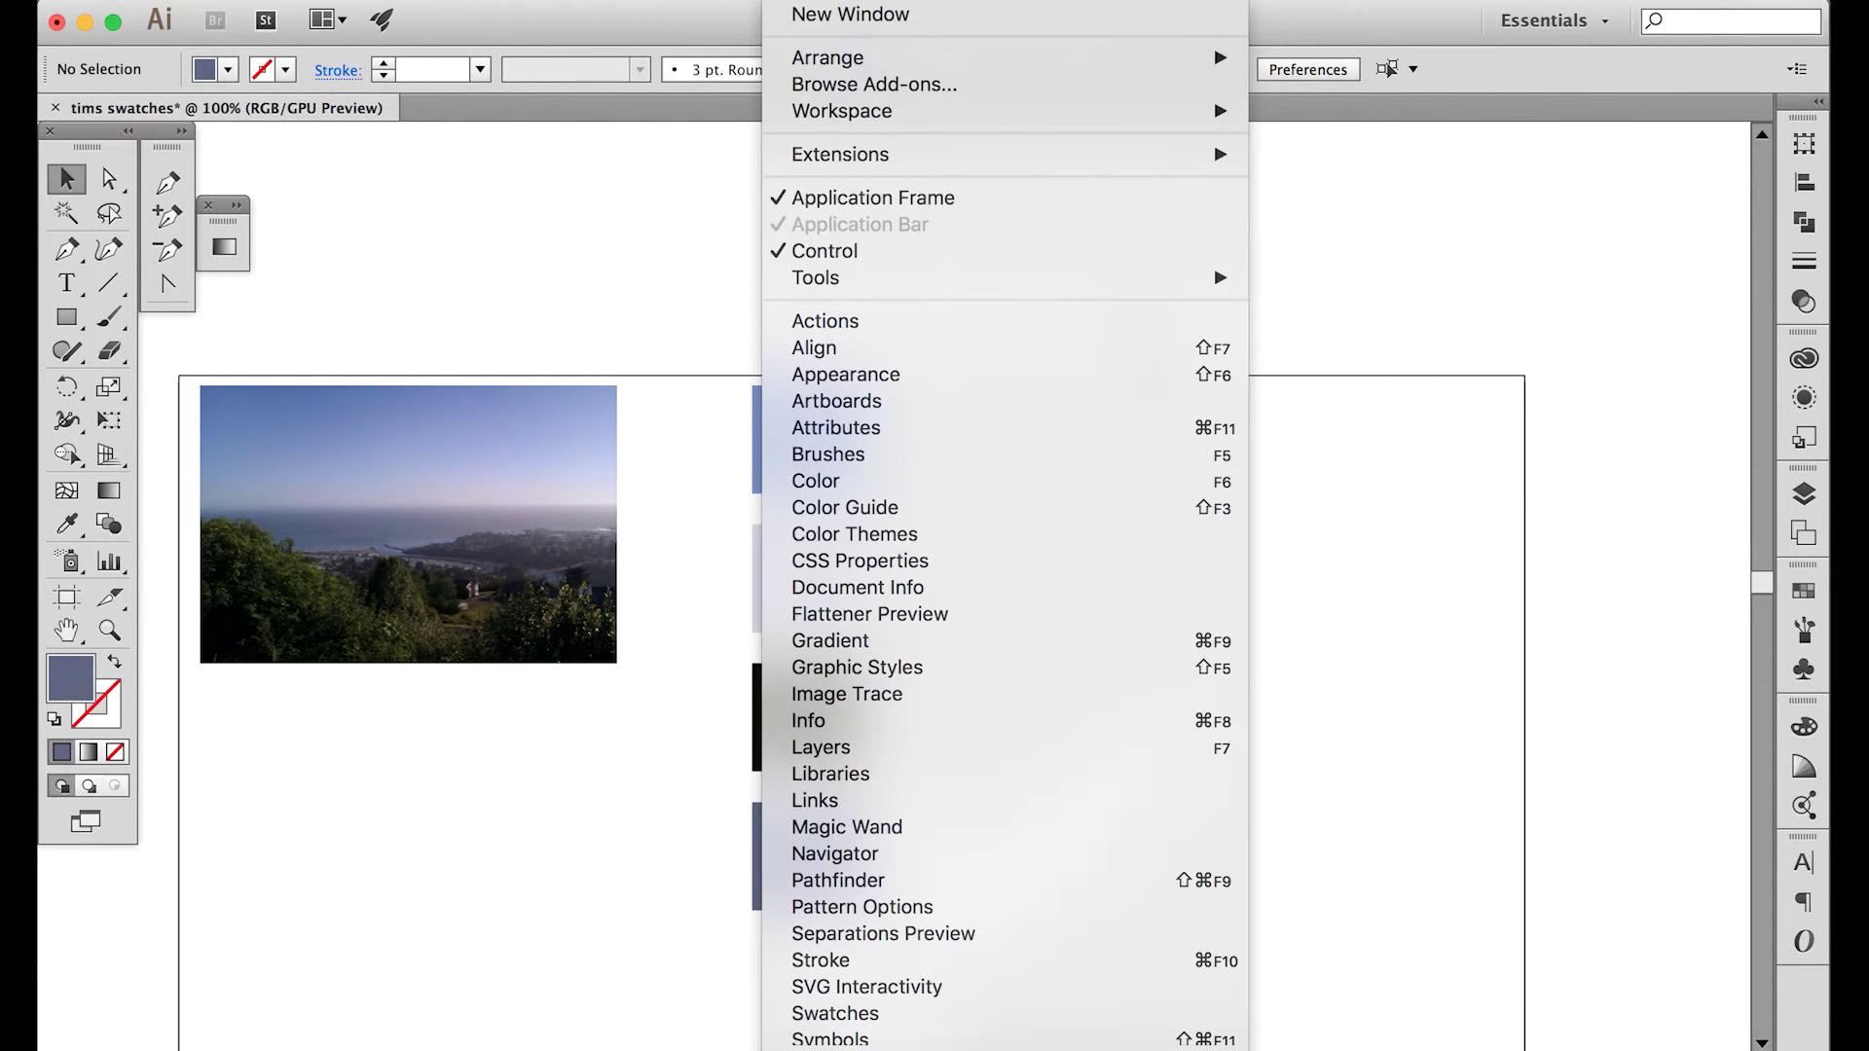
click(941, 1016)
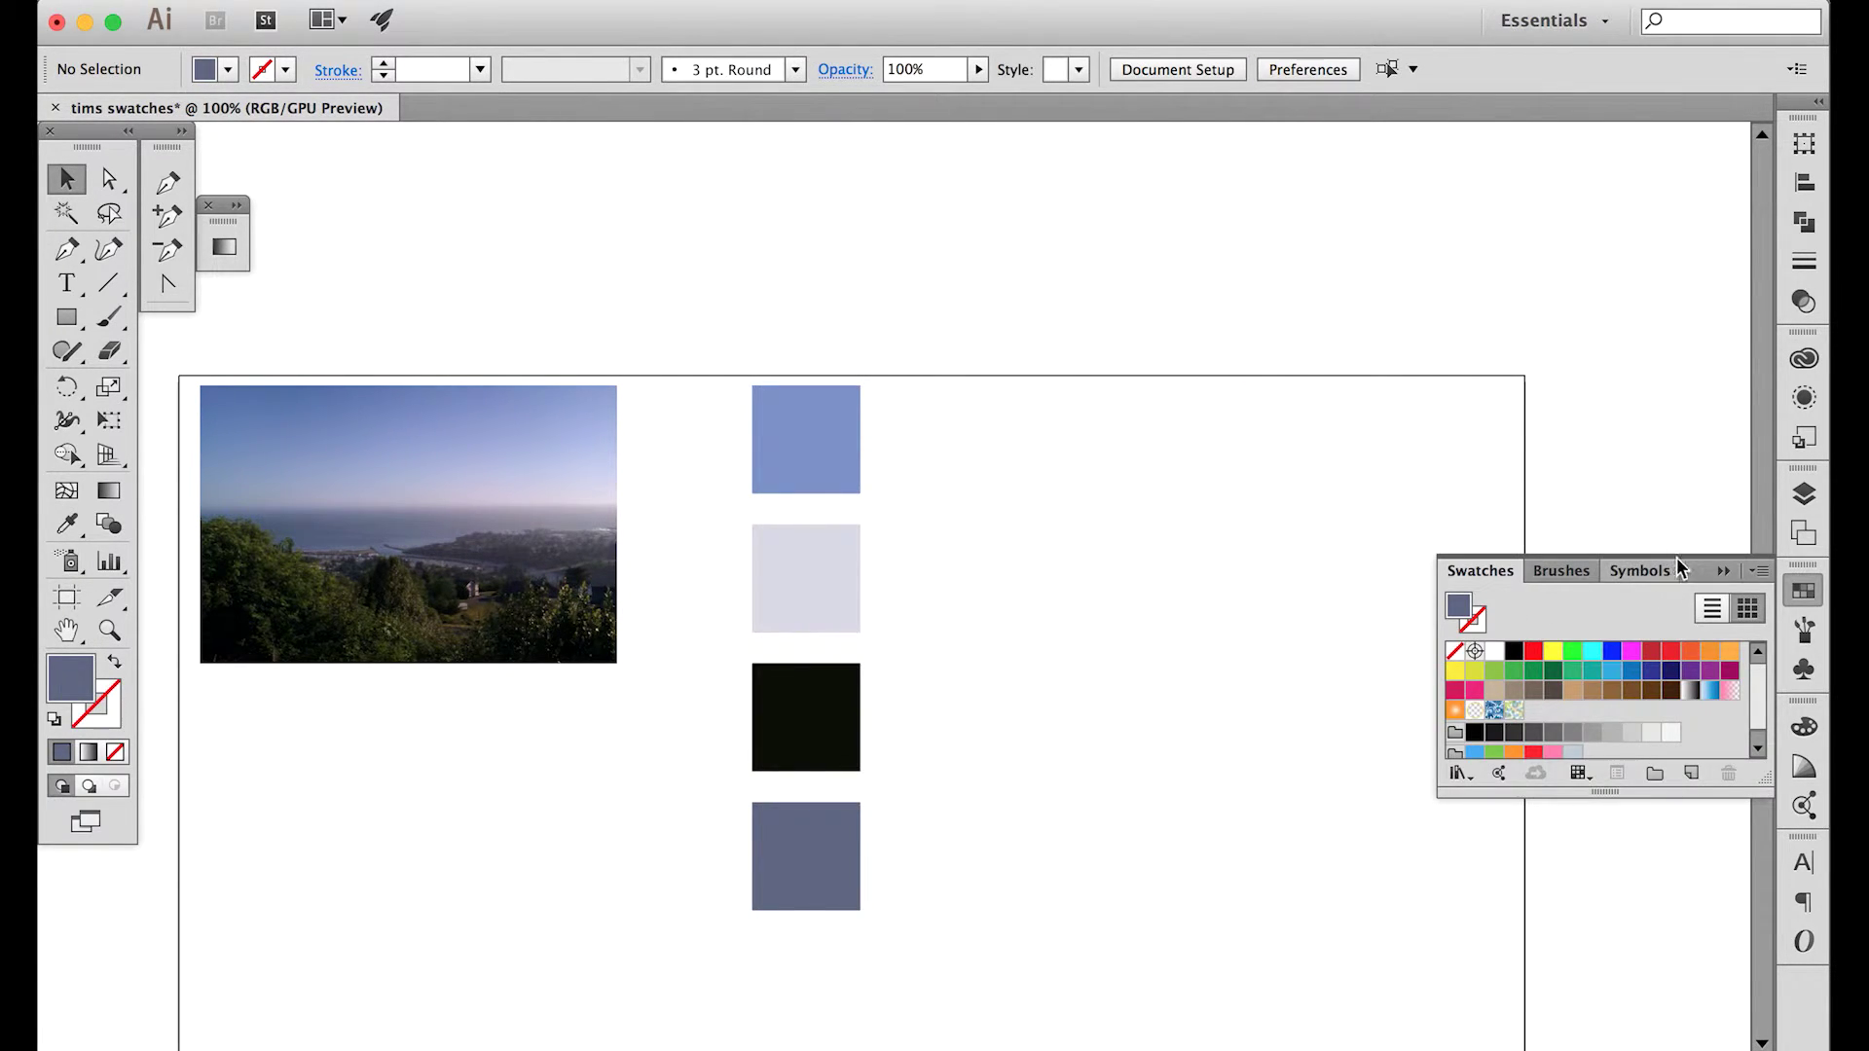
mouse_move(1480, 573)
mouse_down()
mouse_move(1309, 469)
mouse_move(1270, 343)
mouse_up()
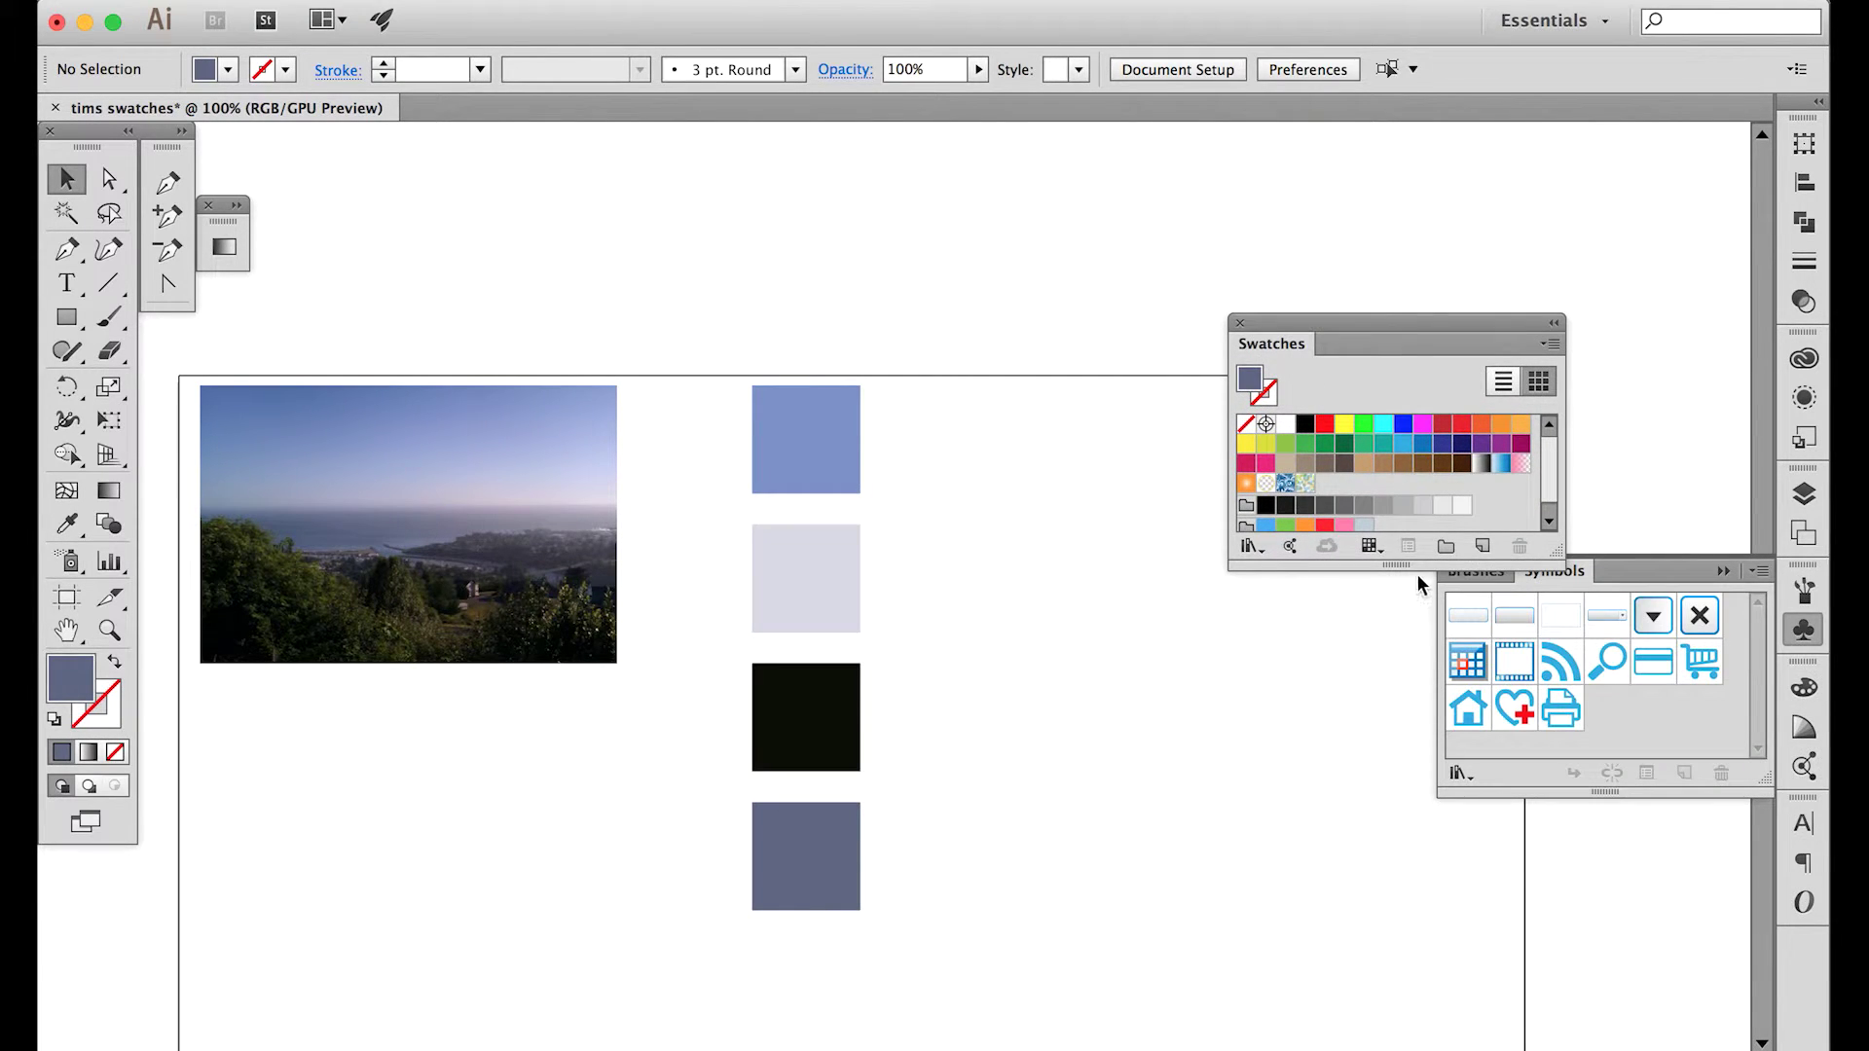
drag(1407, 604, 1470, 720)
- Select all four squares and make a New Color Group named 'tims swatches'
click(1723, 573)
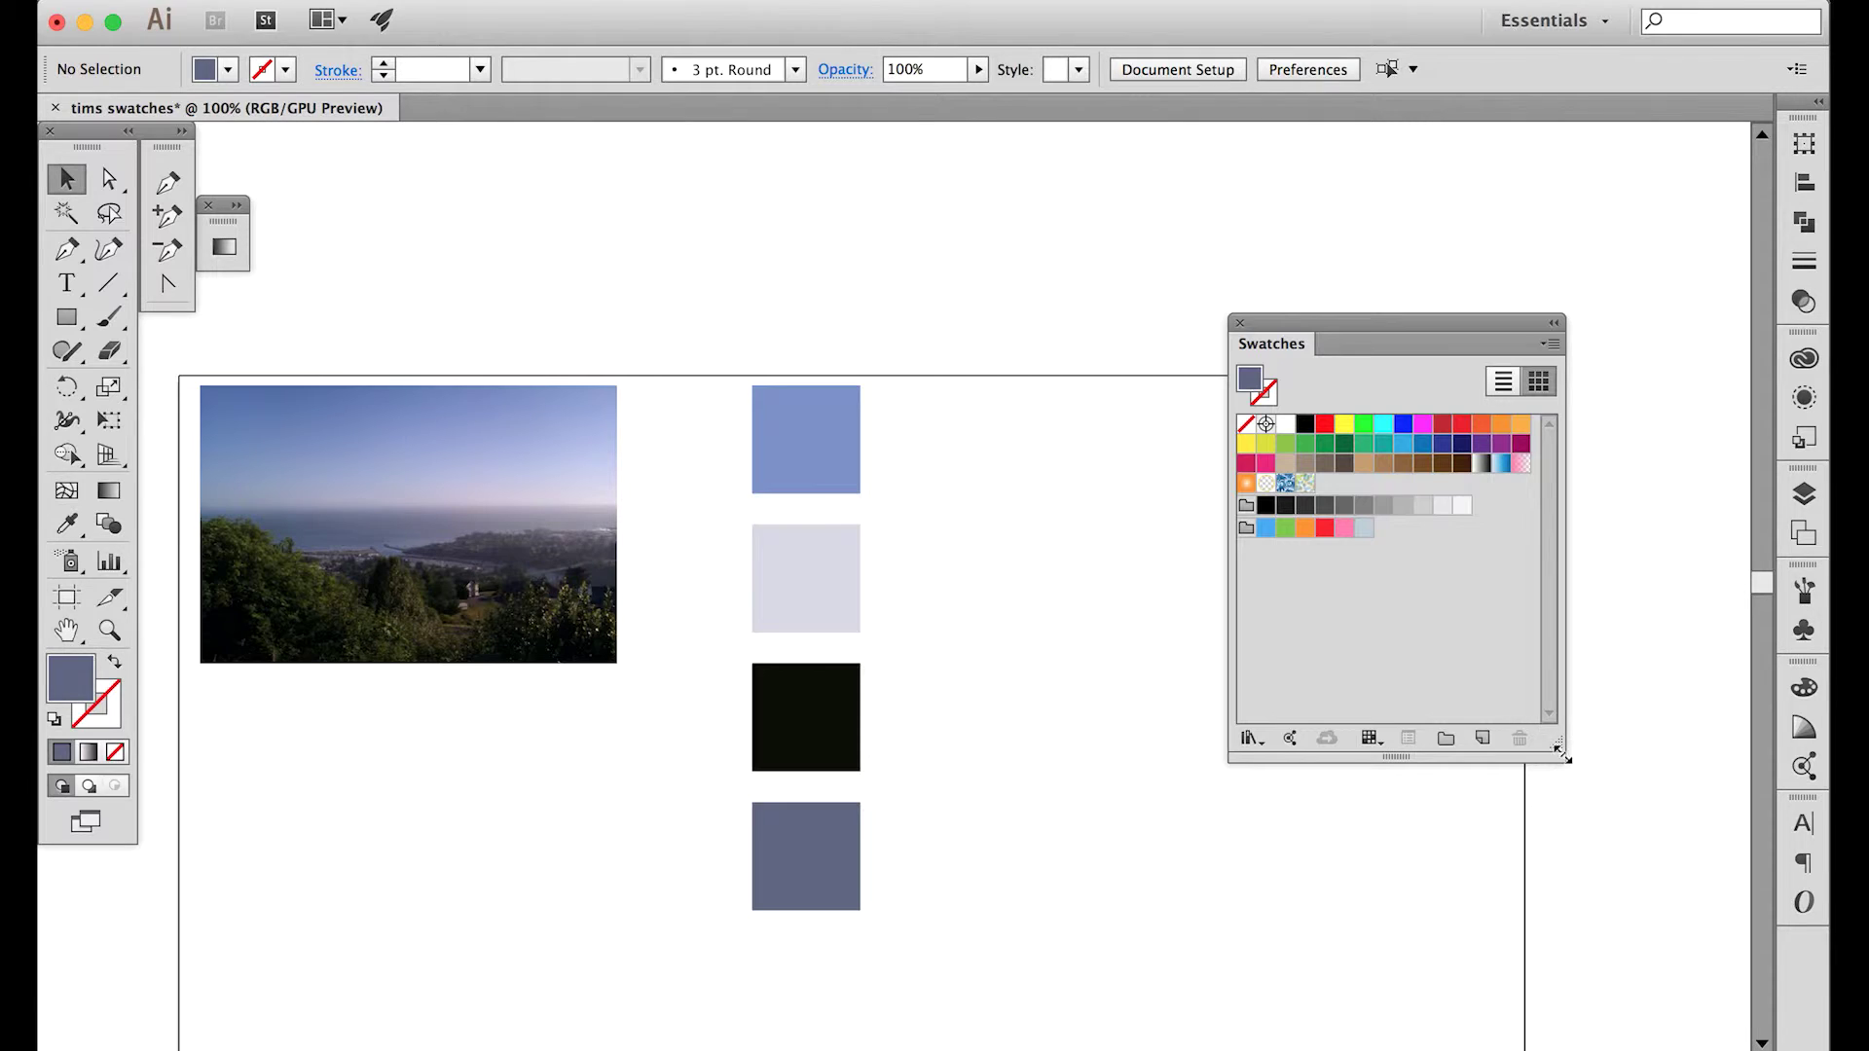
drag(1560, 753, 1672, 704)
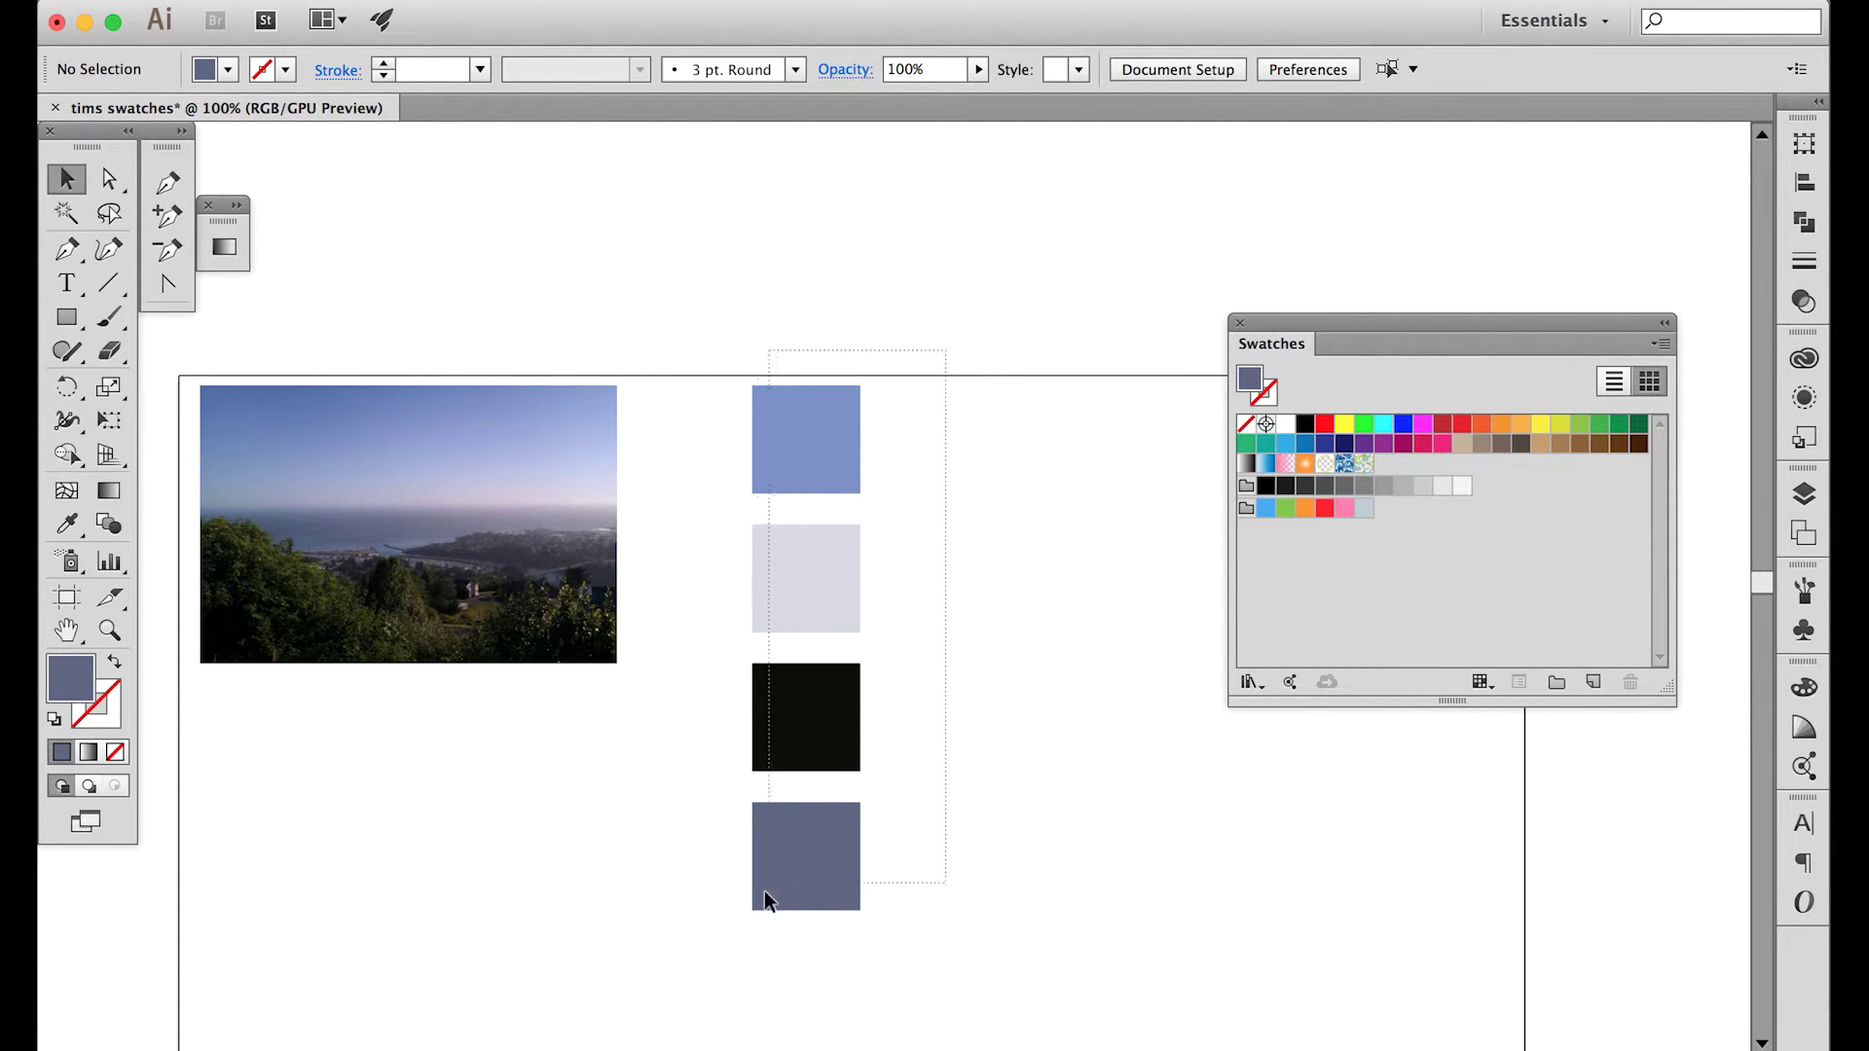
drag(763, 890, 733, 932)
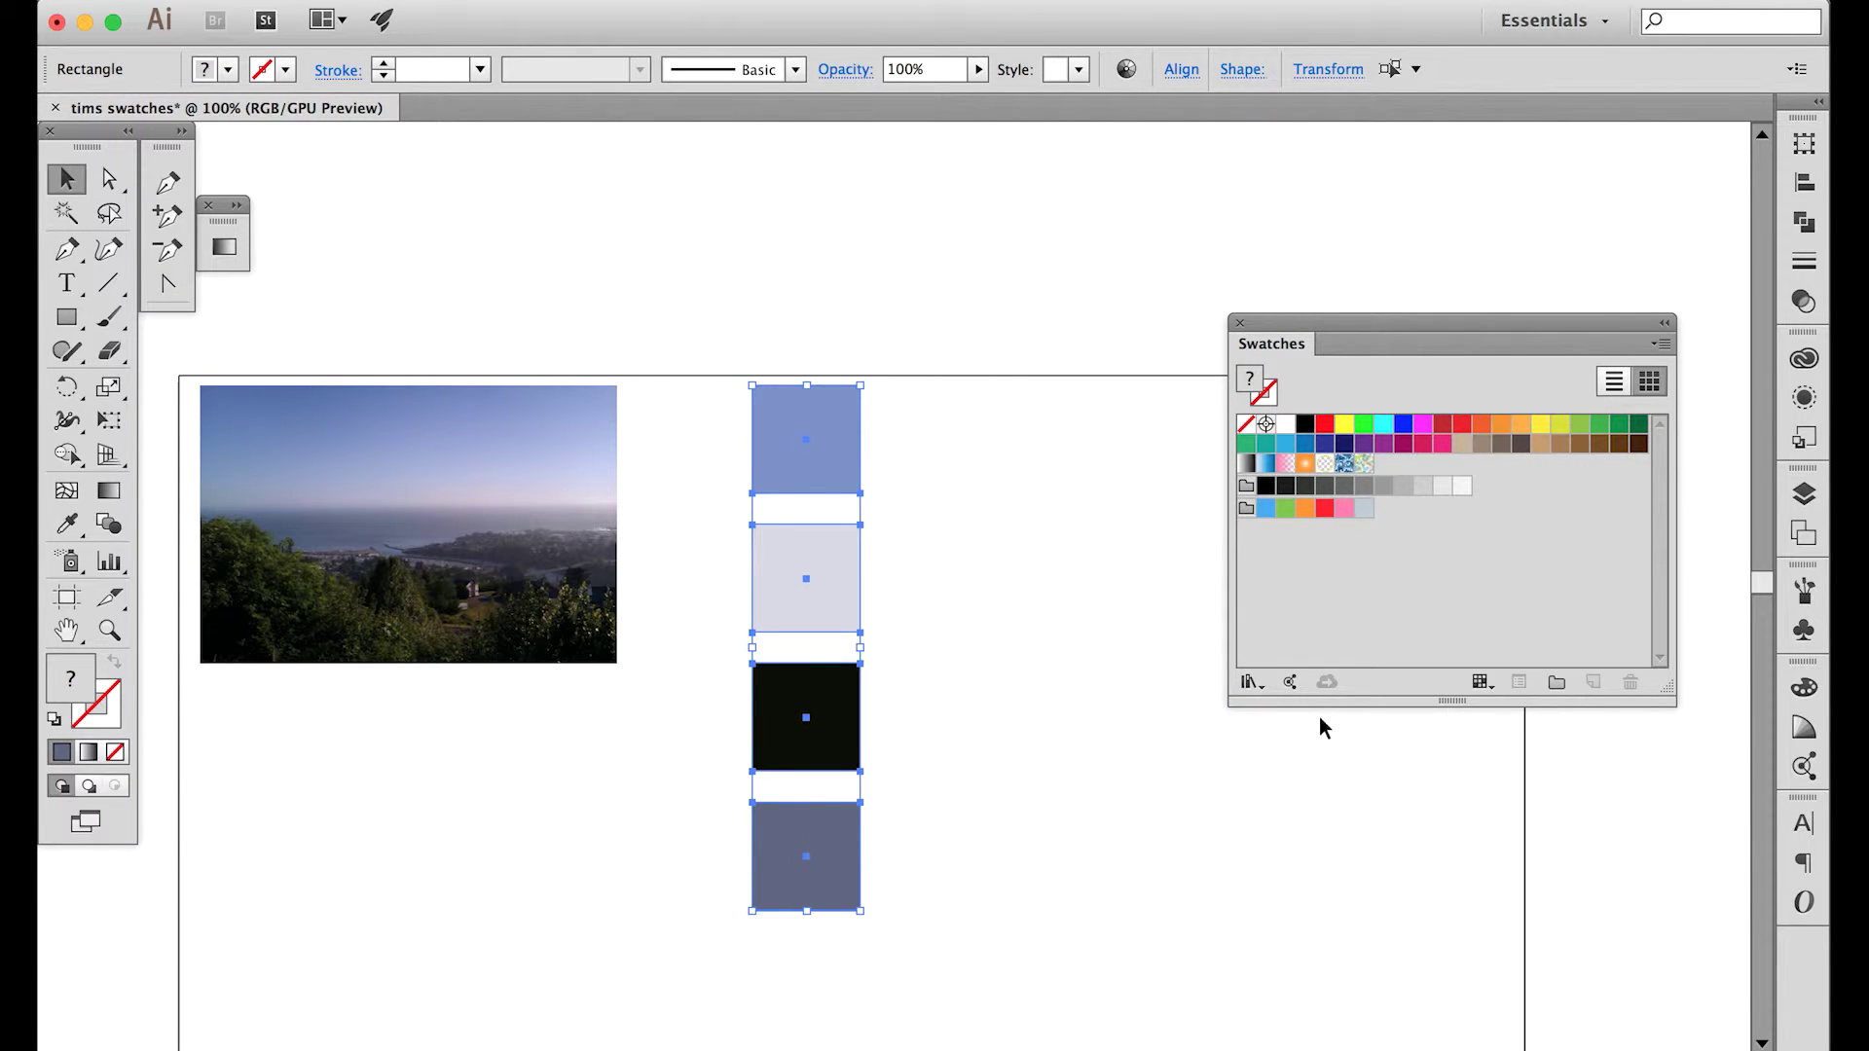
click(1557, 683)
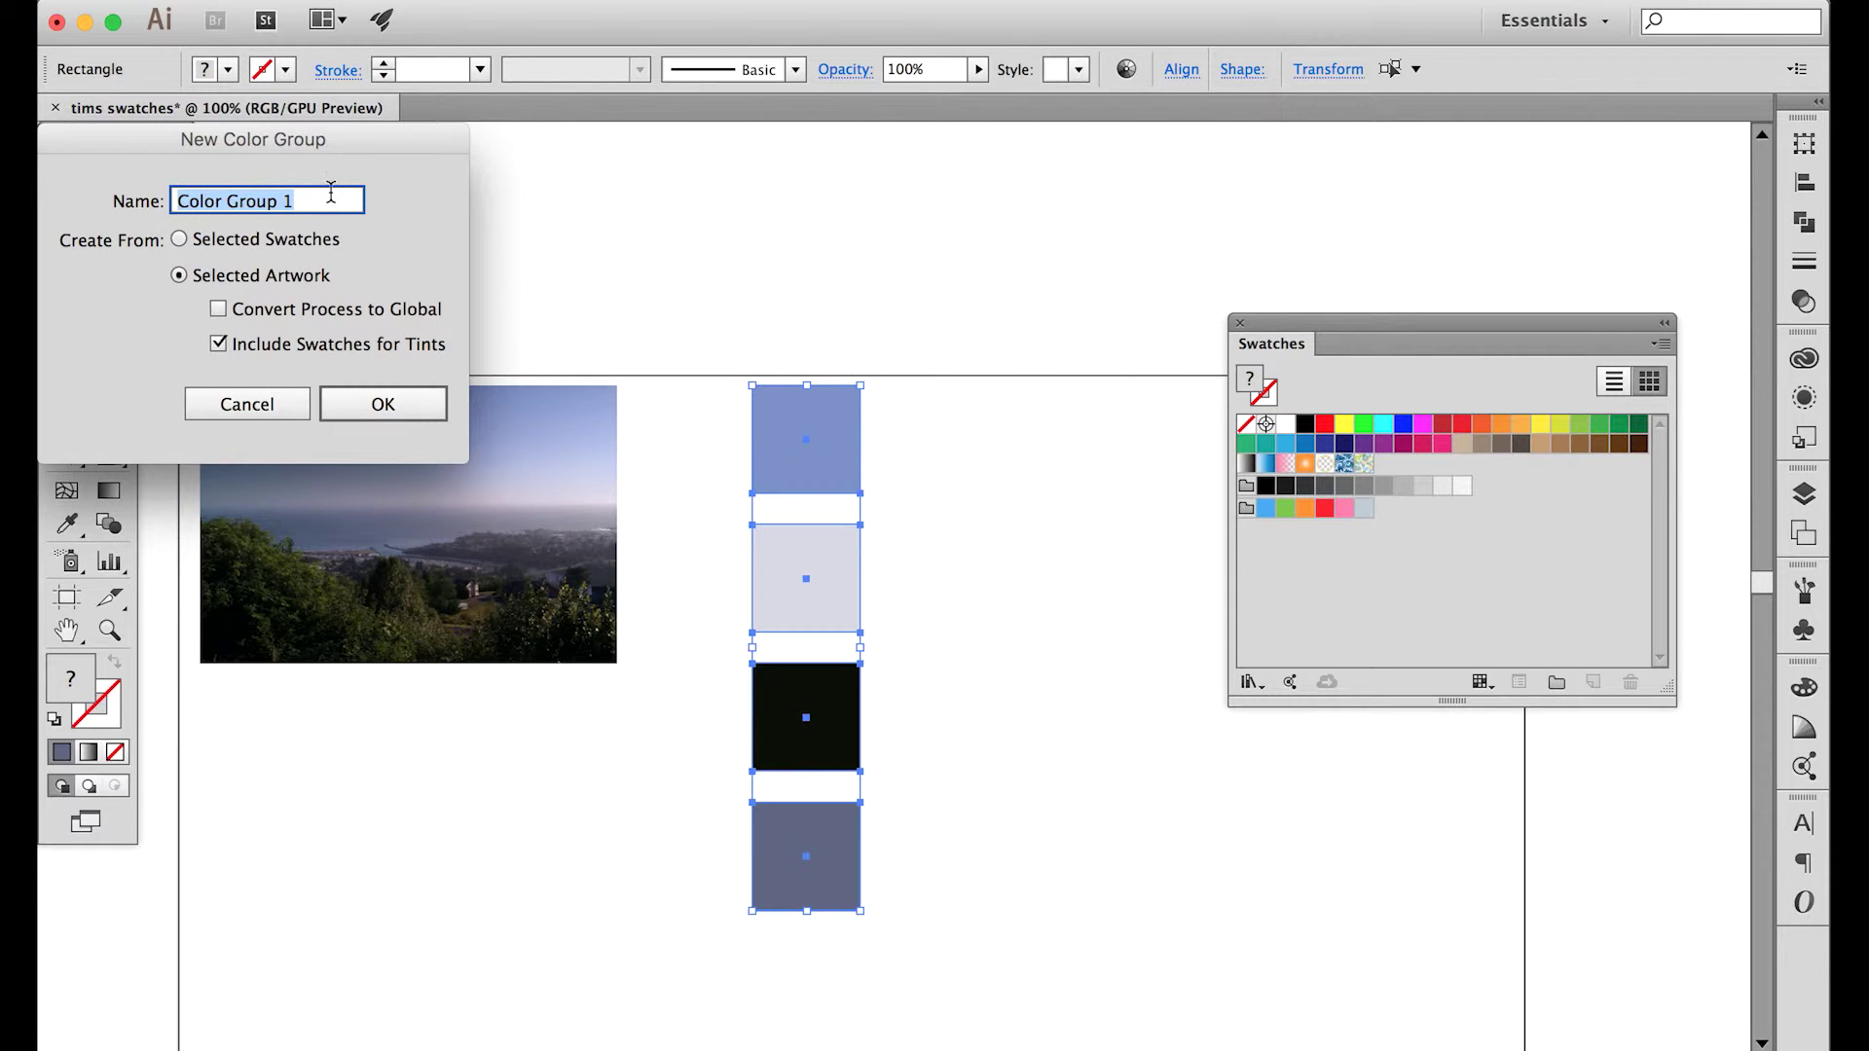
text(tim)
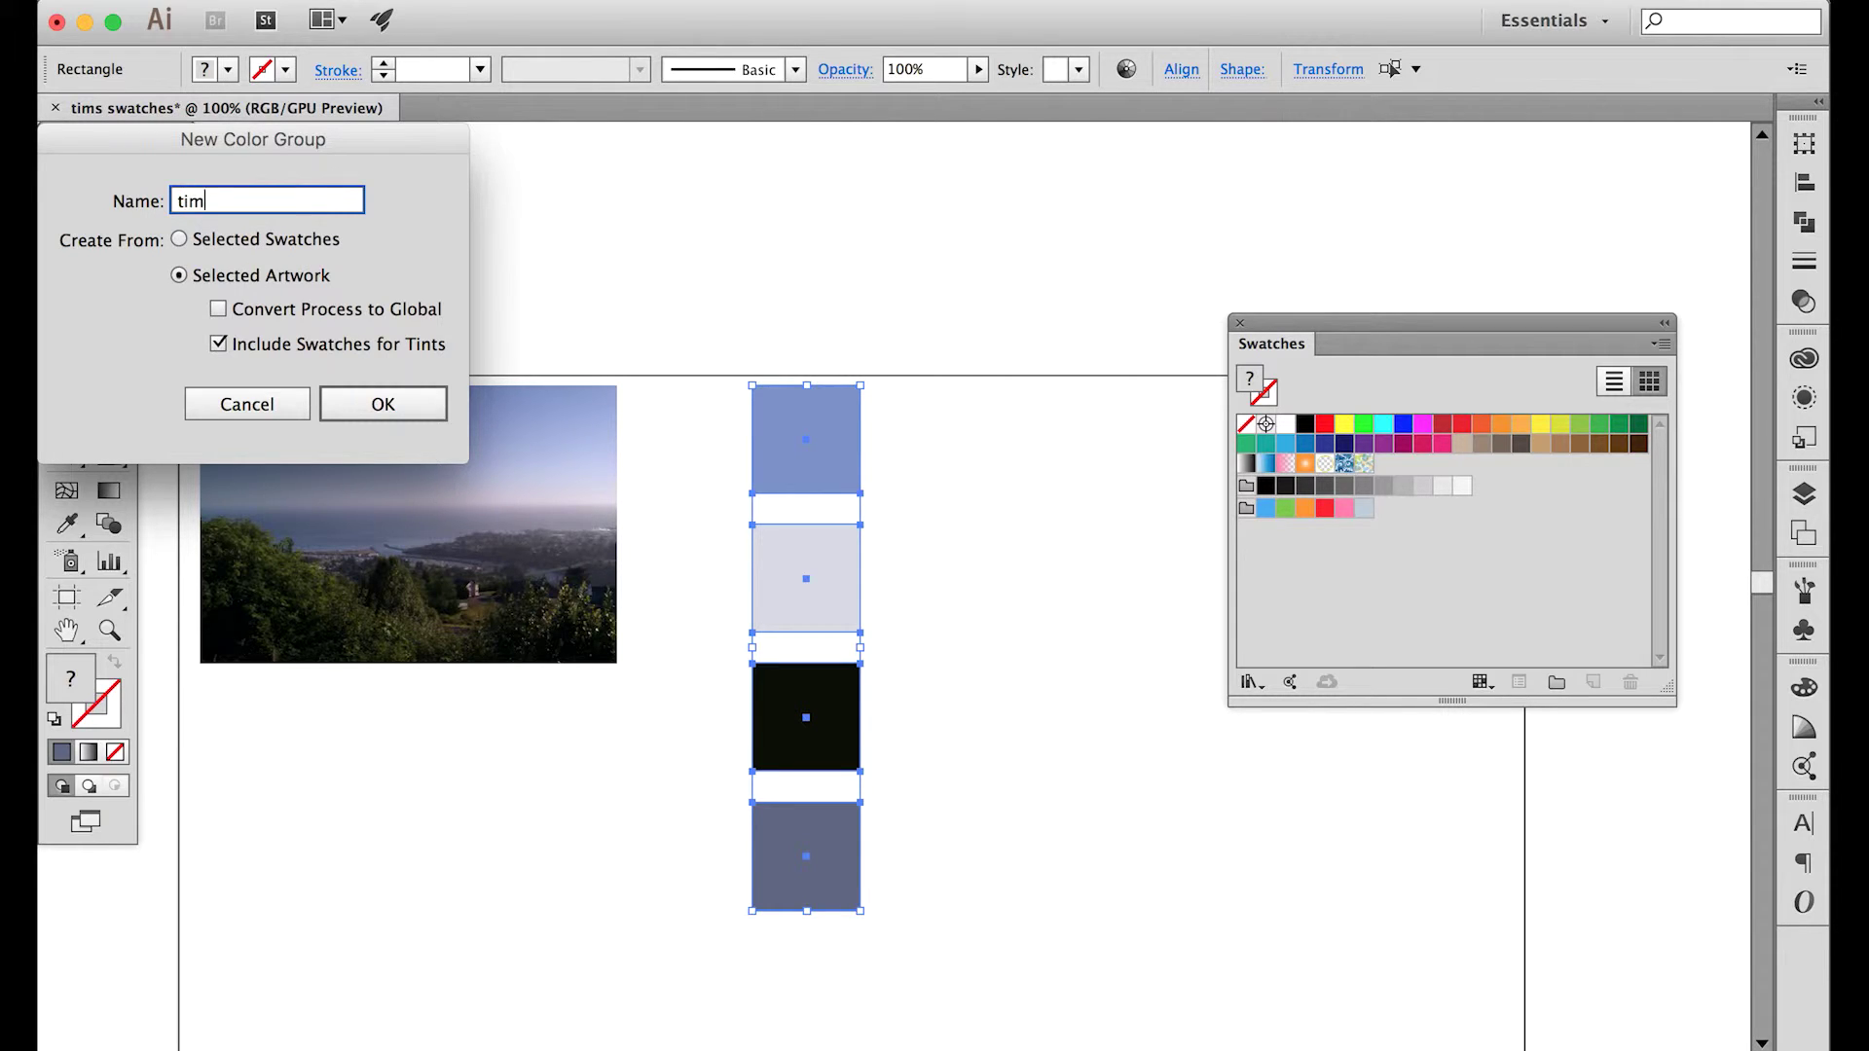
text(s swatches)
click(382, 407)
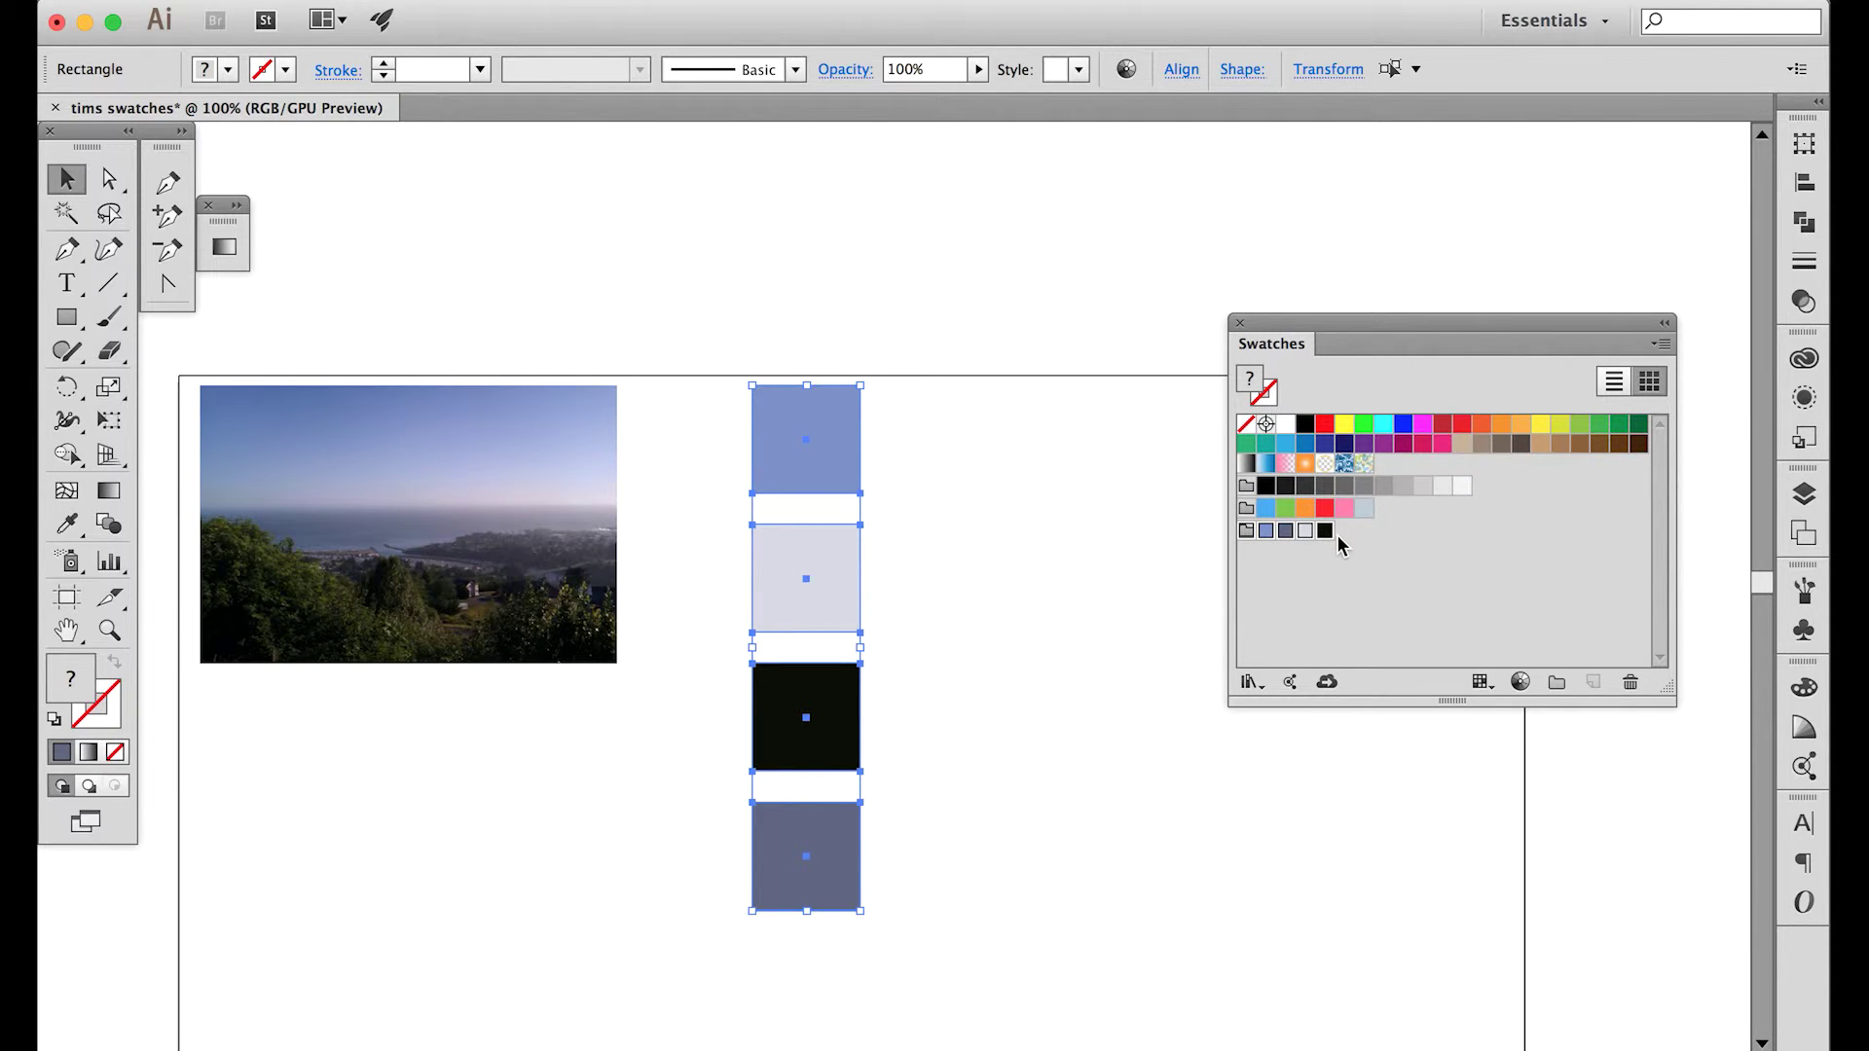
- Add a blank document 'tims other swatches' via File > New, then switch back to 'tims swatches'
click(261, 2)
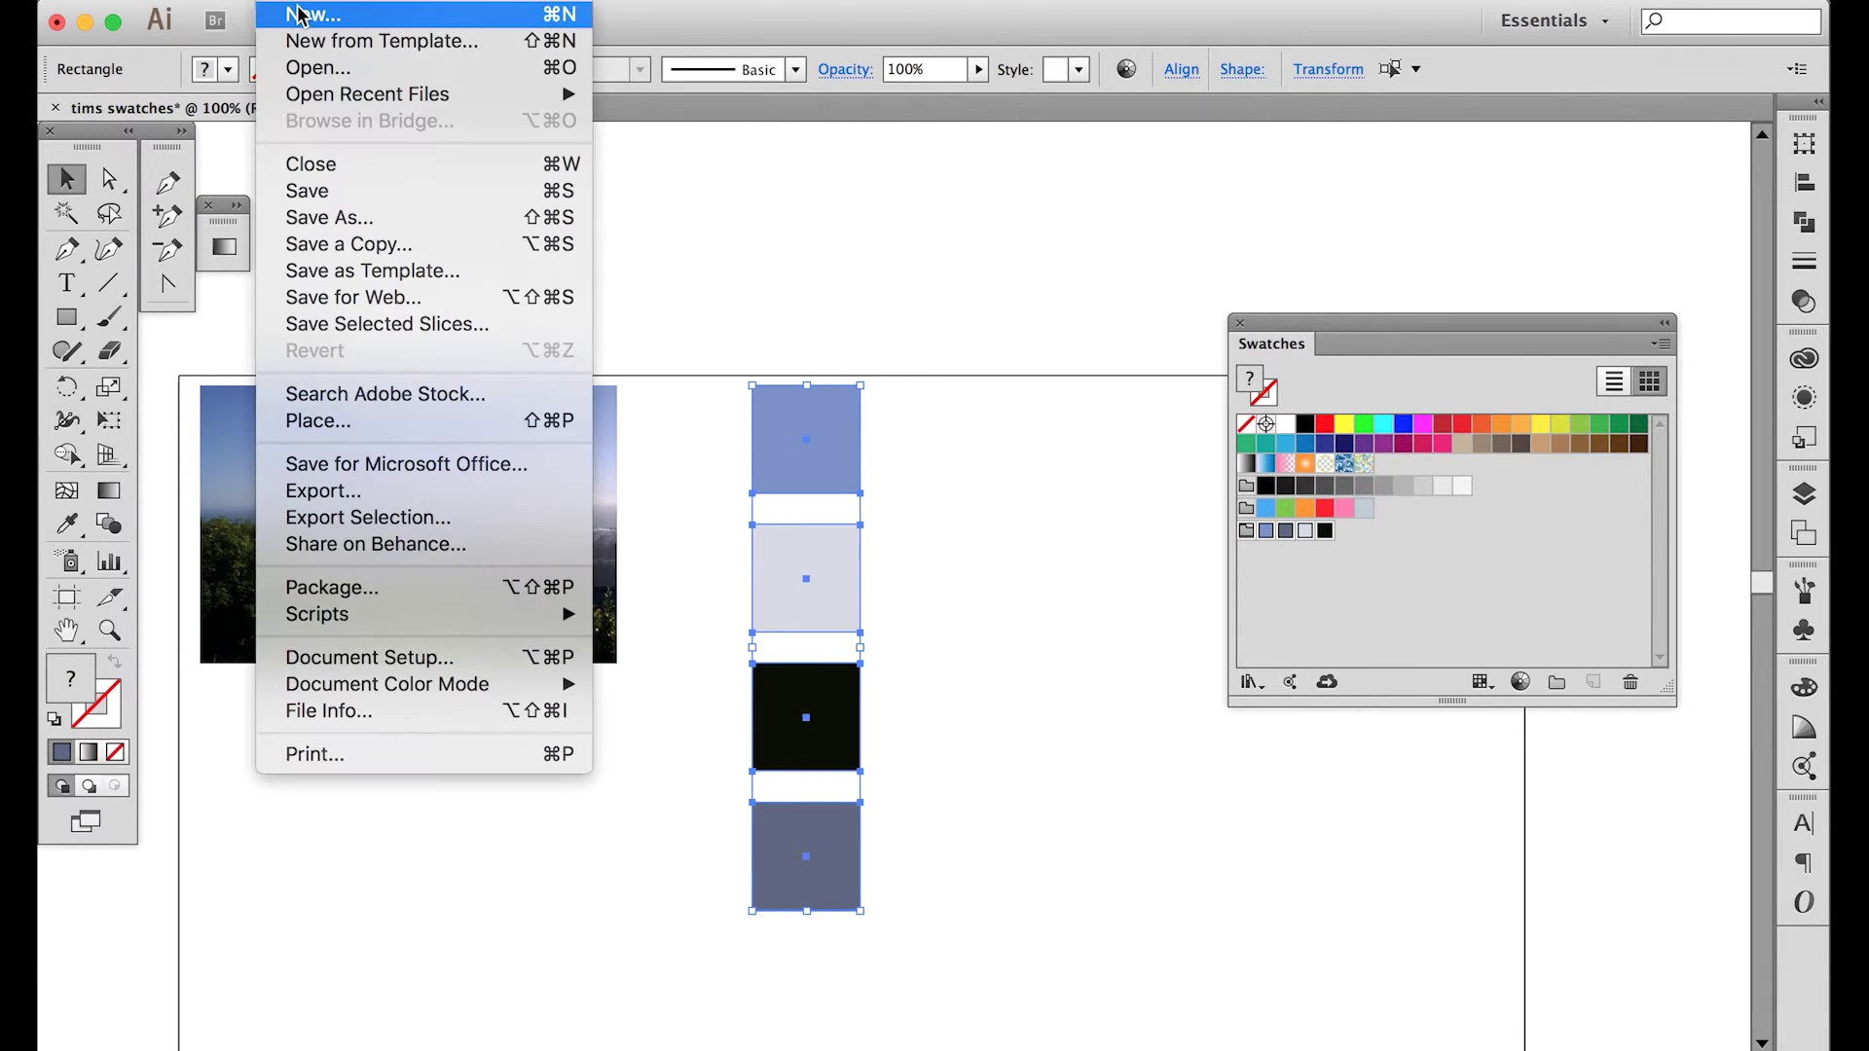
click(300, 13)
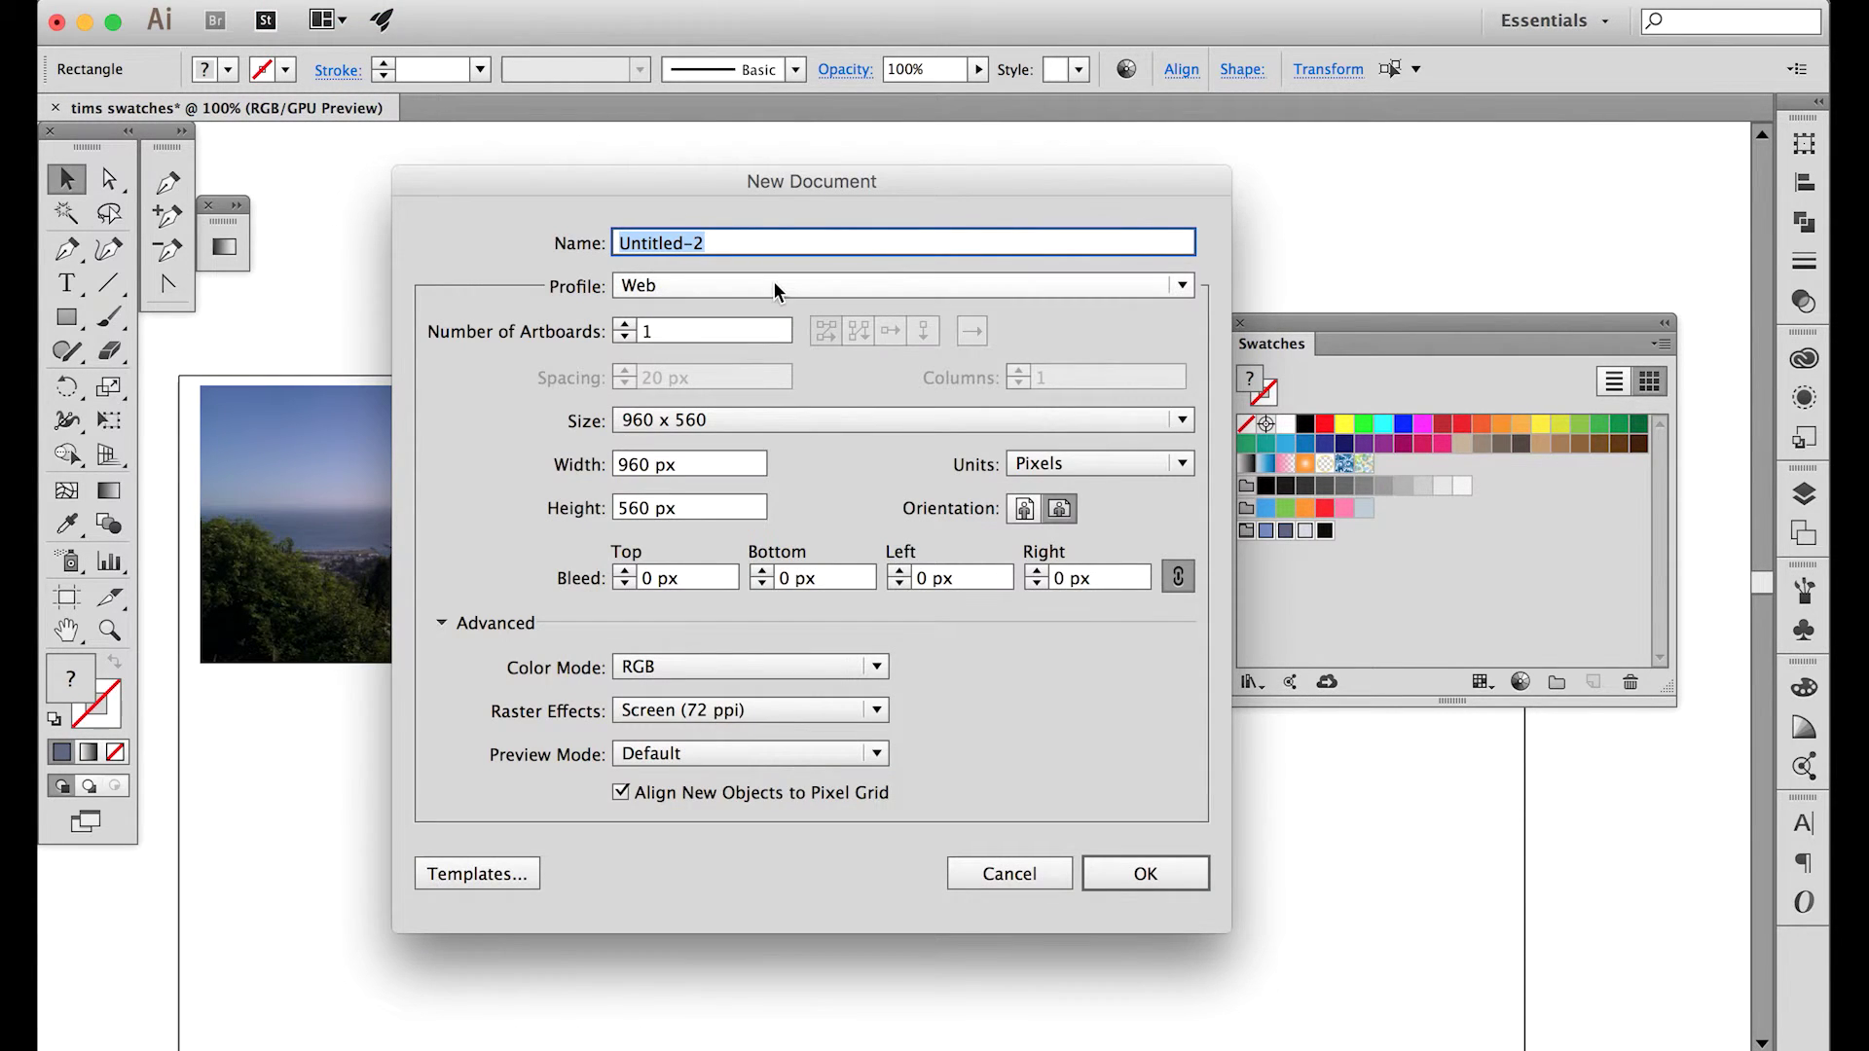
text(tims ot)
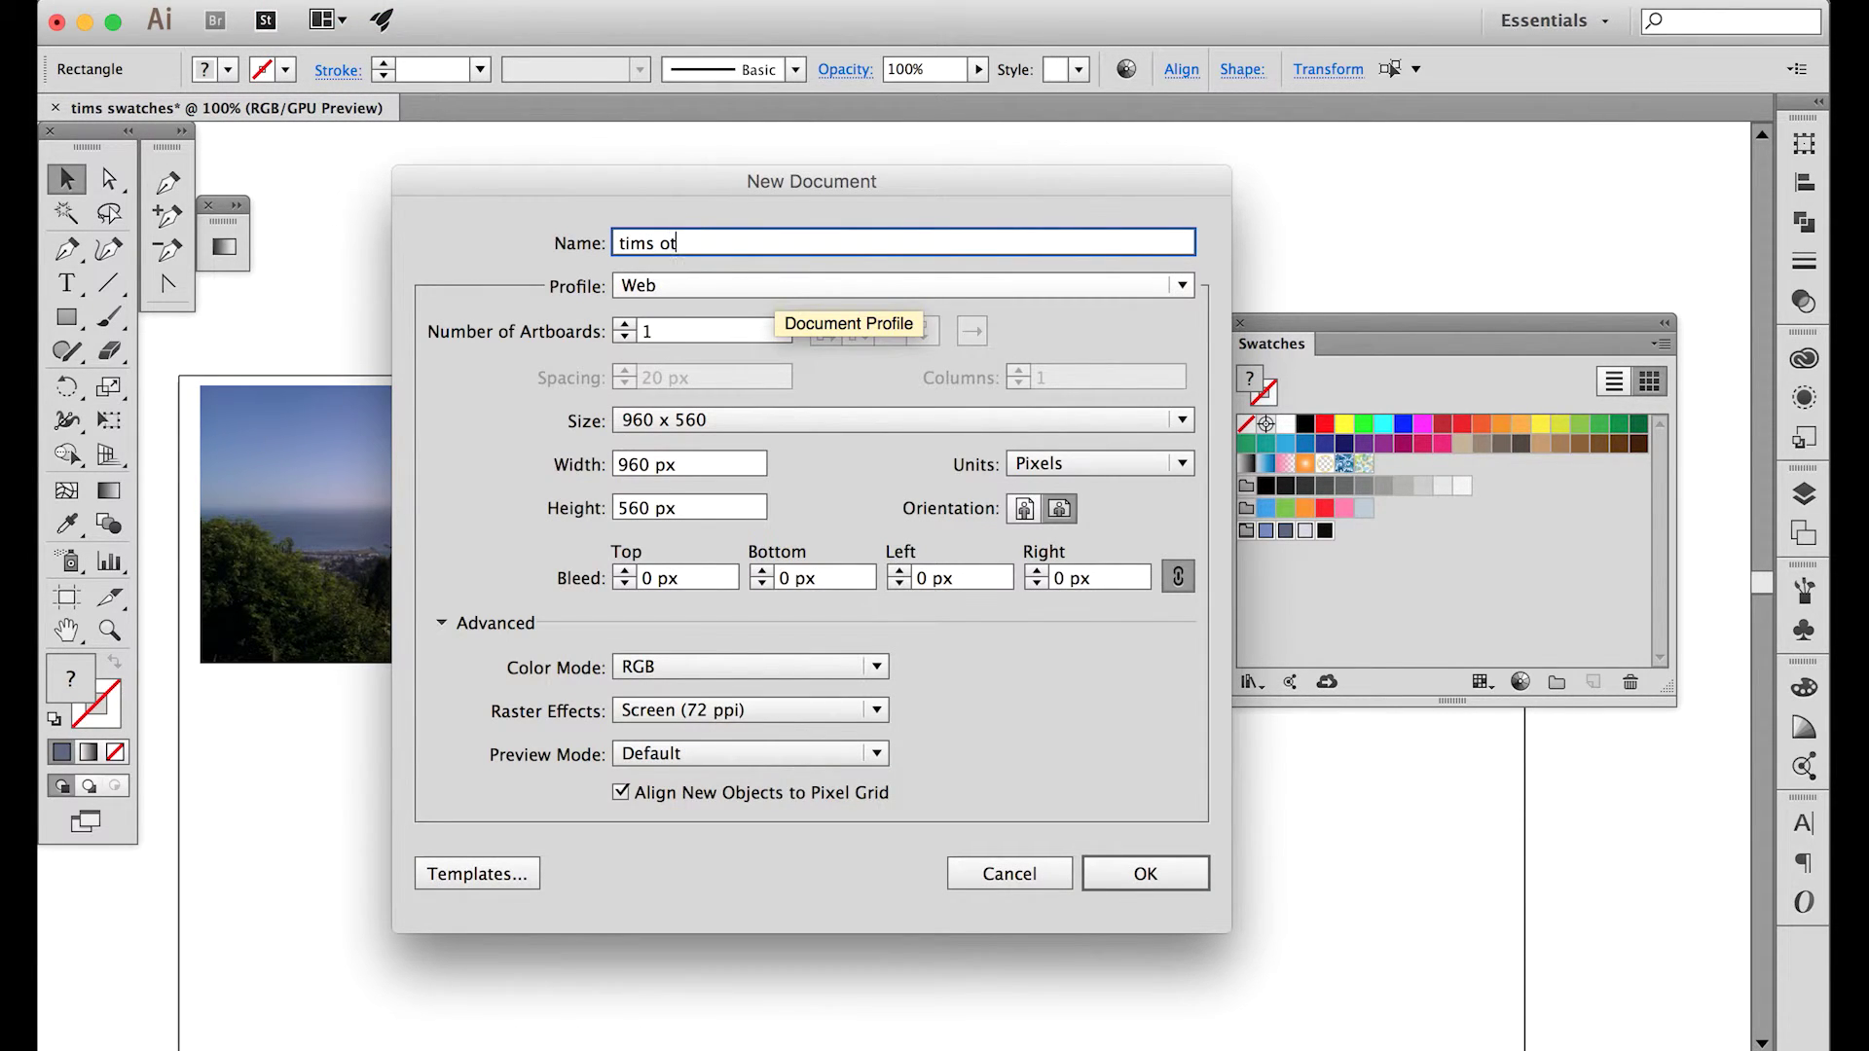
text(her swatches)
key(Return)
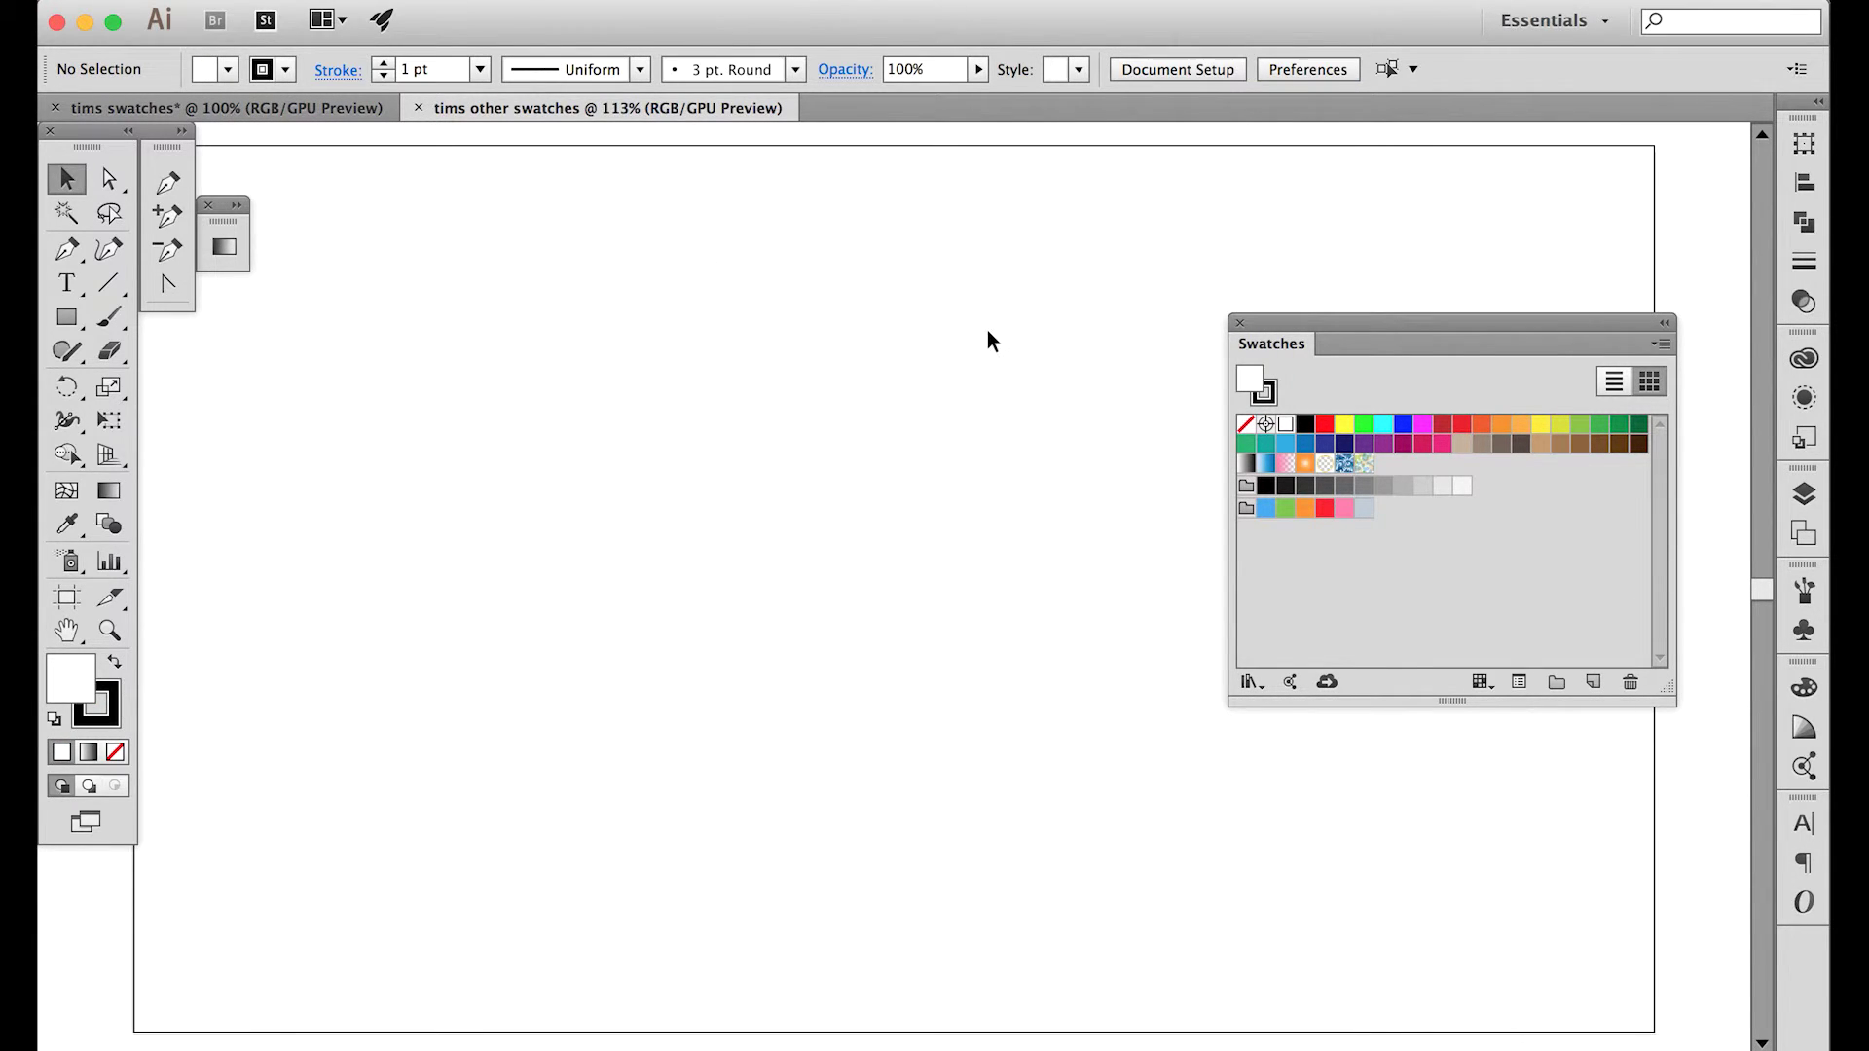
click(314, 115)
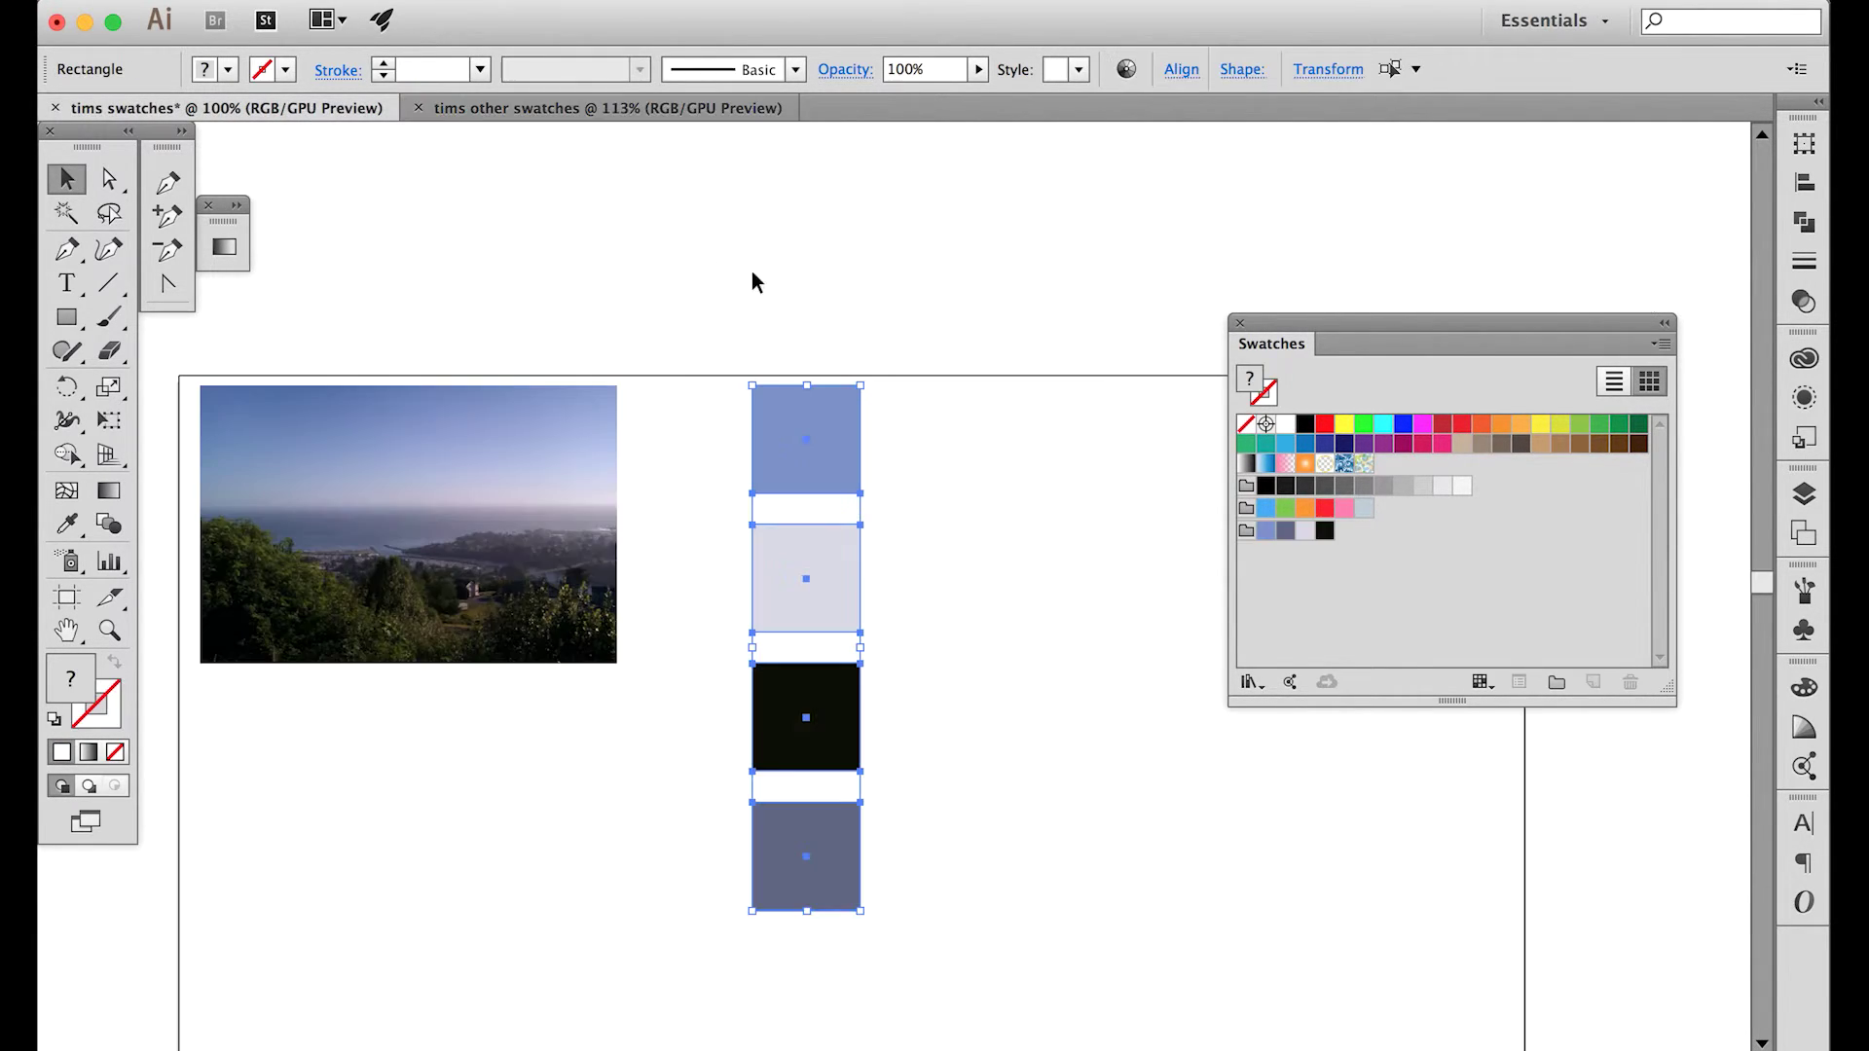
click(683, 114)
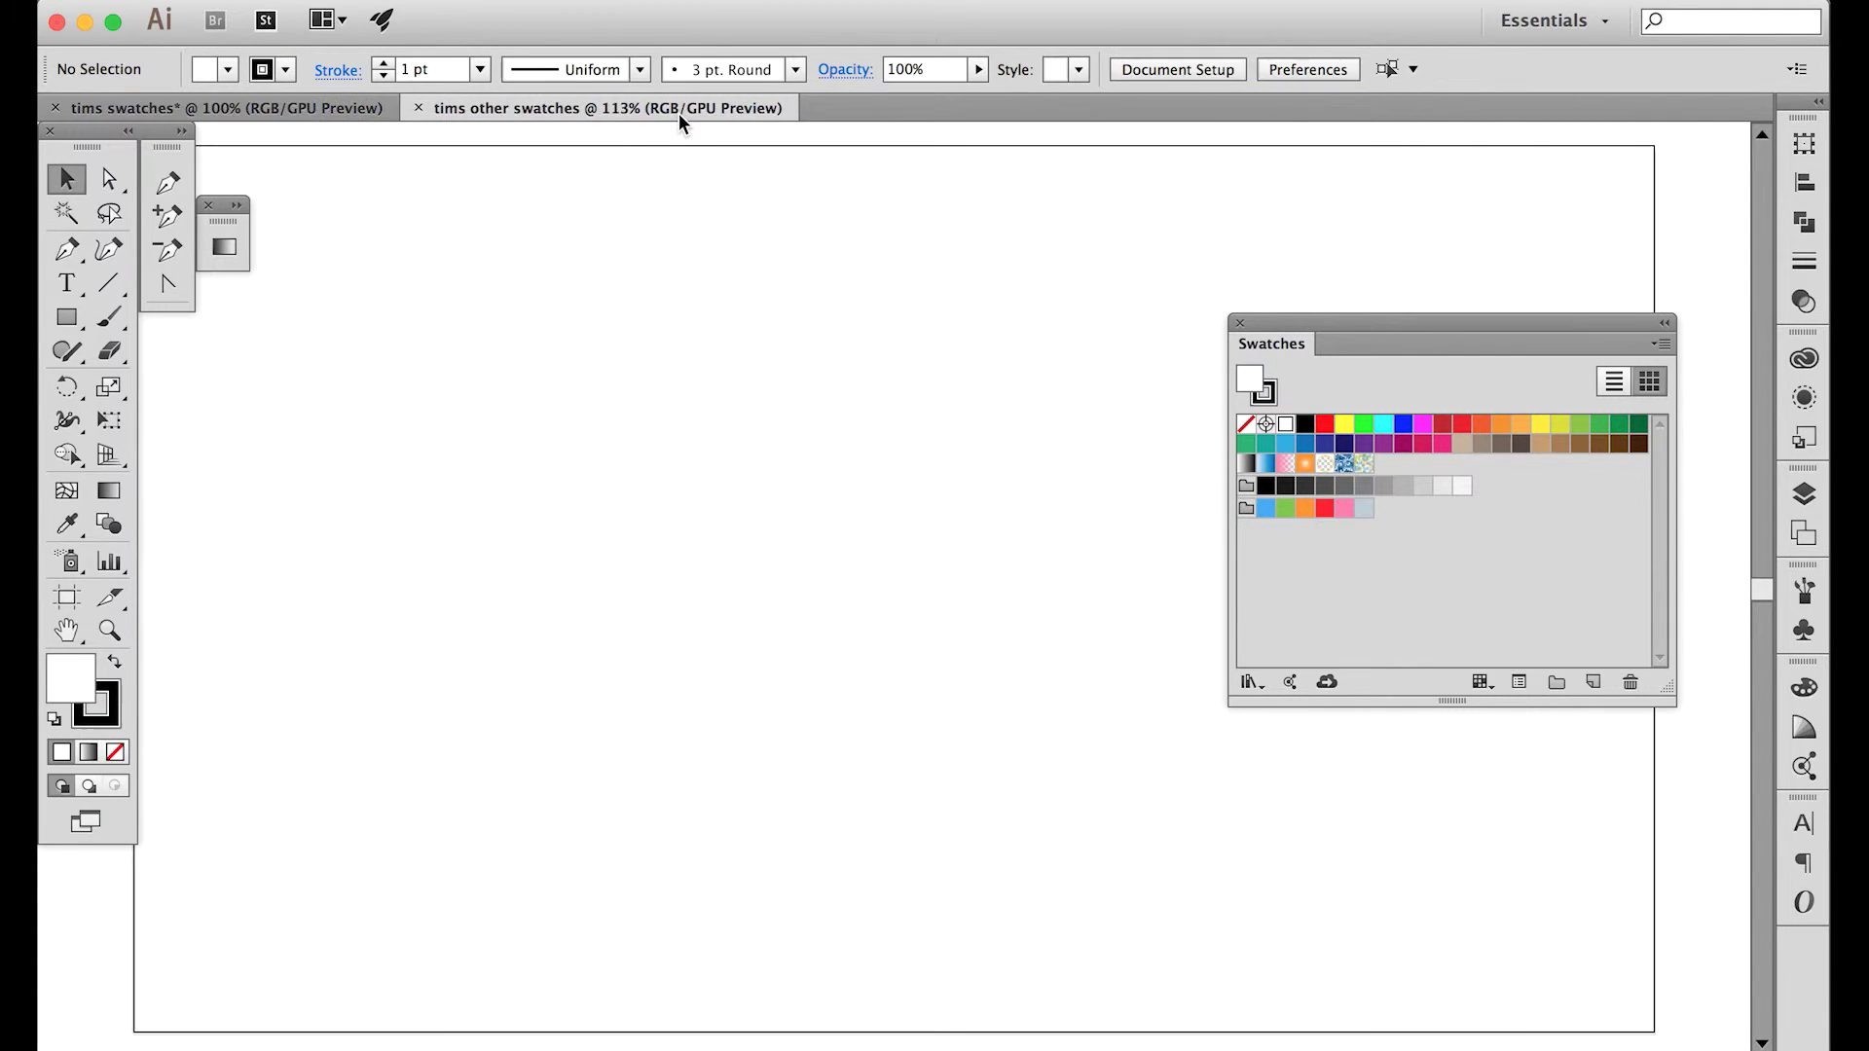
click(289, 114)
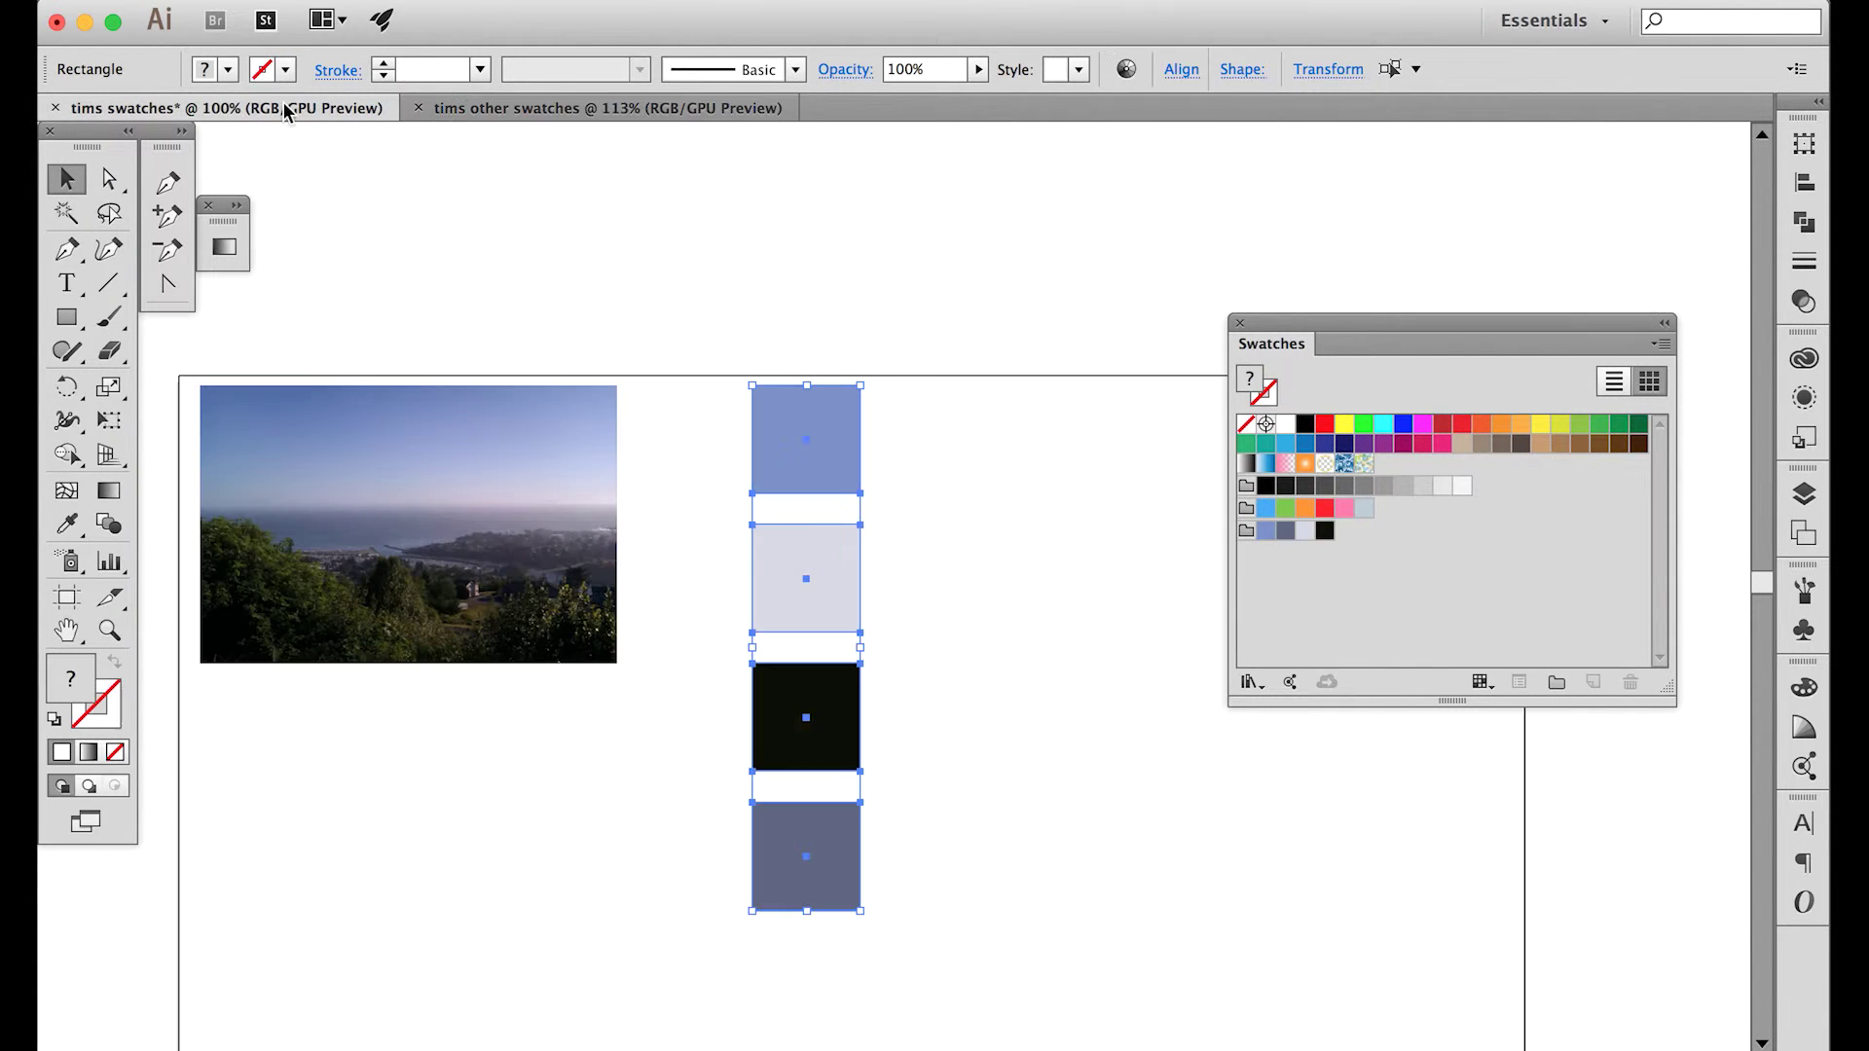
- Save the swatches as library 'tims swatches' in the Swatches folder
click(1249, 683)
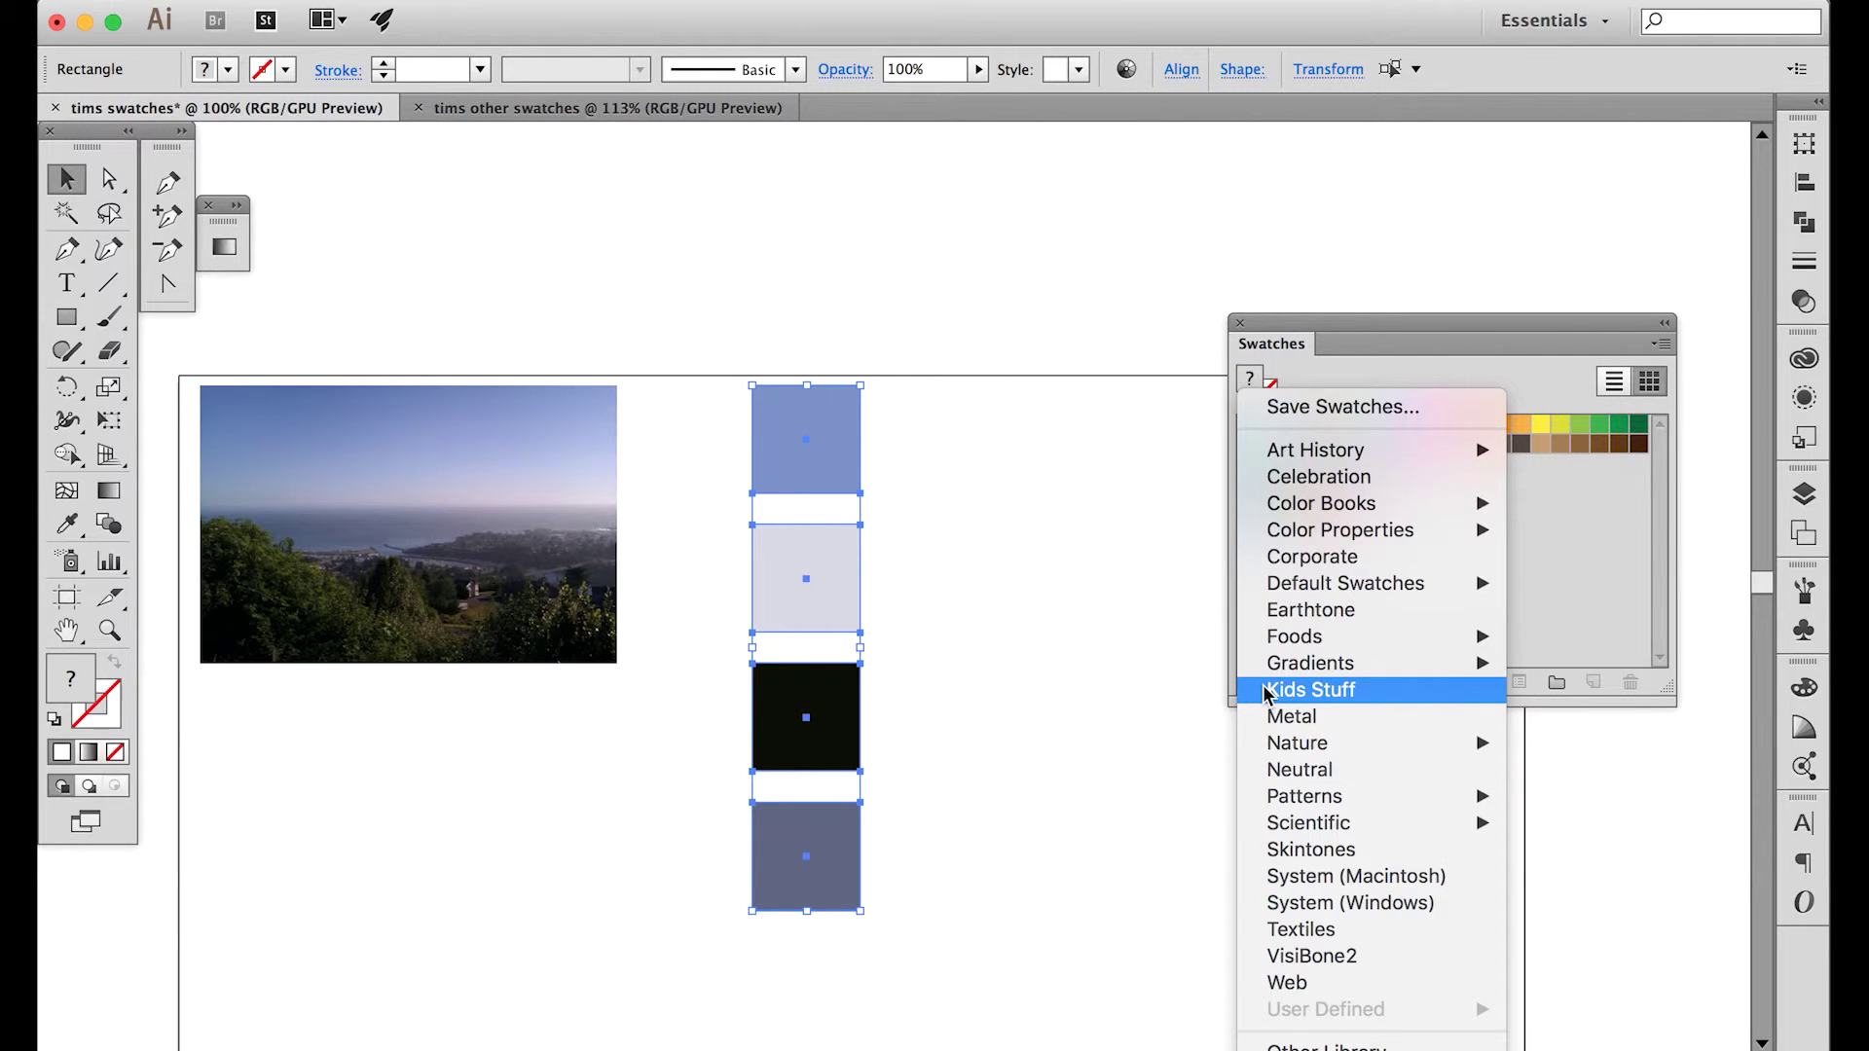
click(1339, 407)
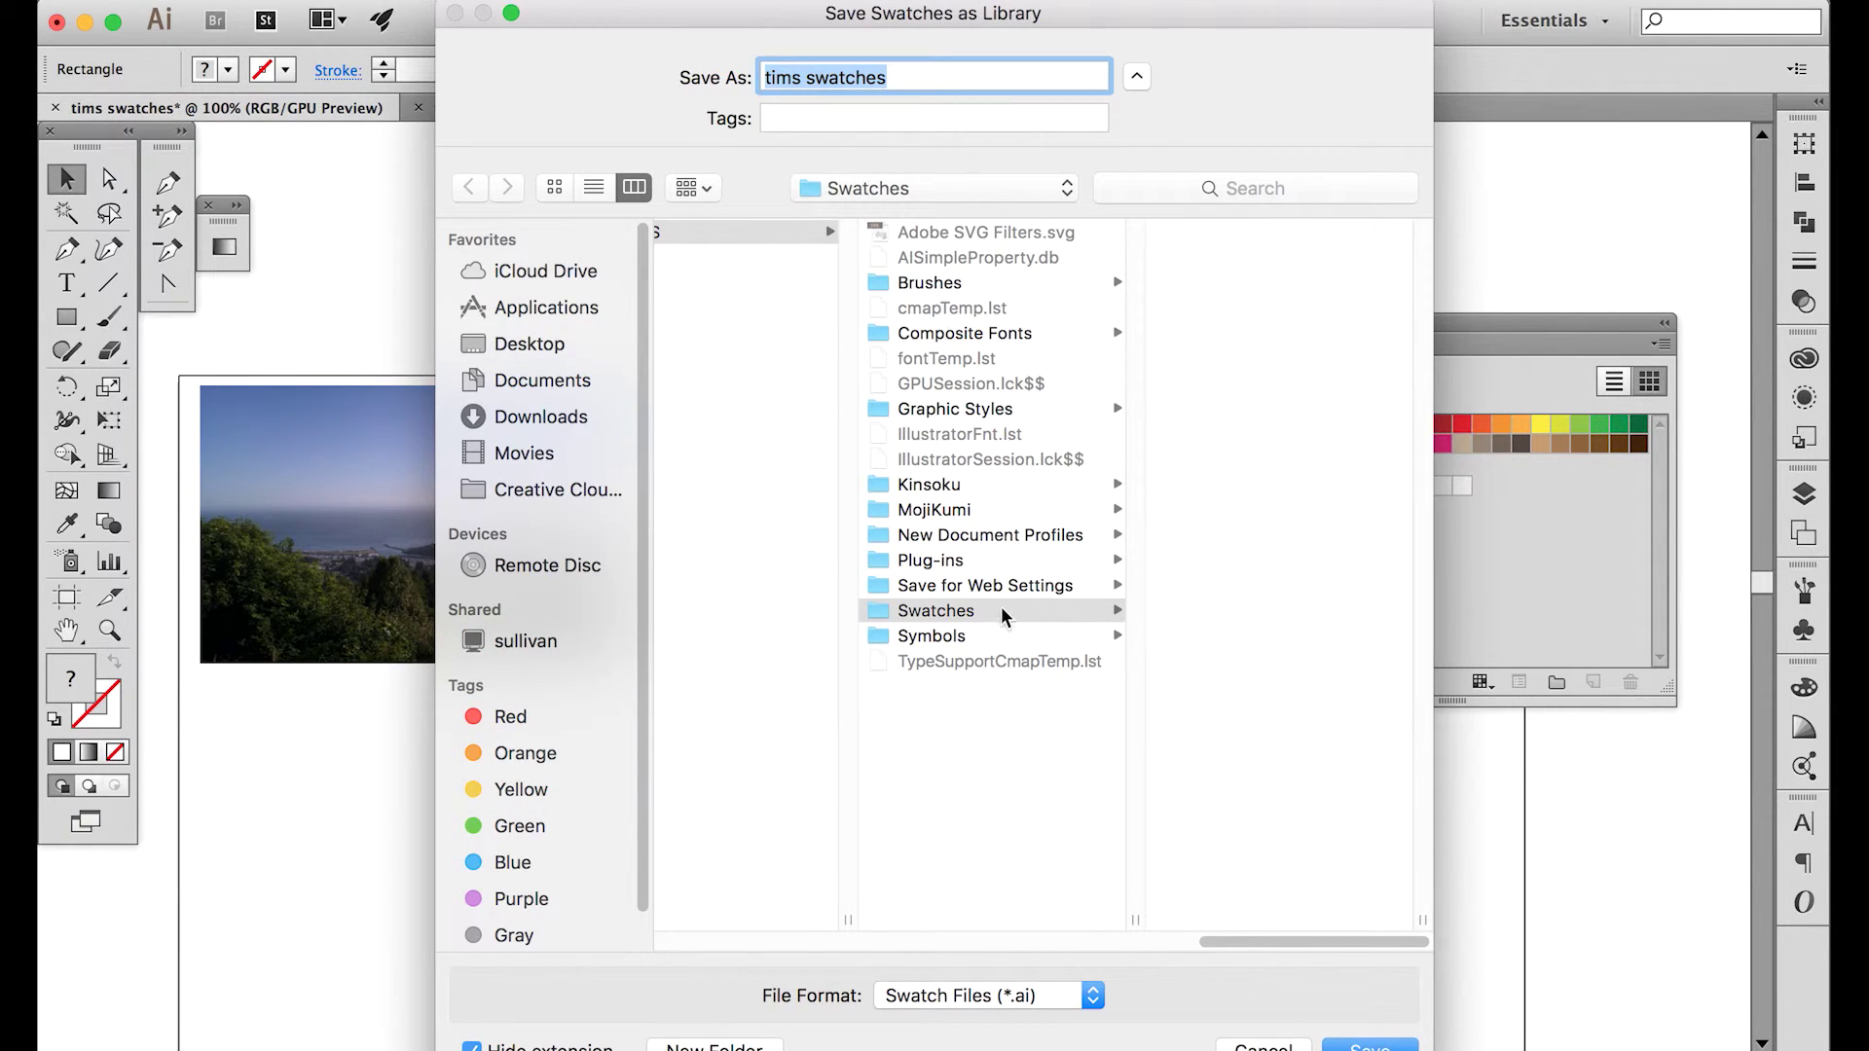
click(1001, 610)
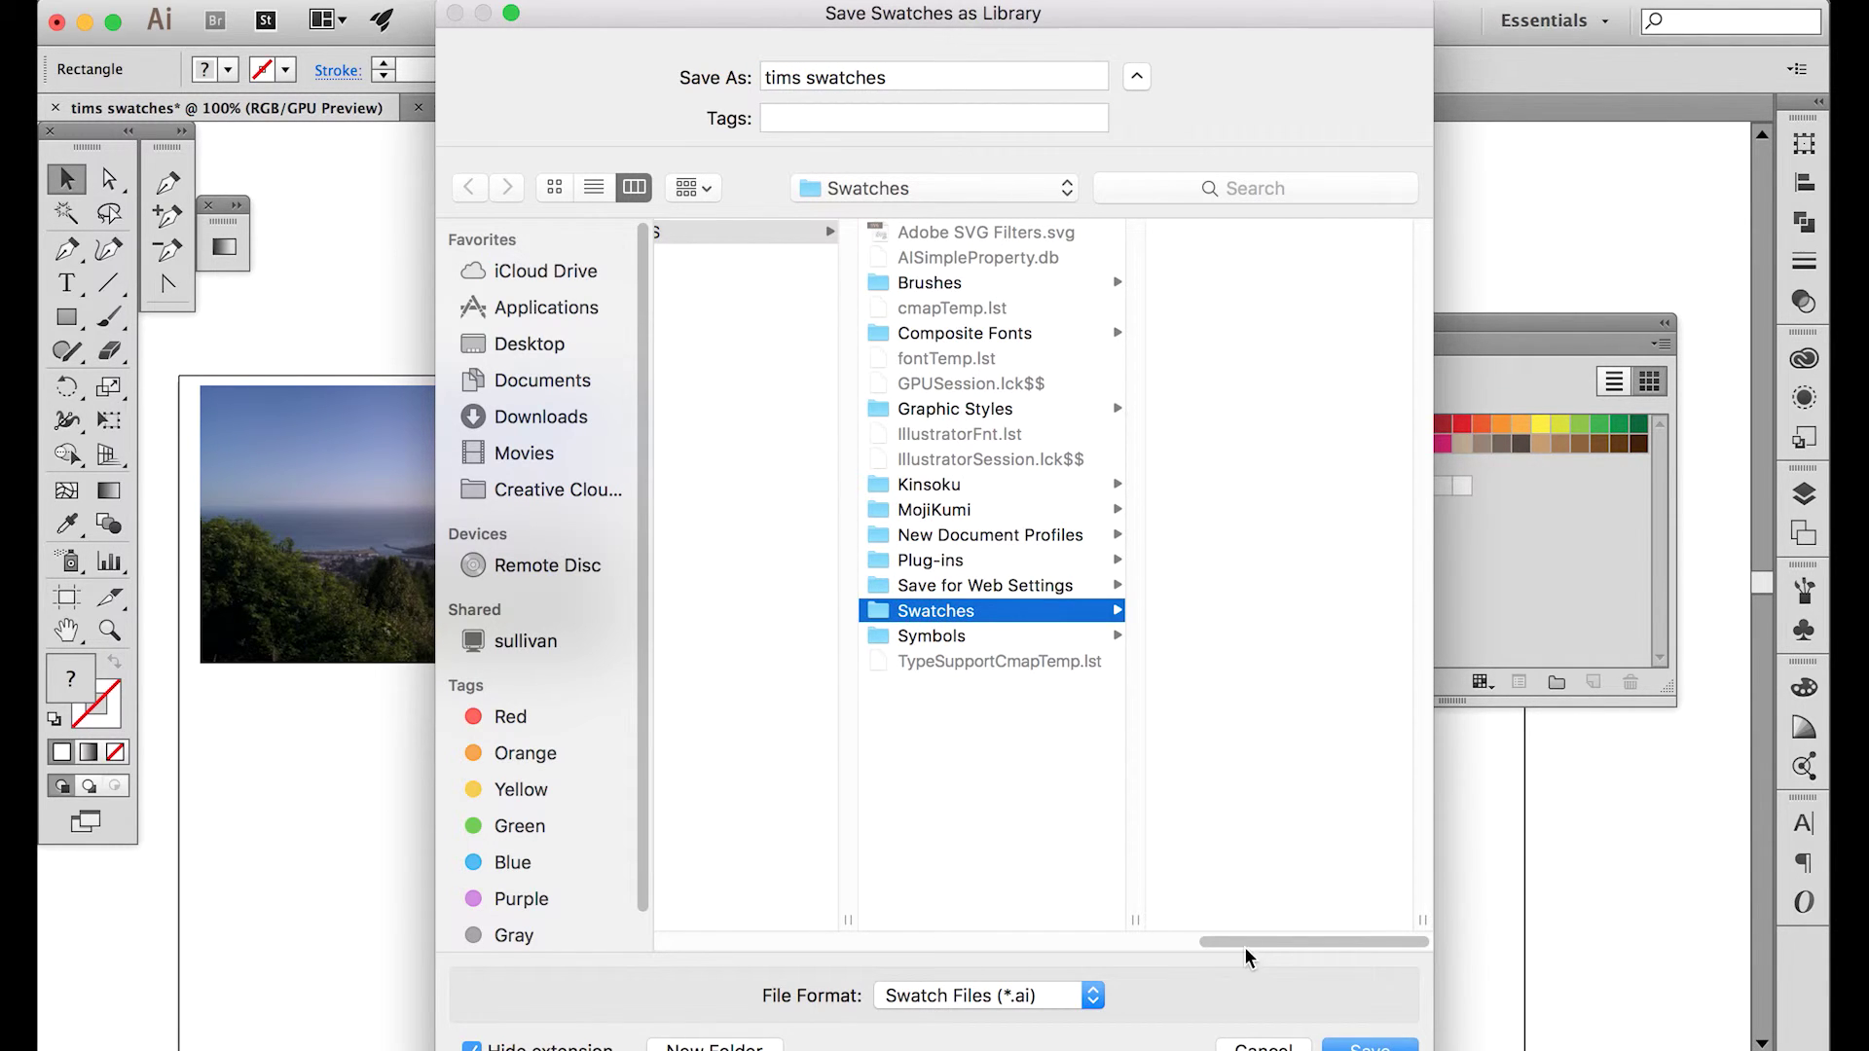
drag(1246, 949, 1297, 933)
click(1011, 70)
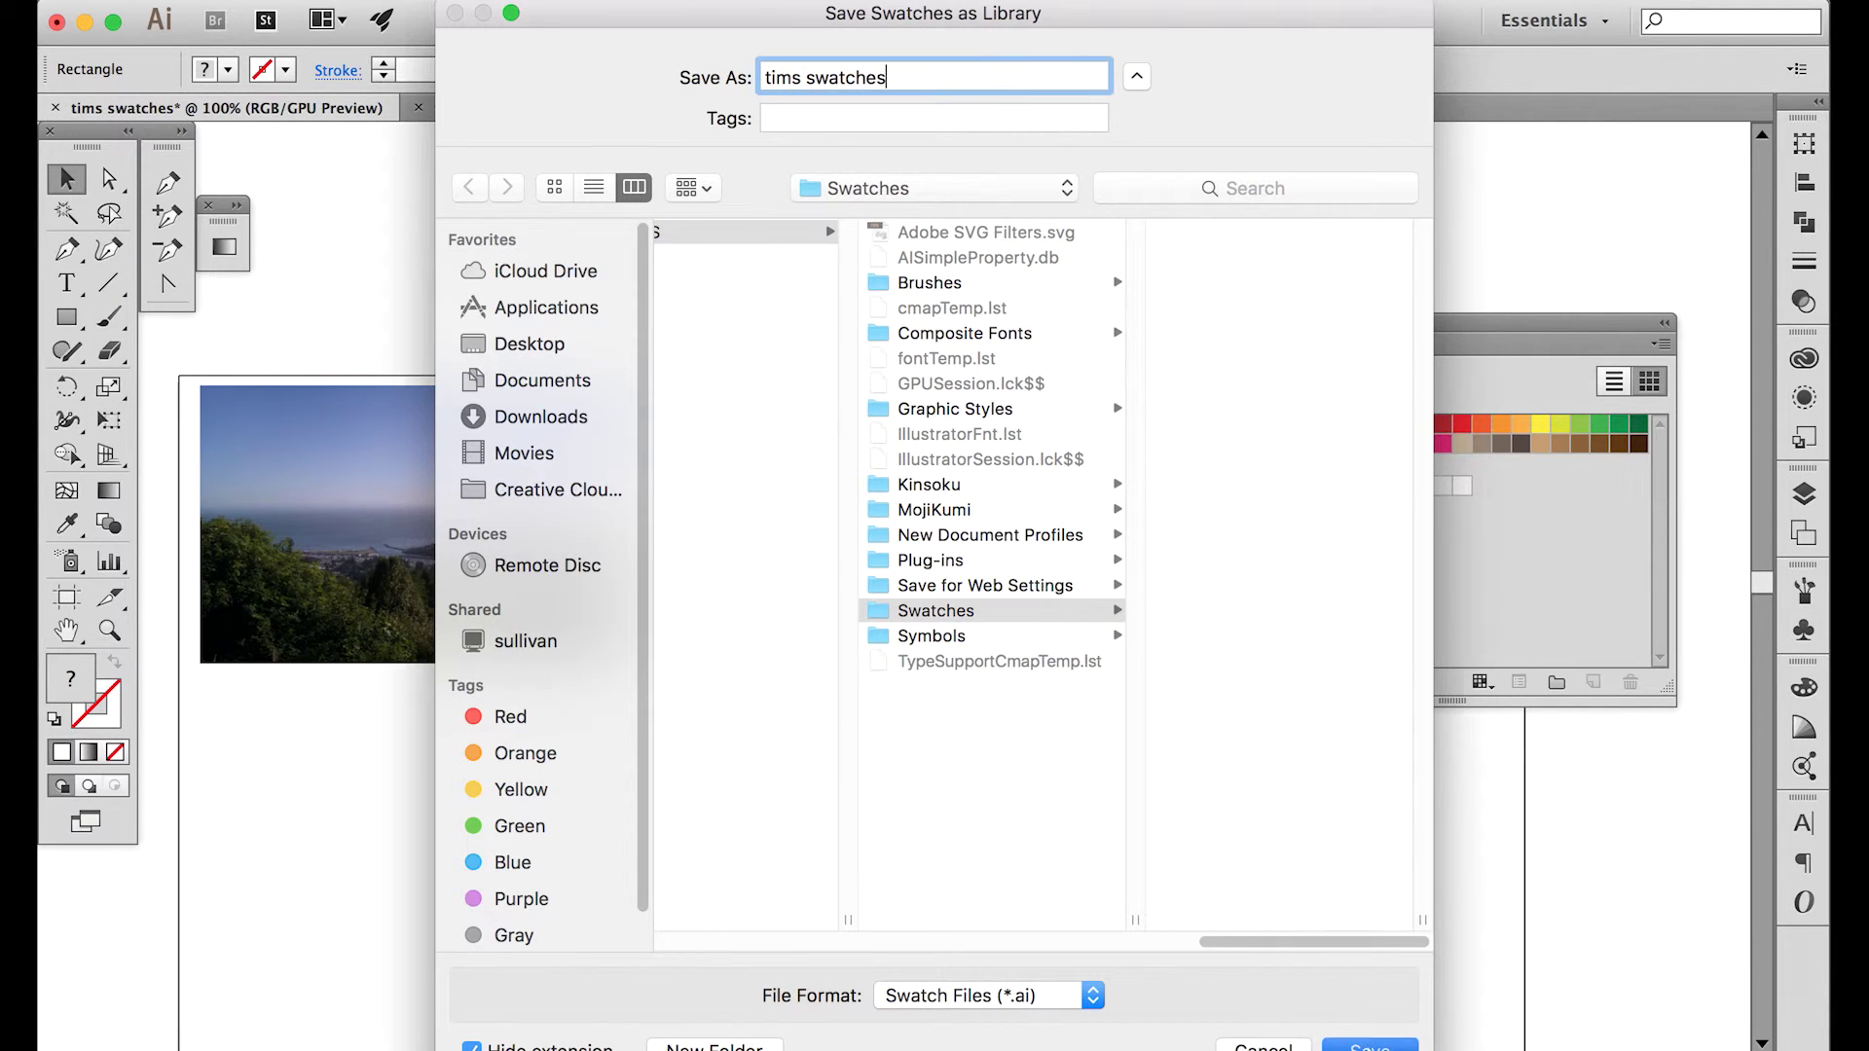
click(1370, 1046)
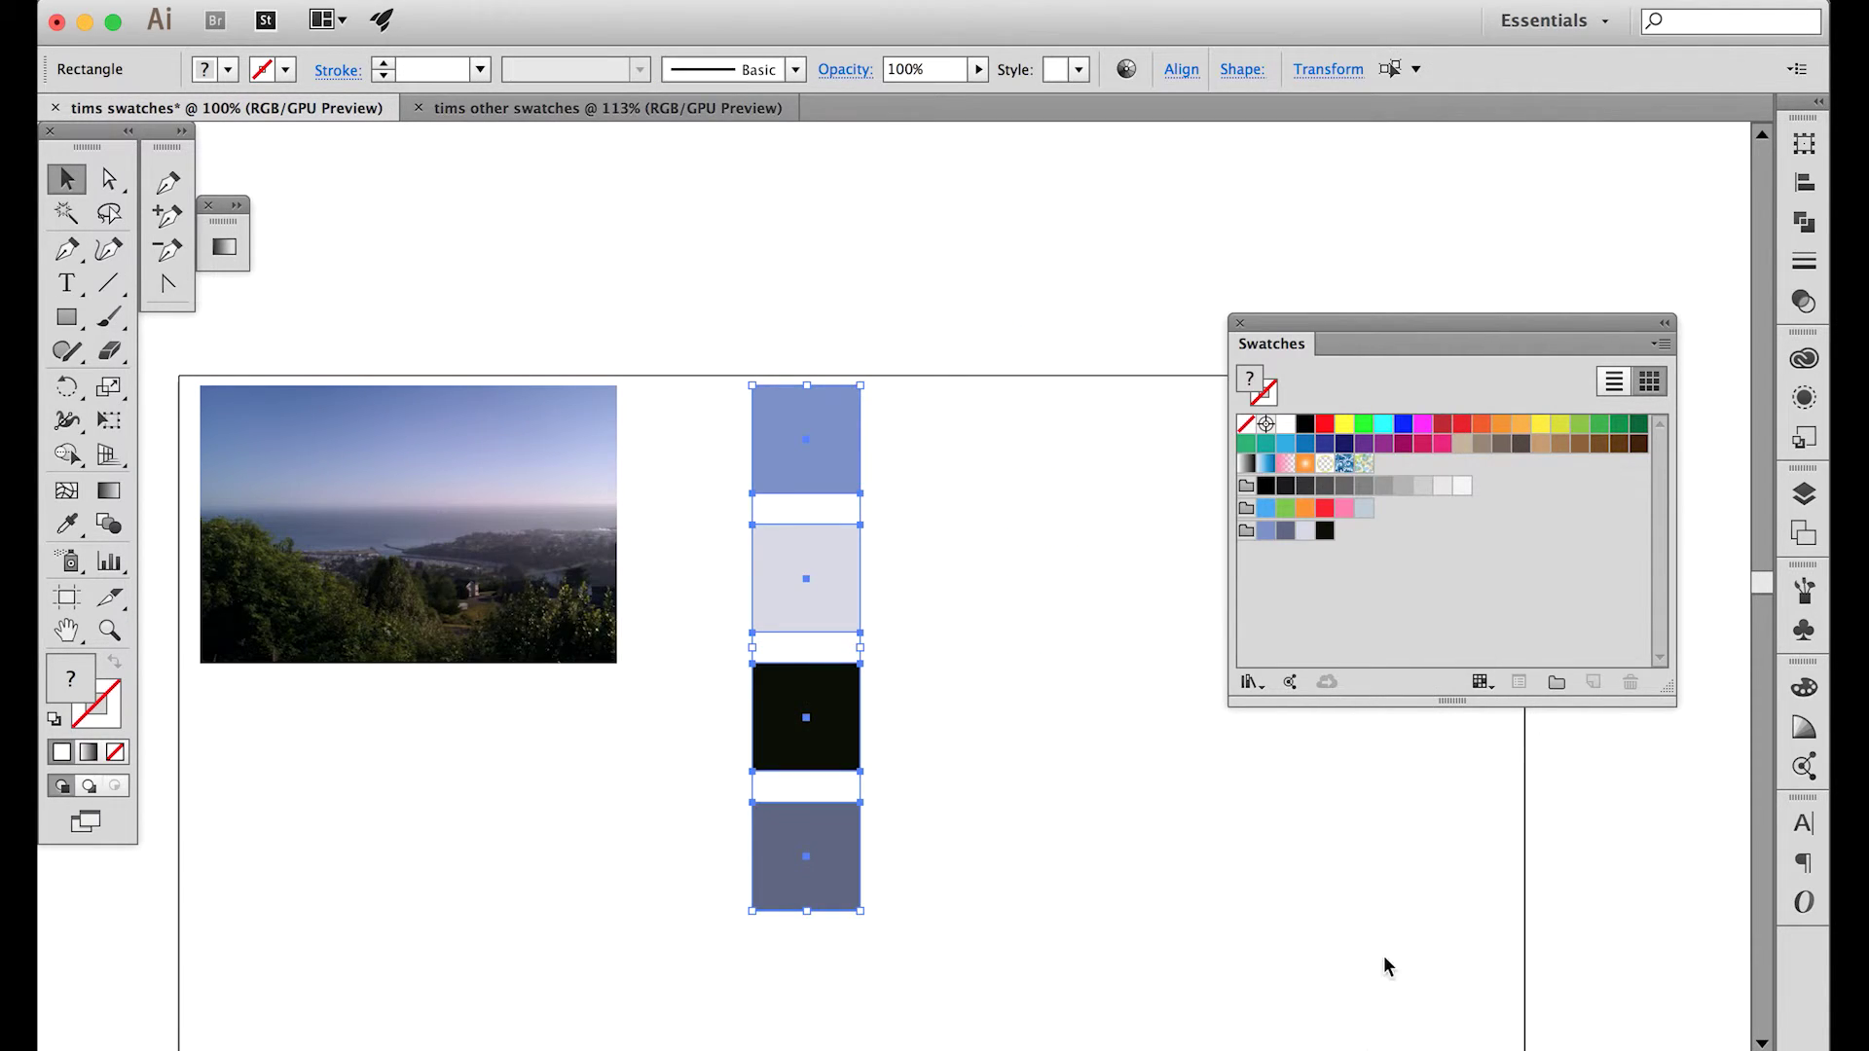
click(598, 109)
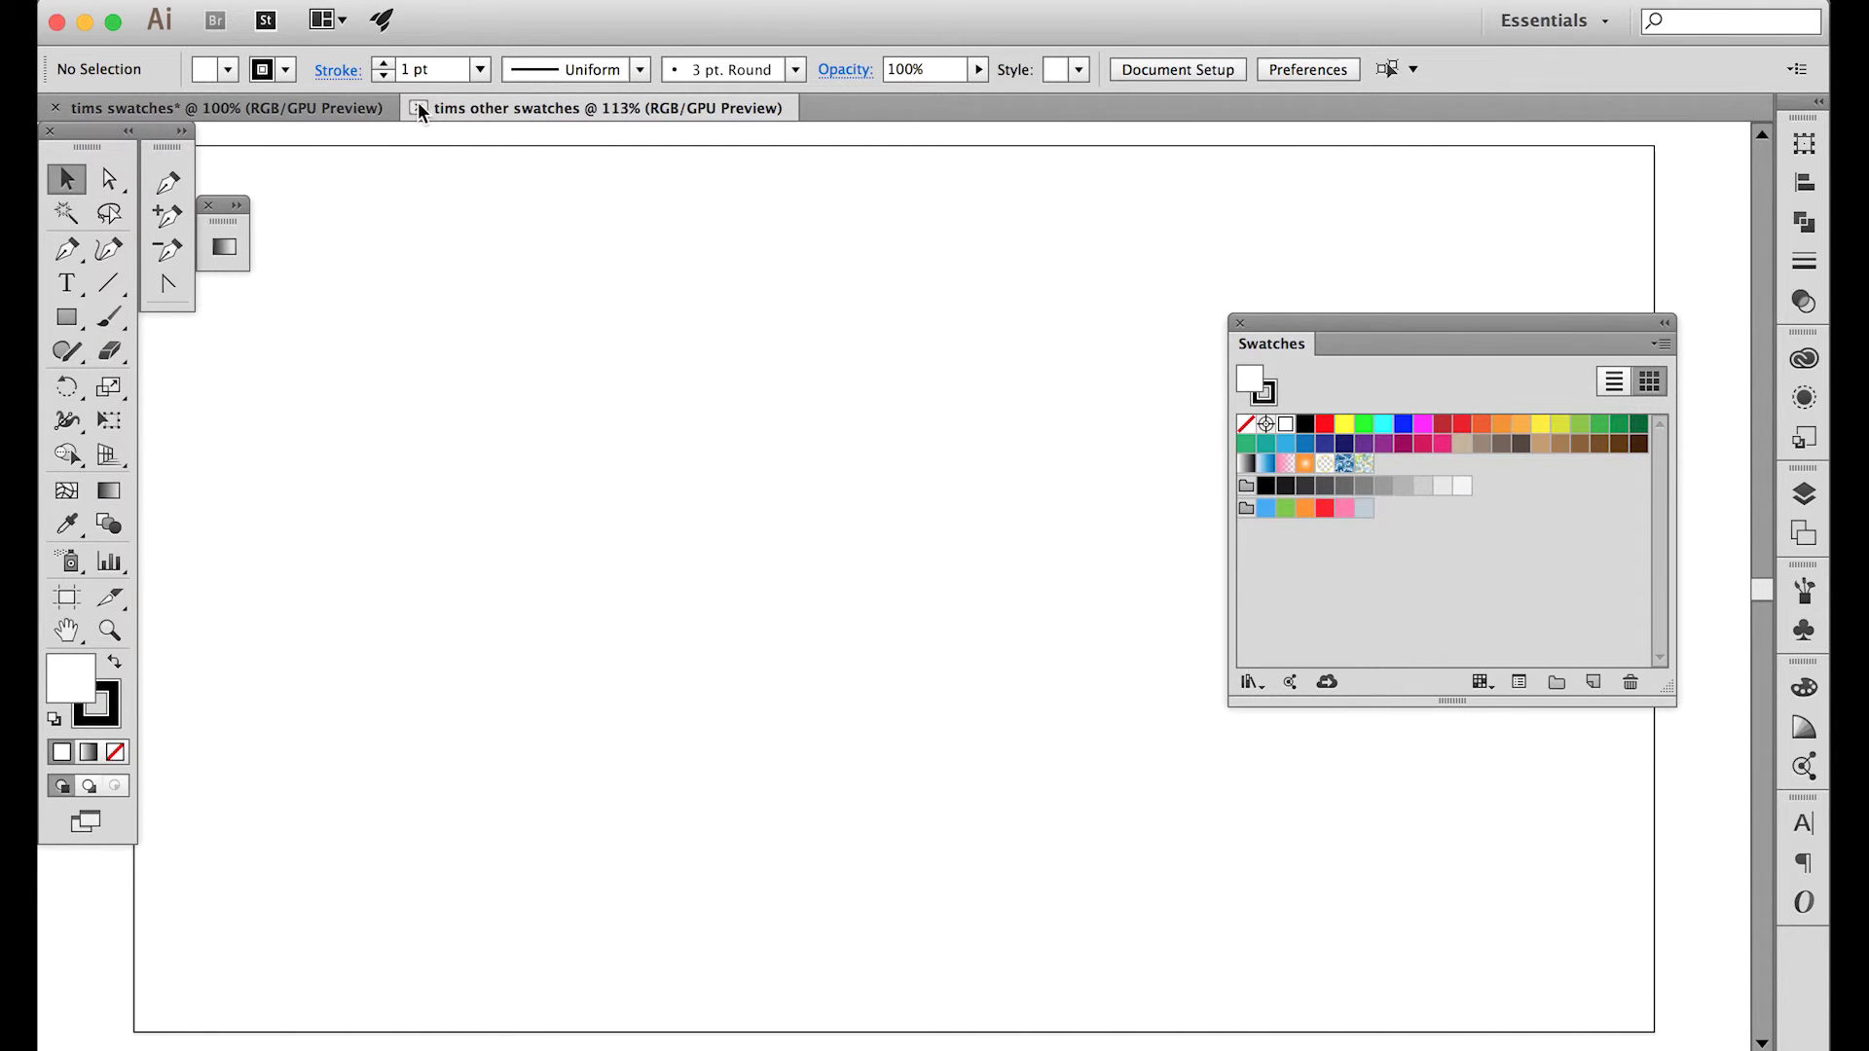
- Load the User Defined 'tims swatches' library, enlarge it to check its groups, then close it
click(297, 0)
click(297, 13)
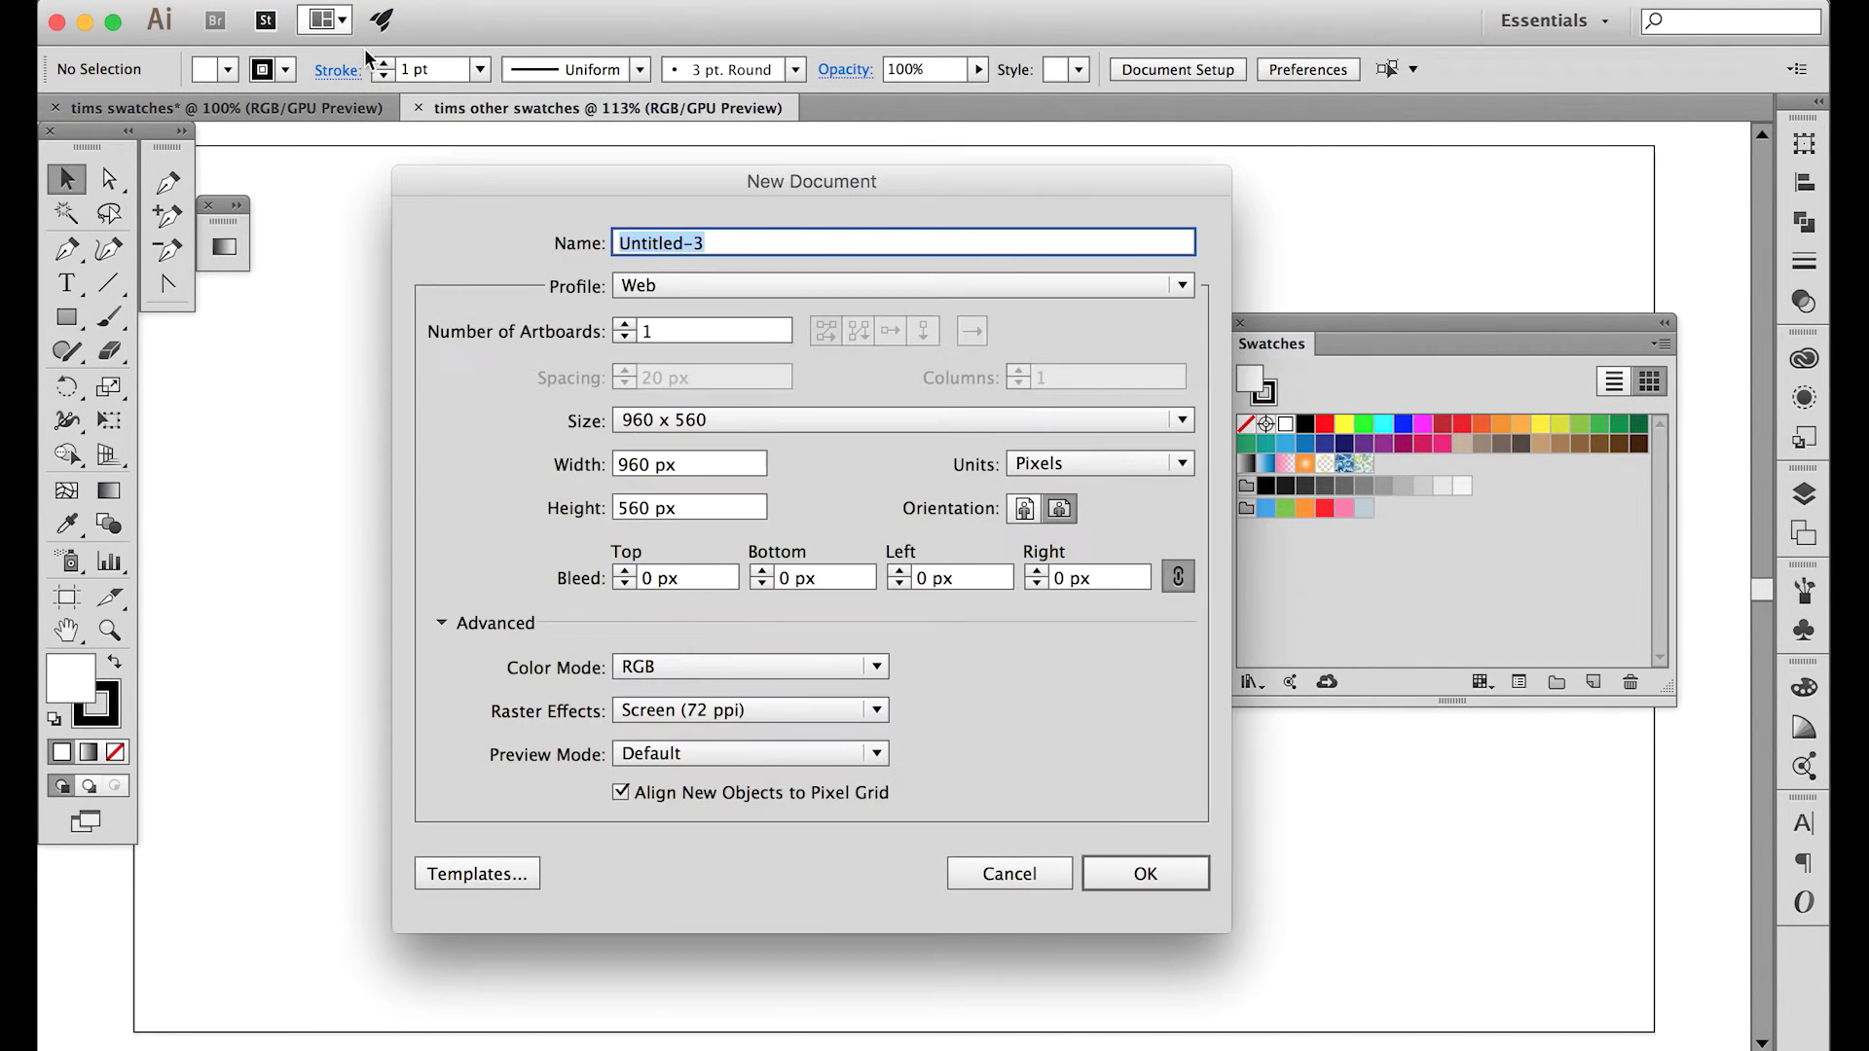
click(1010, 876)
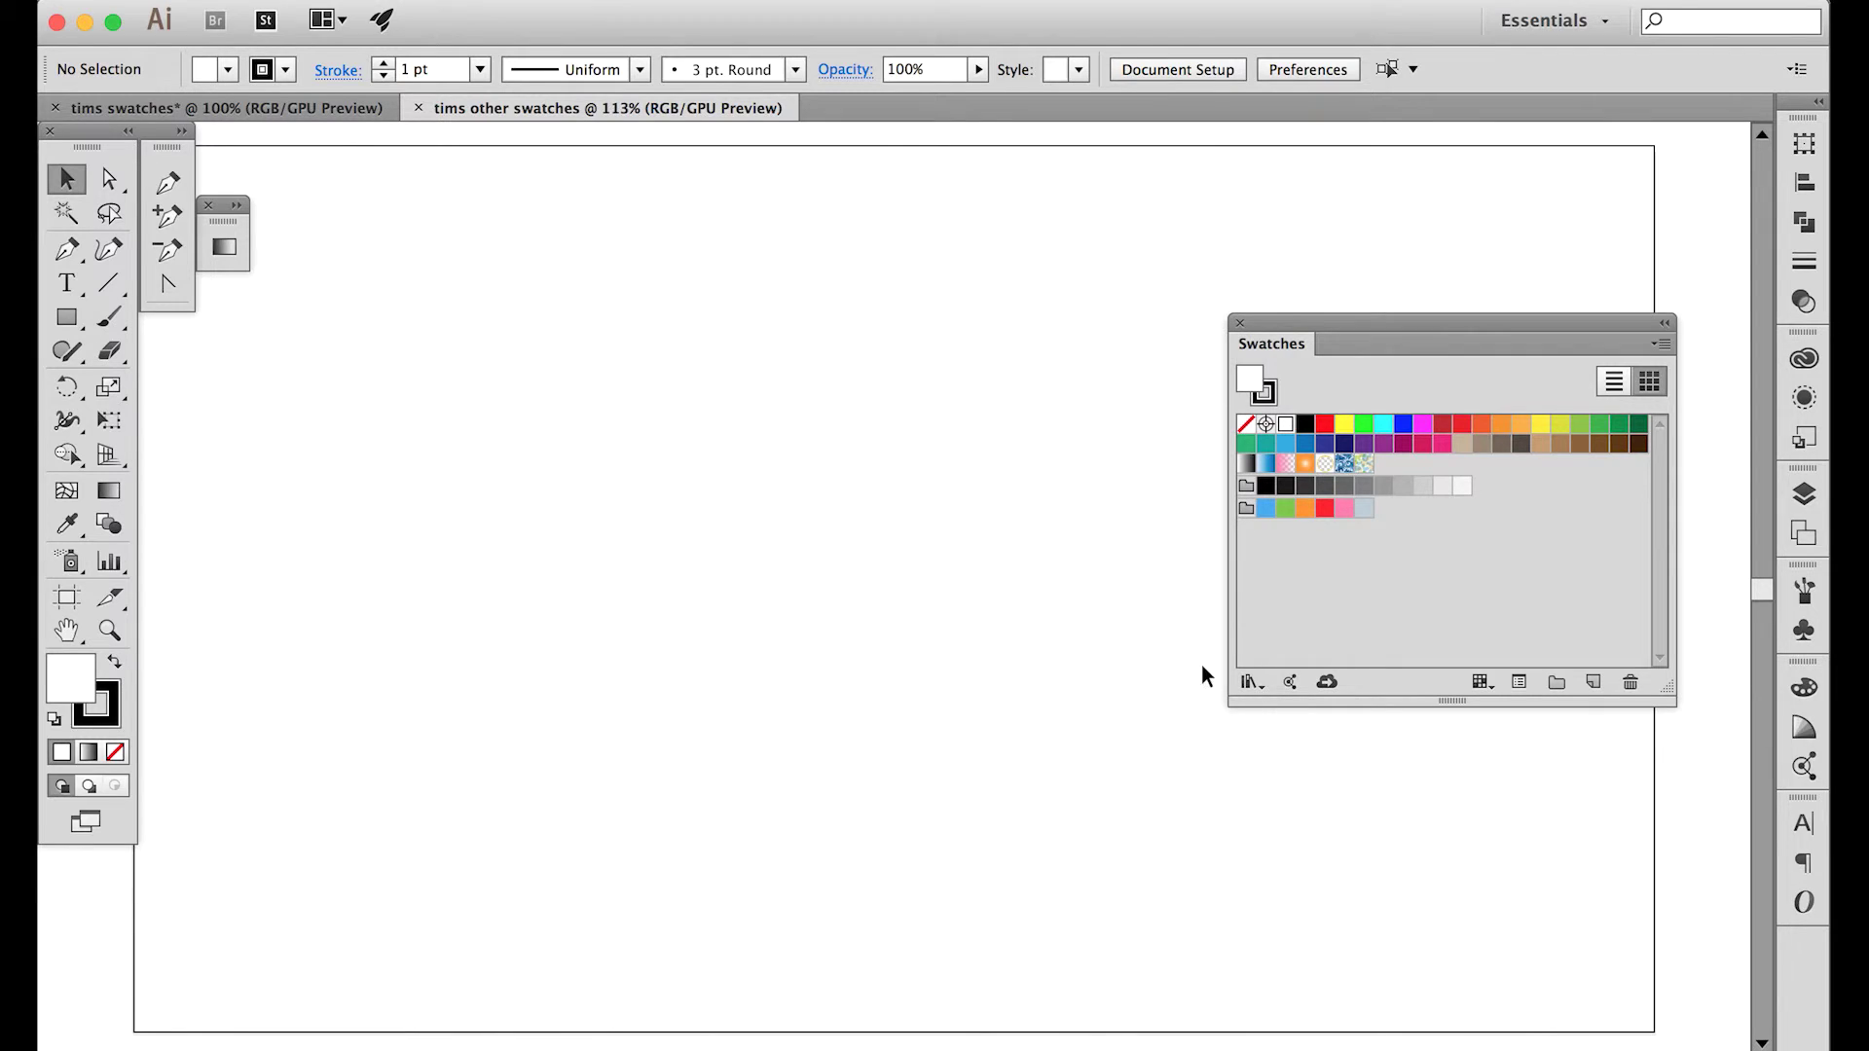
click(1249, 683)
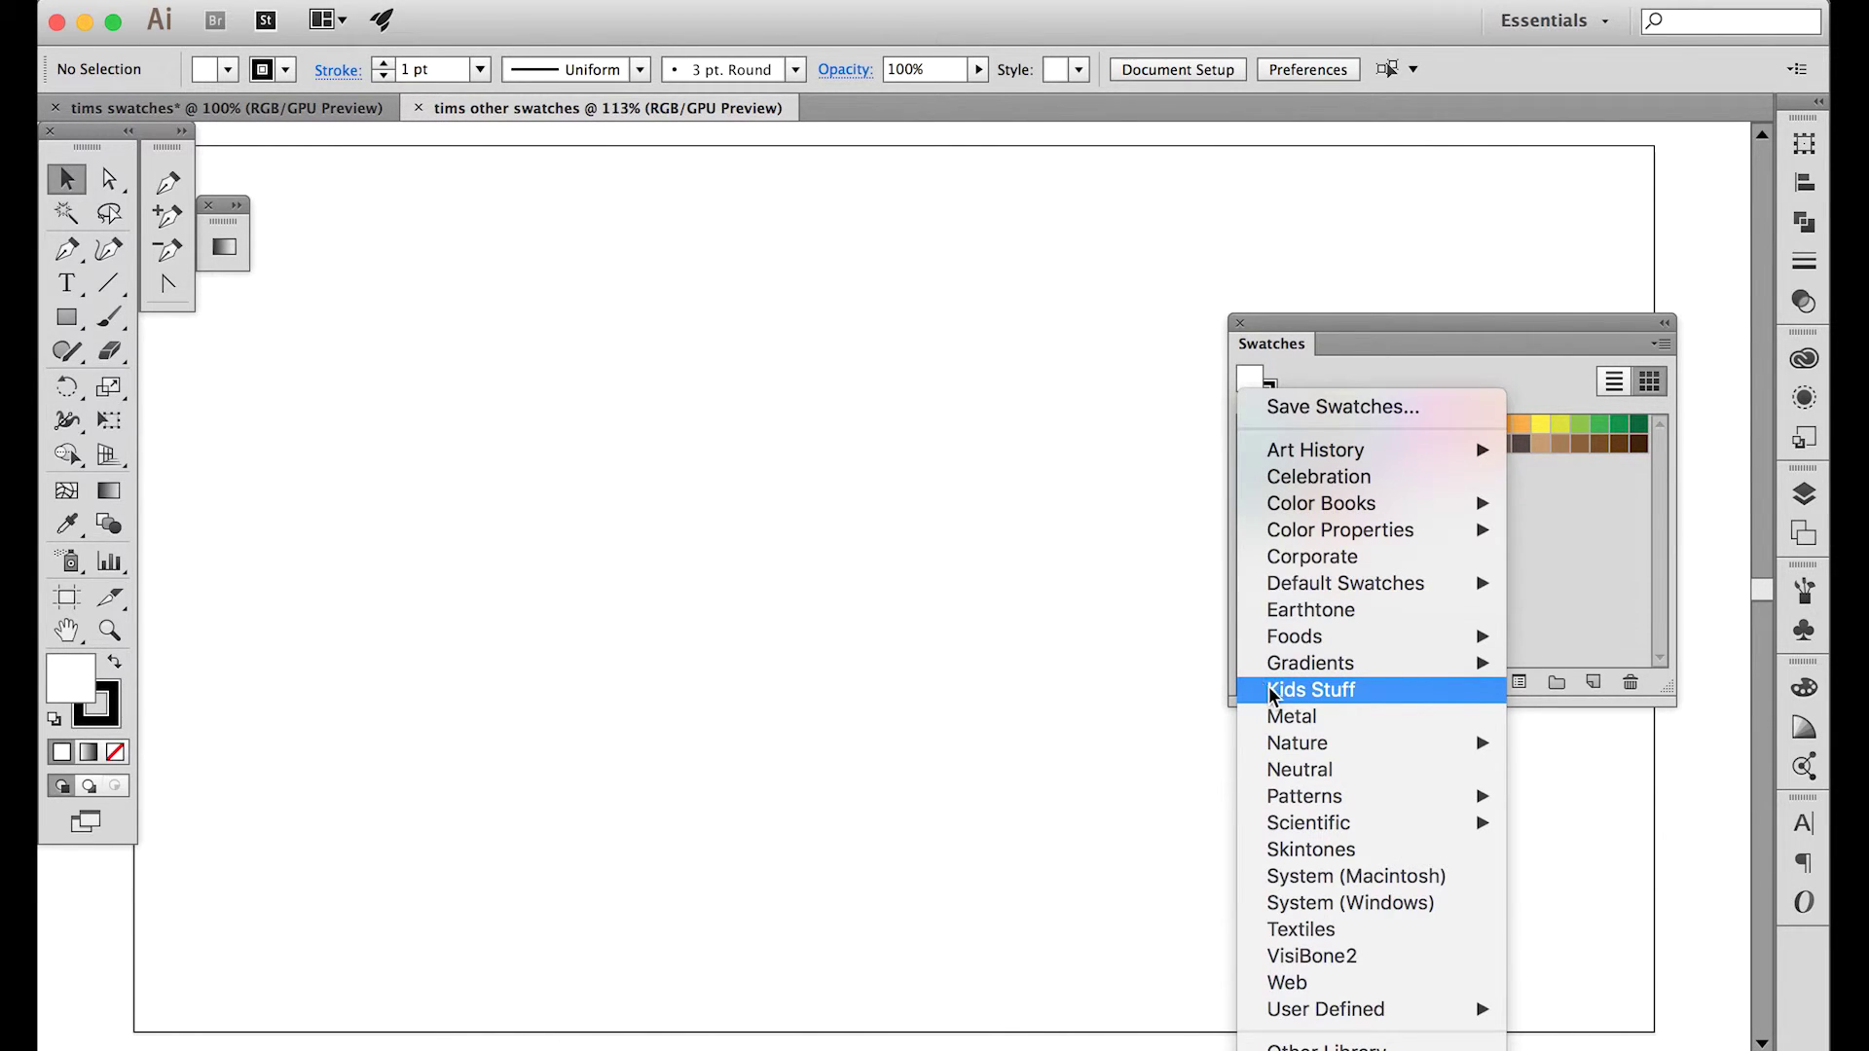
mouse_move(1326, 455)
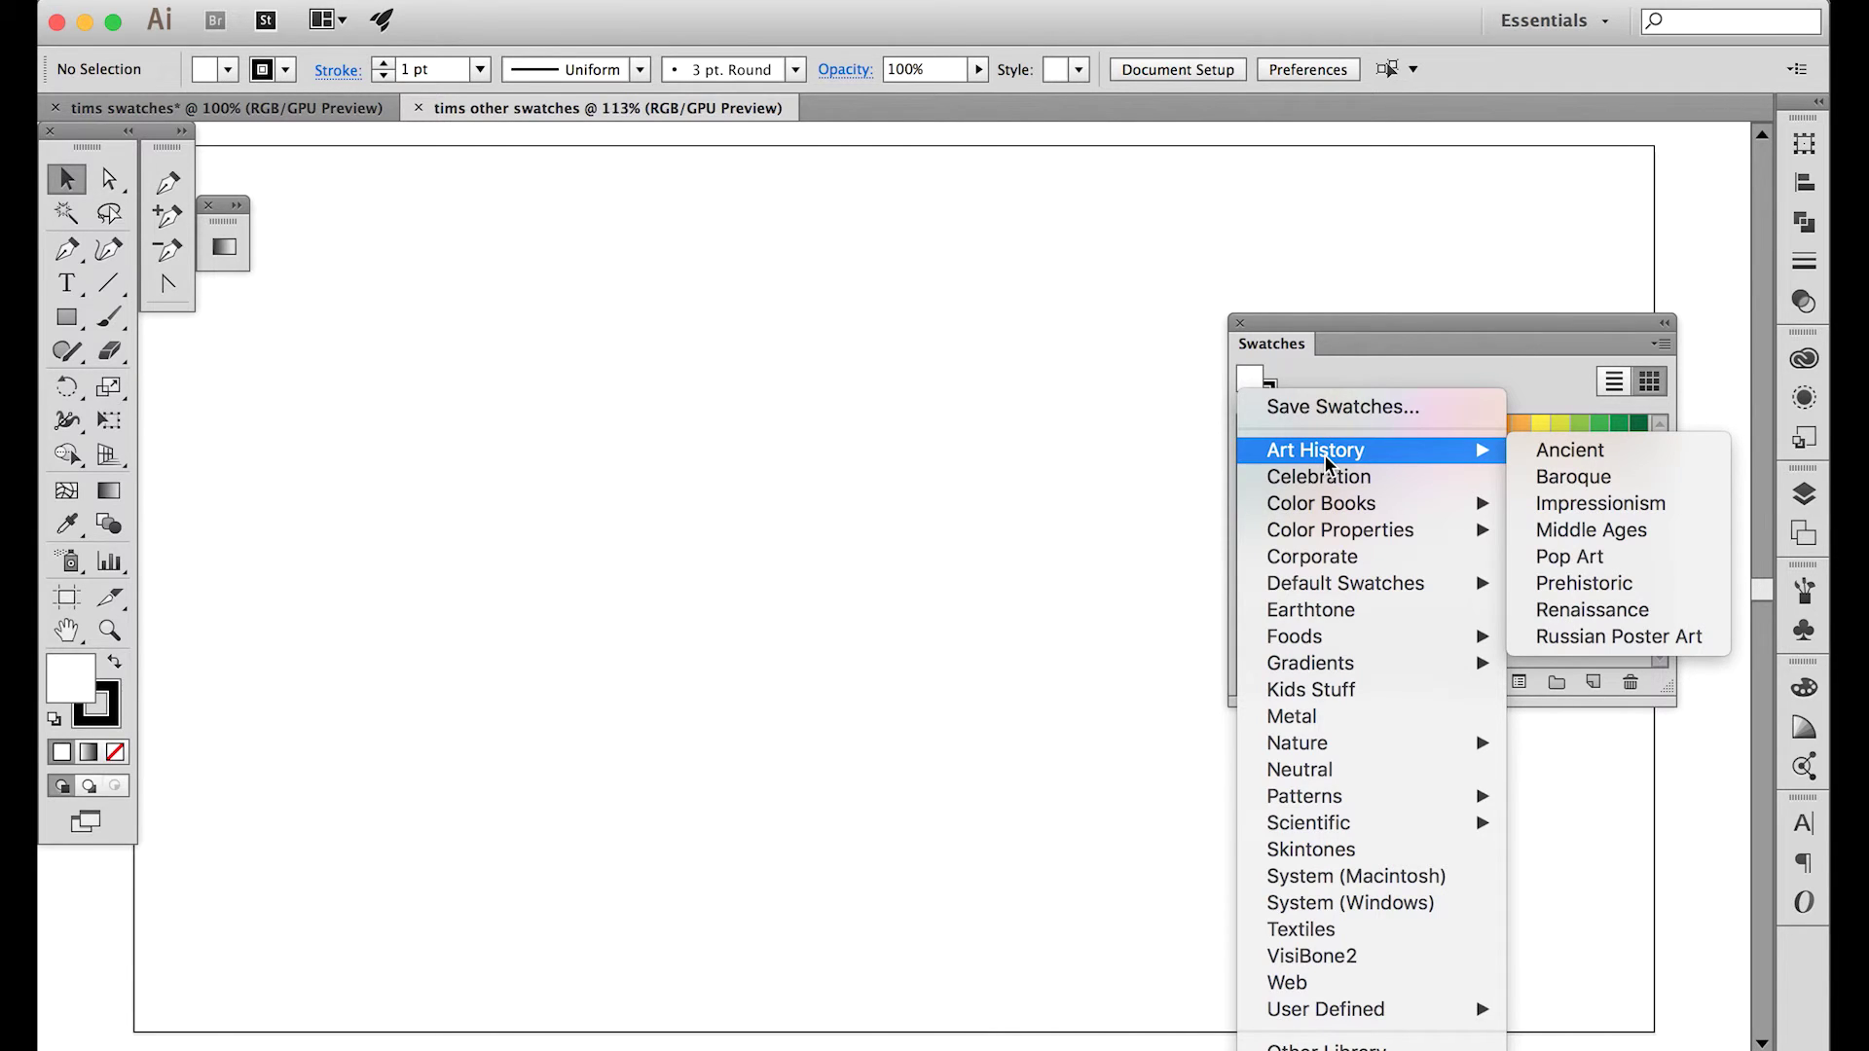
mouse_move(1416, 1010)
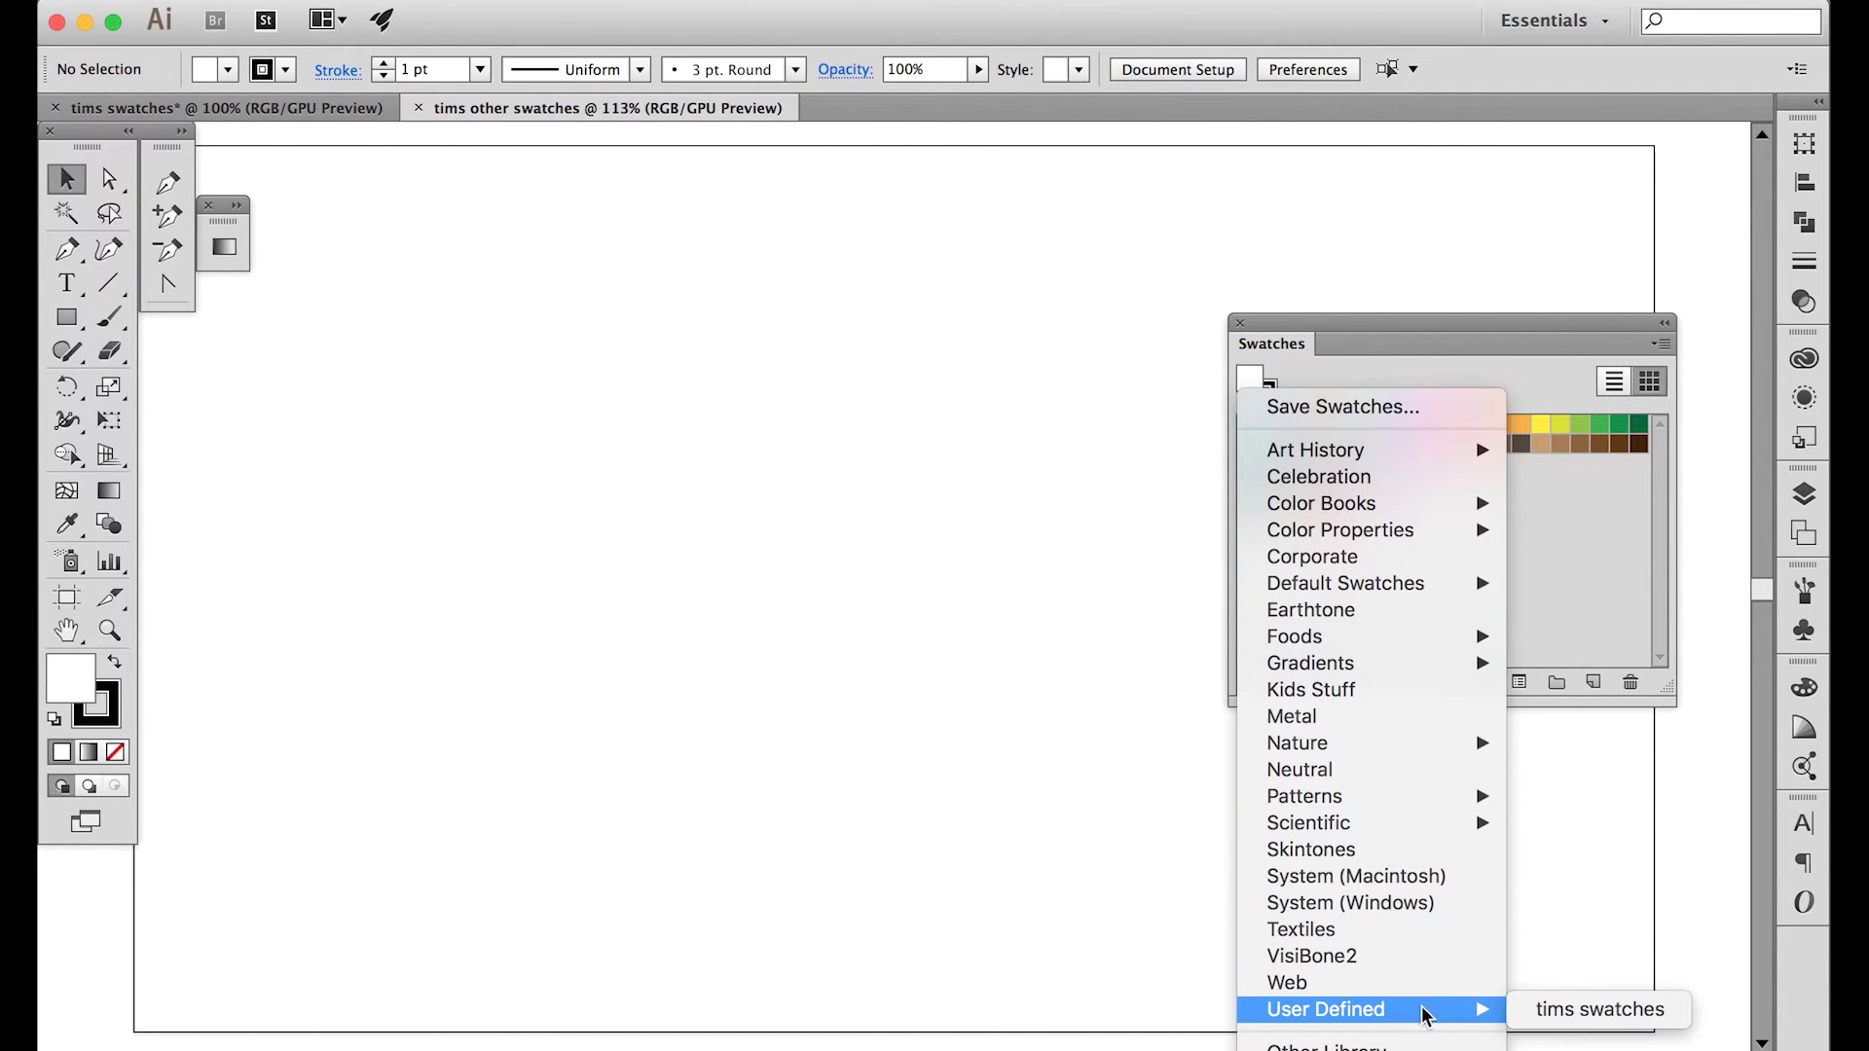
click(1567, 1009)
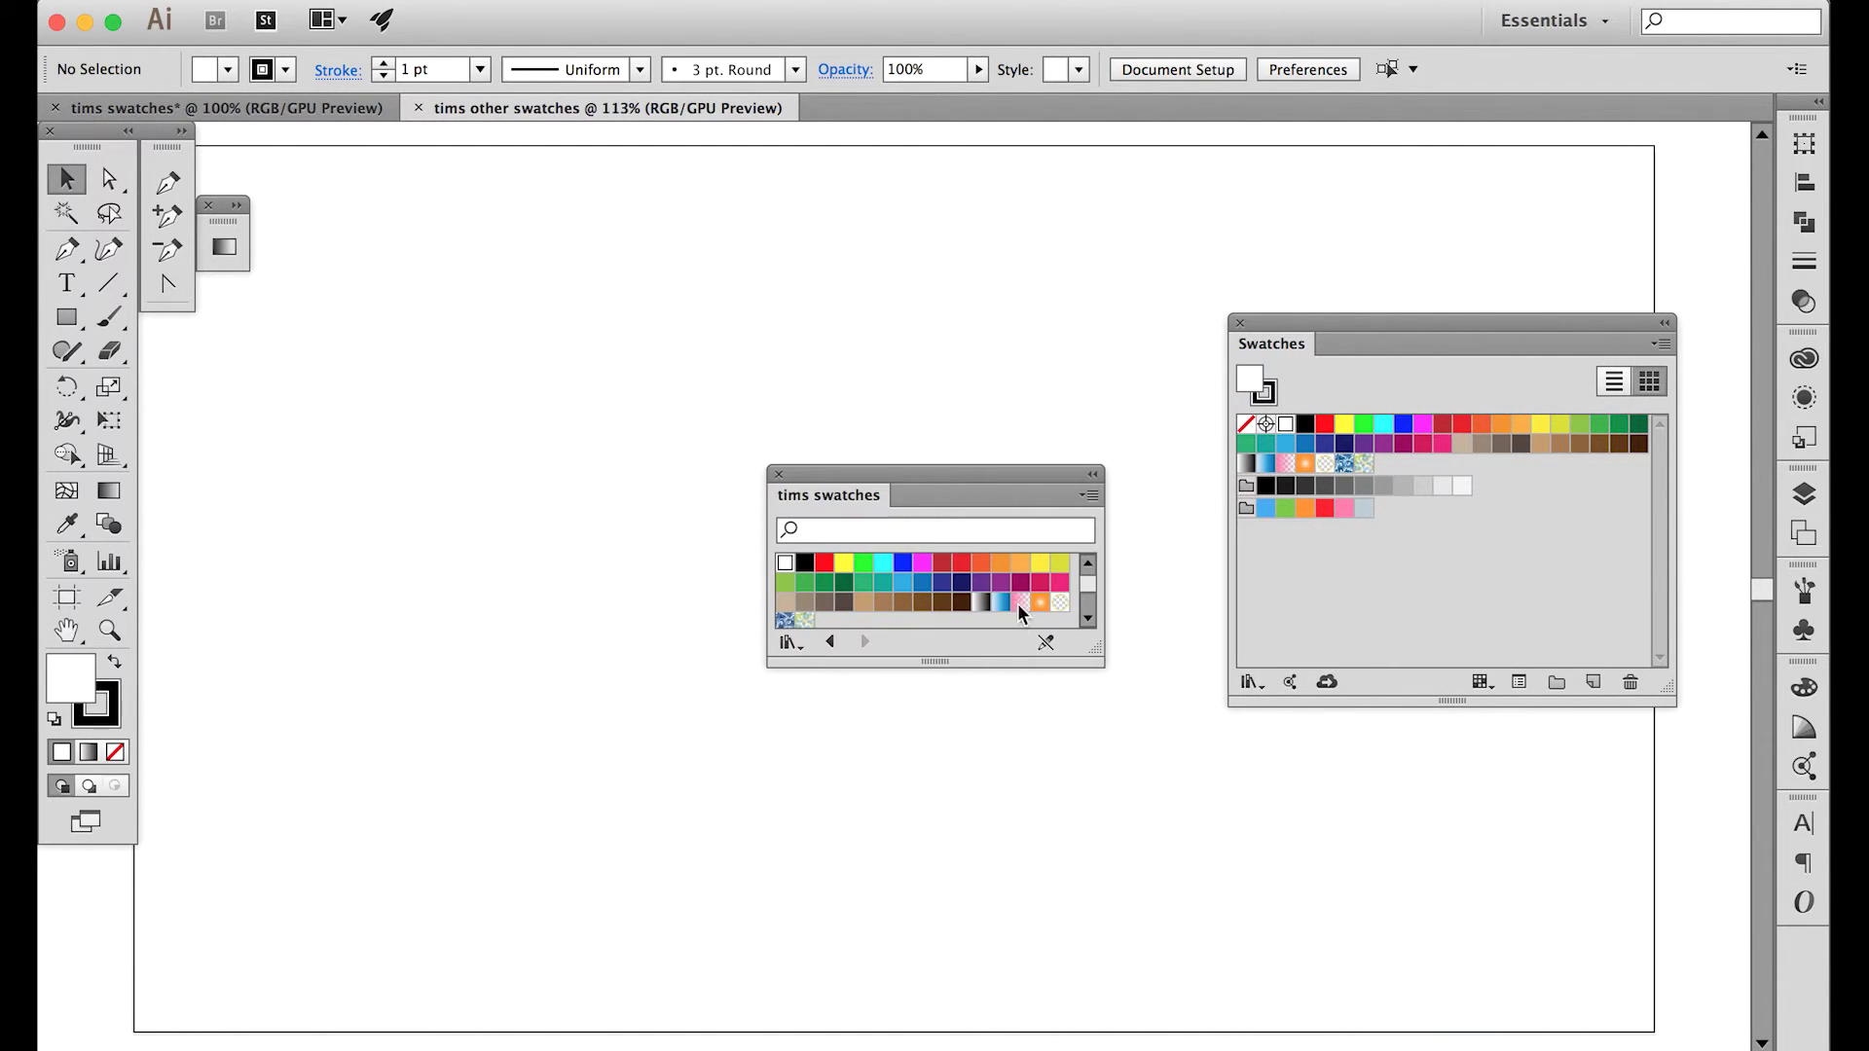
drag(979, 668, 979, 769)
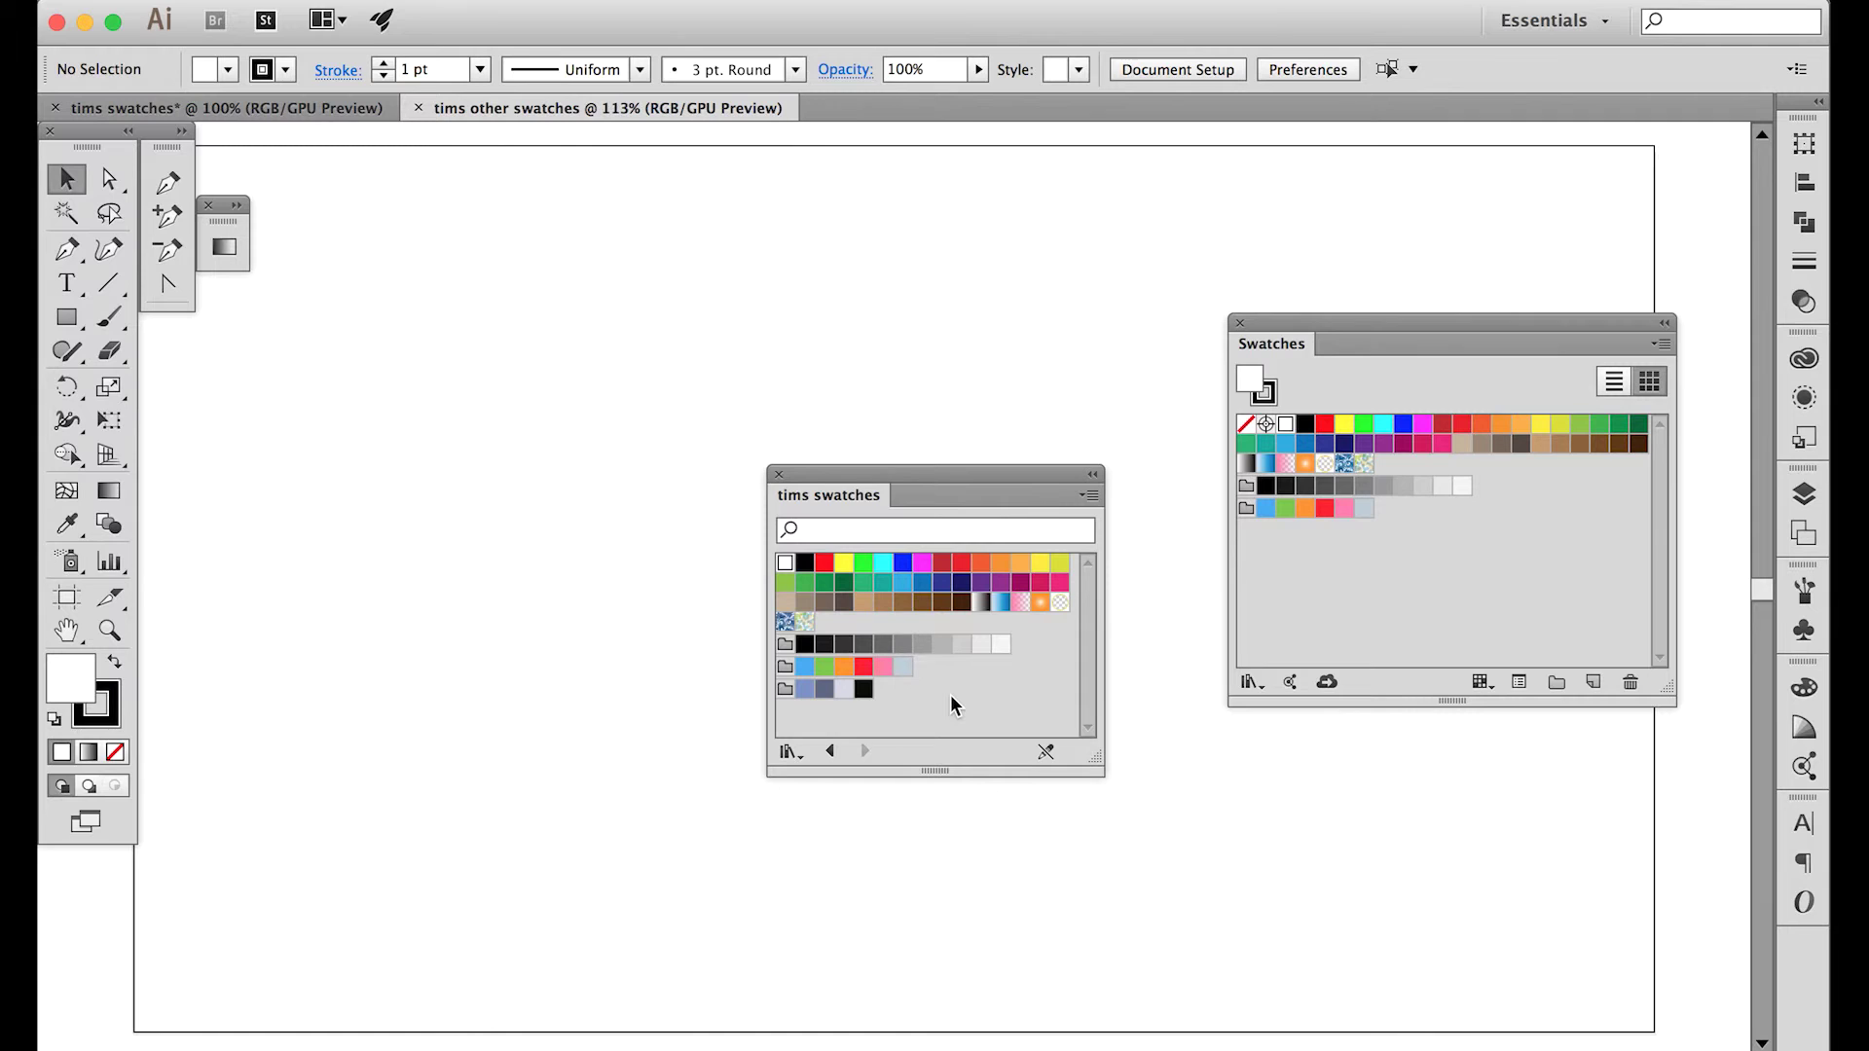
click(779, 475)
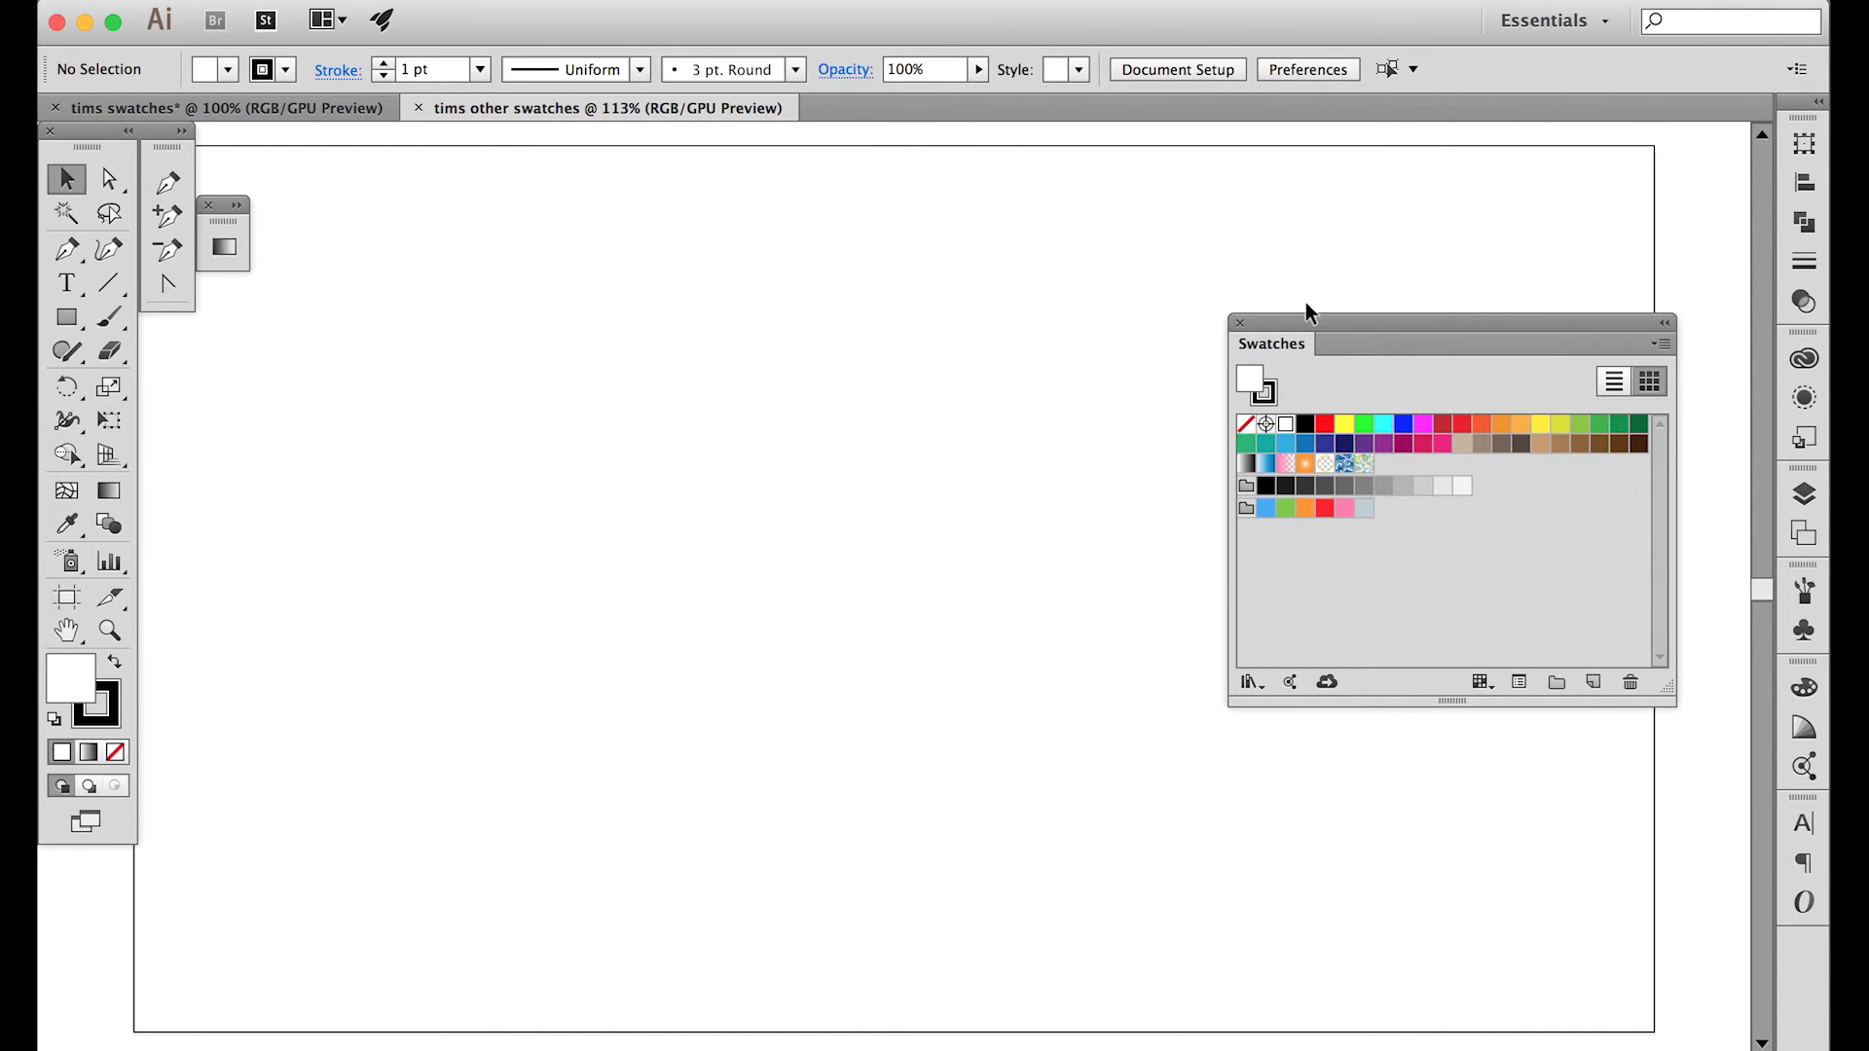
- Close Swatches, switch back to 'tims swatches' and reopen Swatches from the Window menu
click(1240, 323)
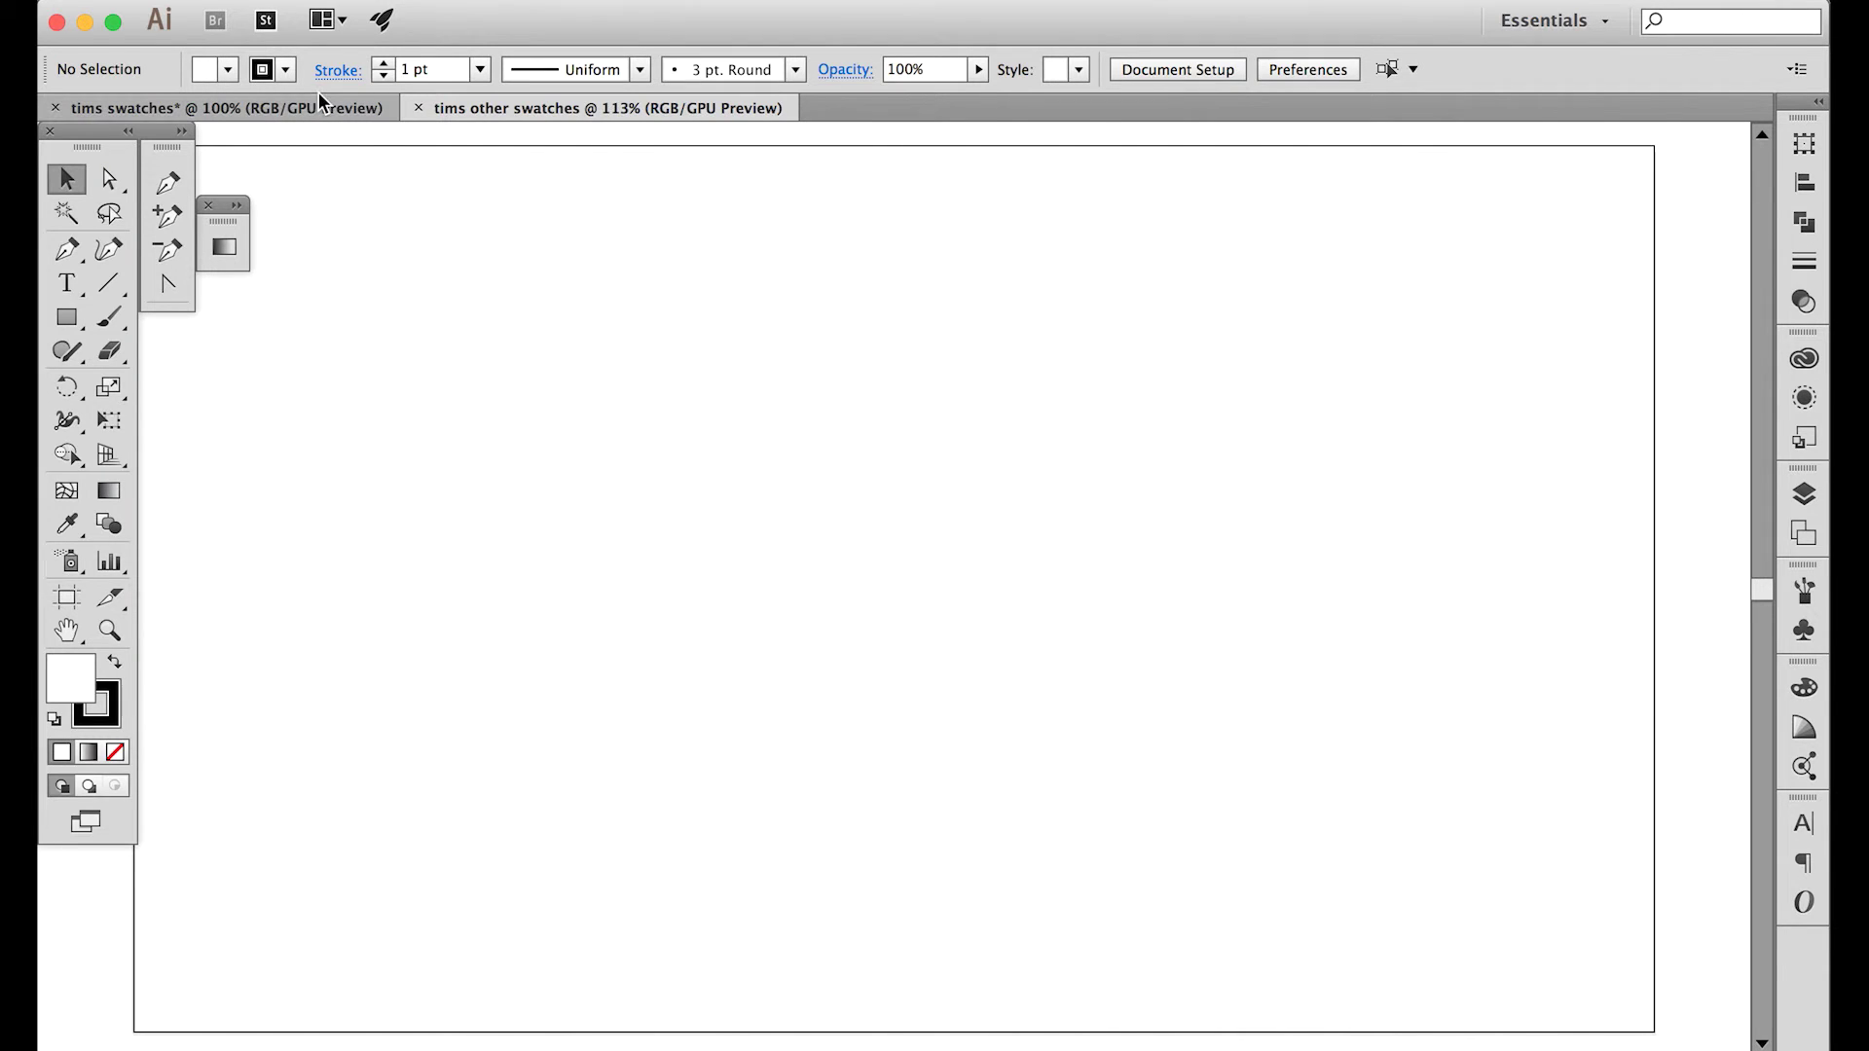
click(319, 101)
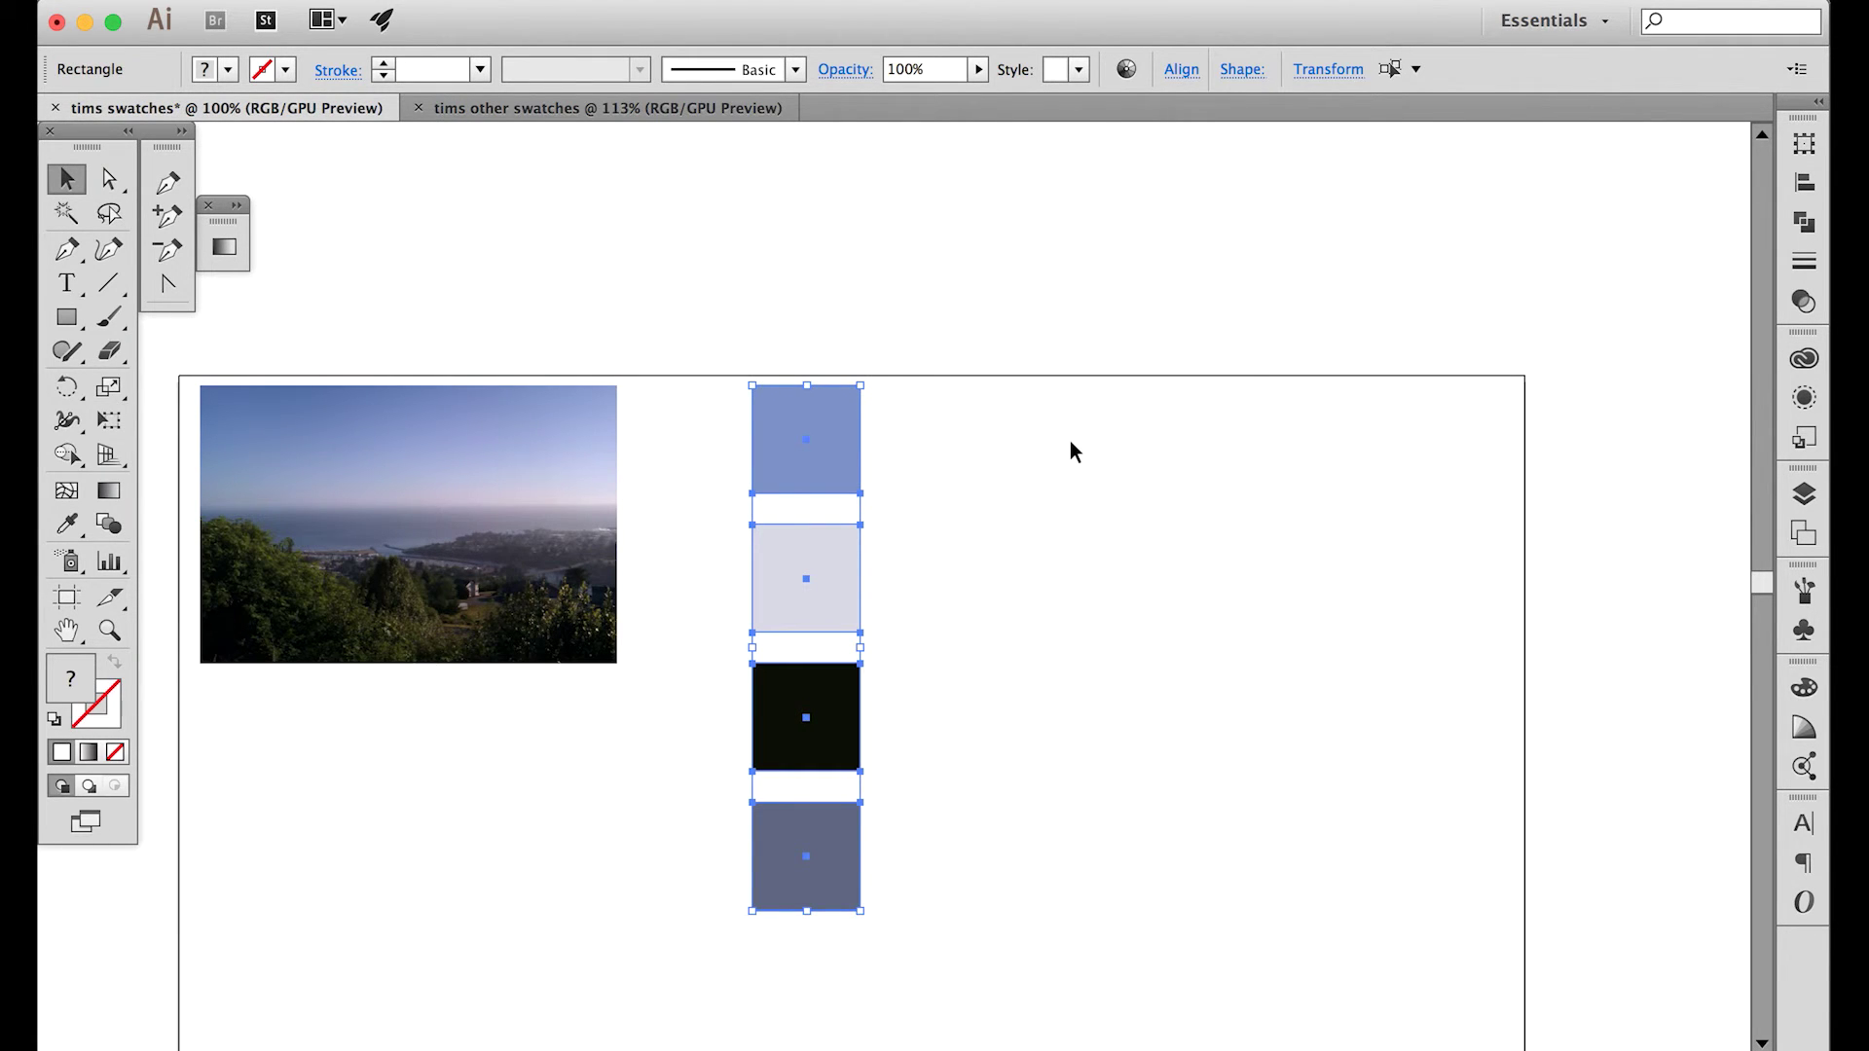
click(788, 0)
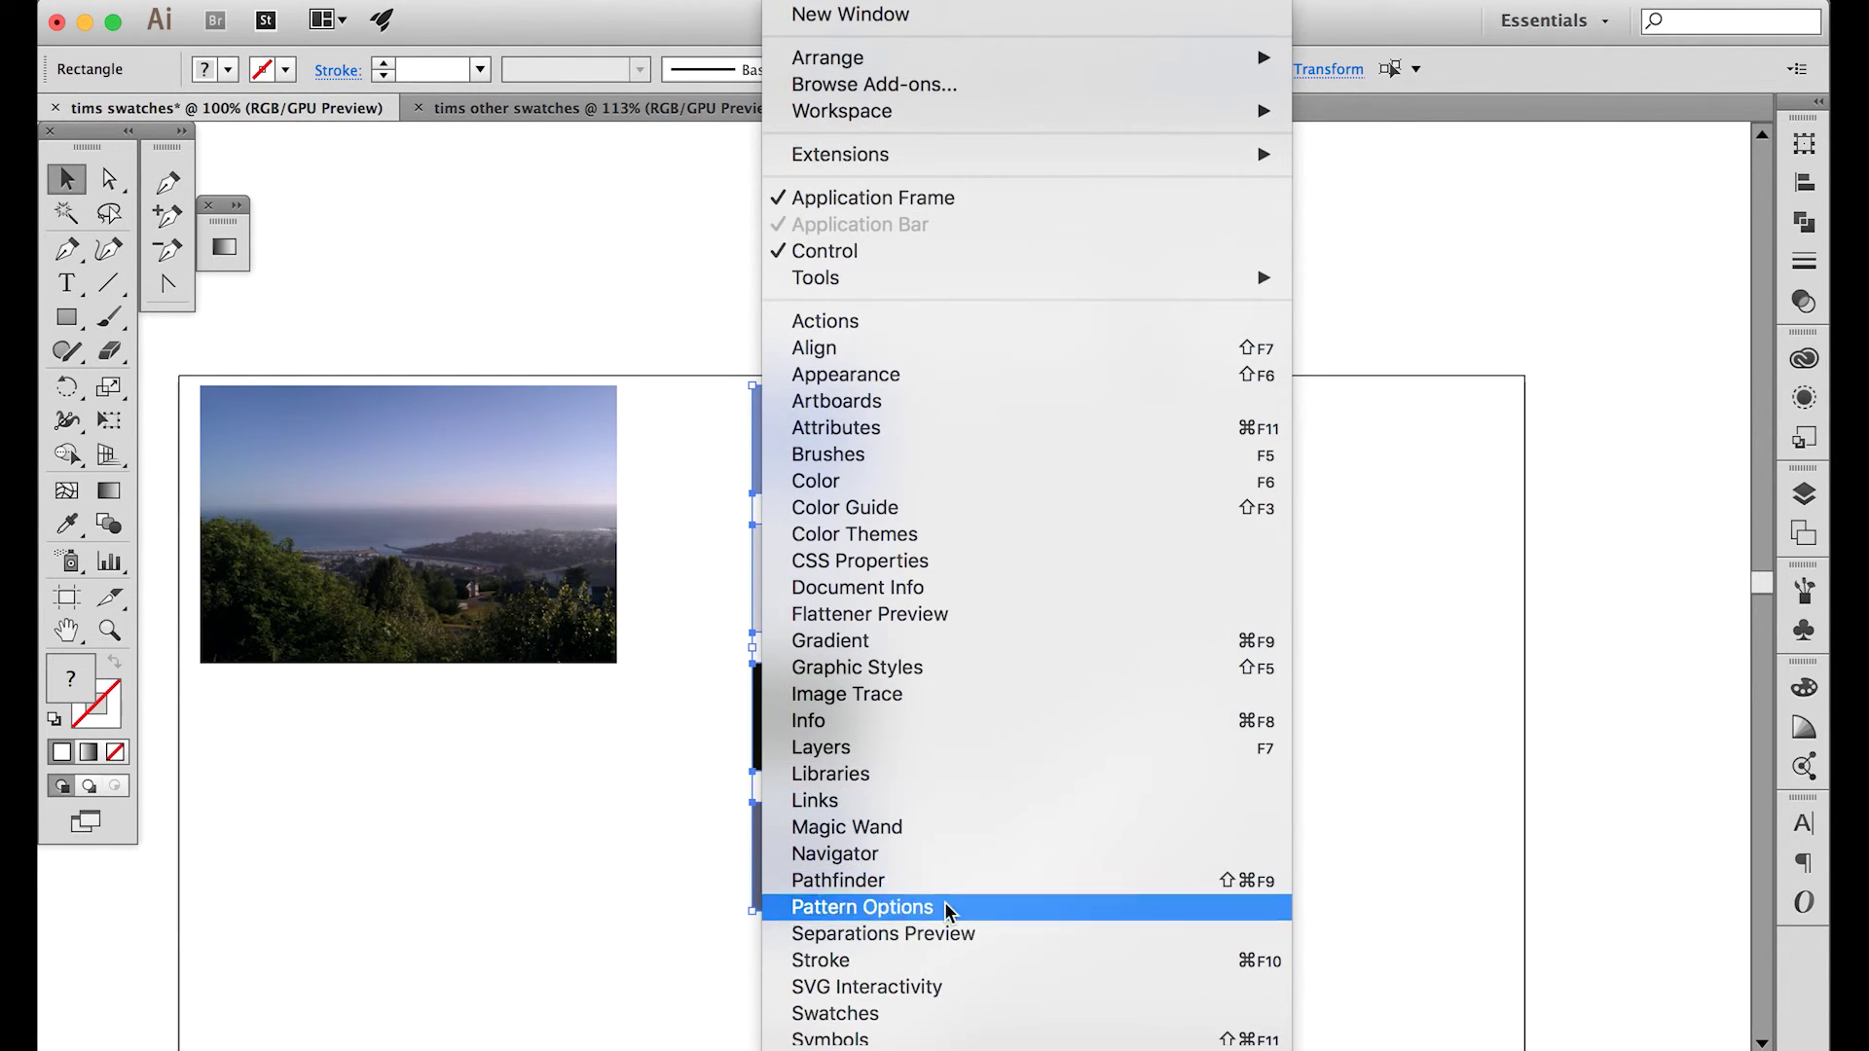
click(942, 1016)
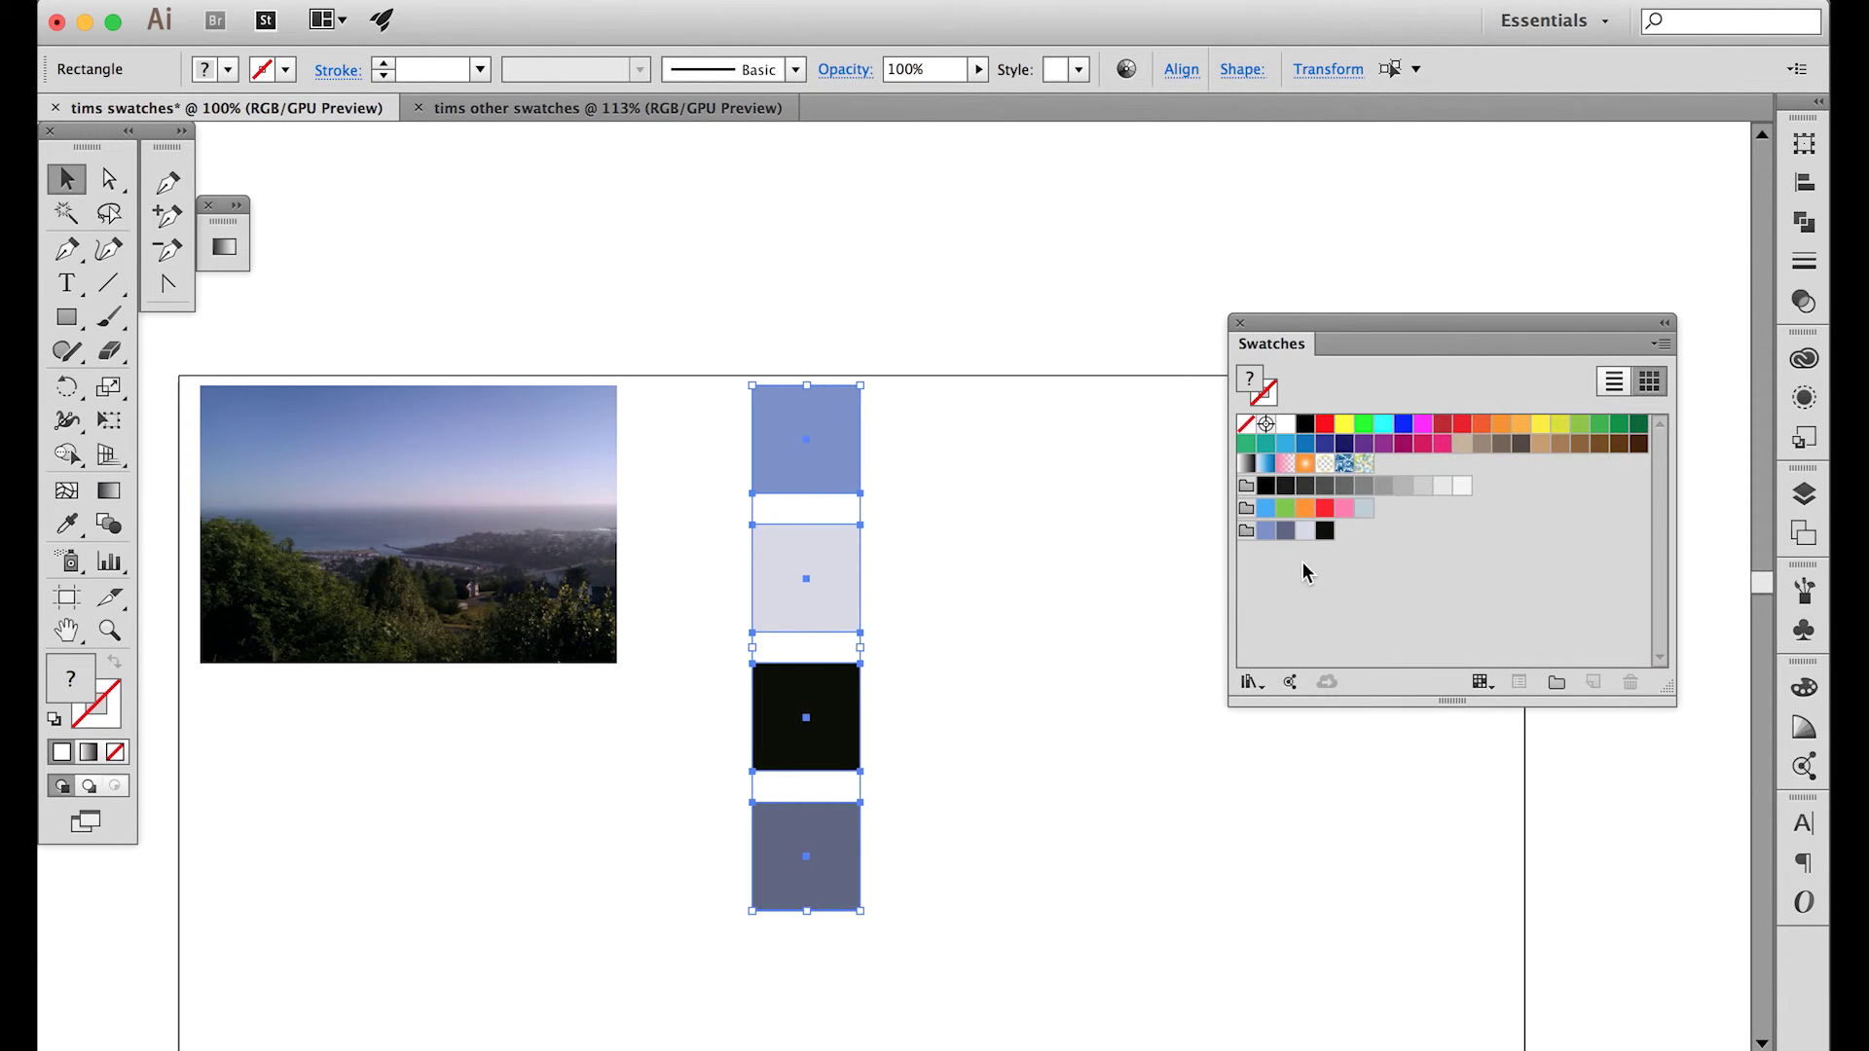
click(983, 688)
- Dock the Swatches panel at the right edge and move the top blue square higher
click(831, 440)
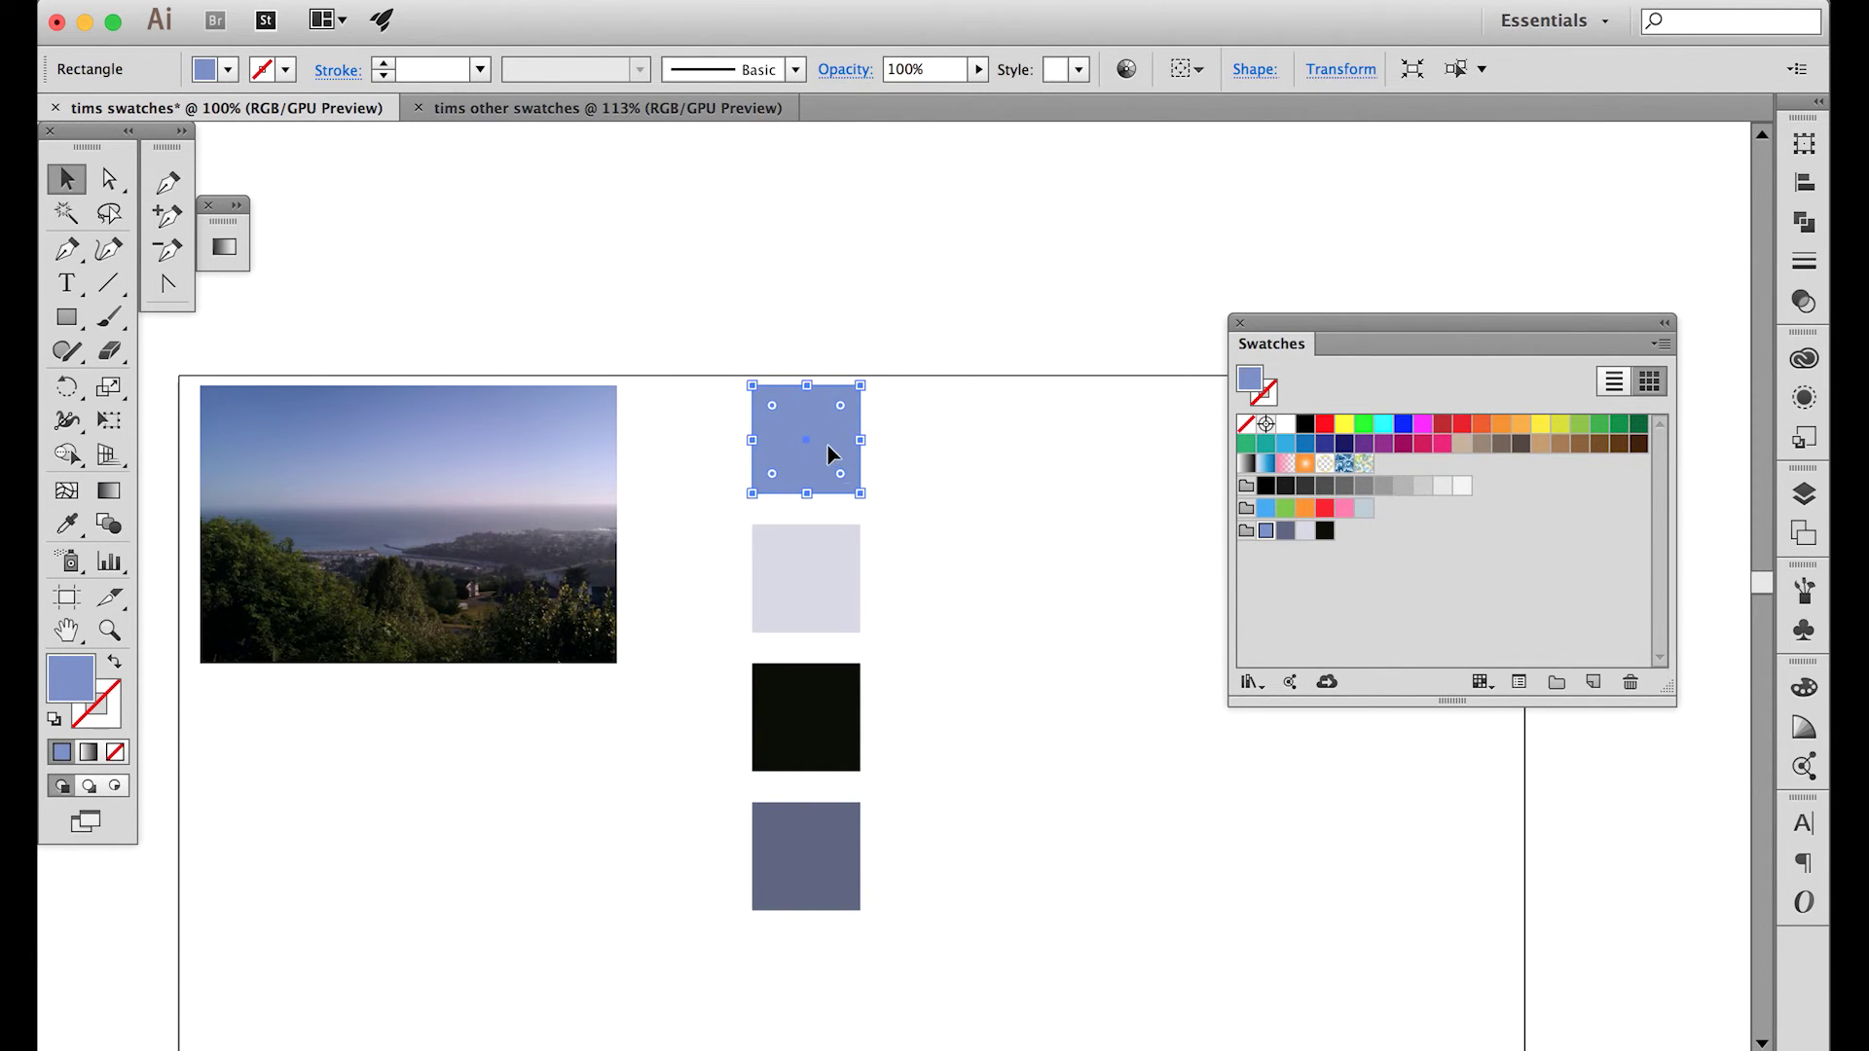
drag(832, 453, 870, 463)
drag(1418, 322, 1363, 571)
drag(1314, 486, 802, 429)
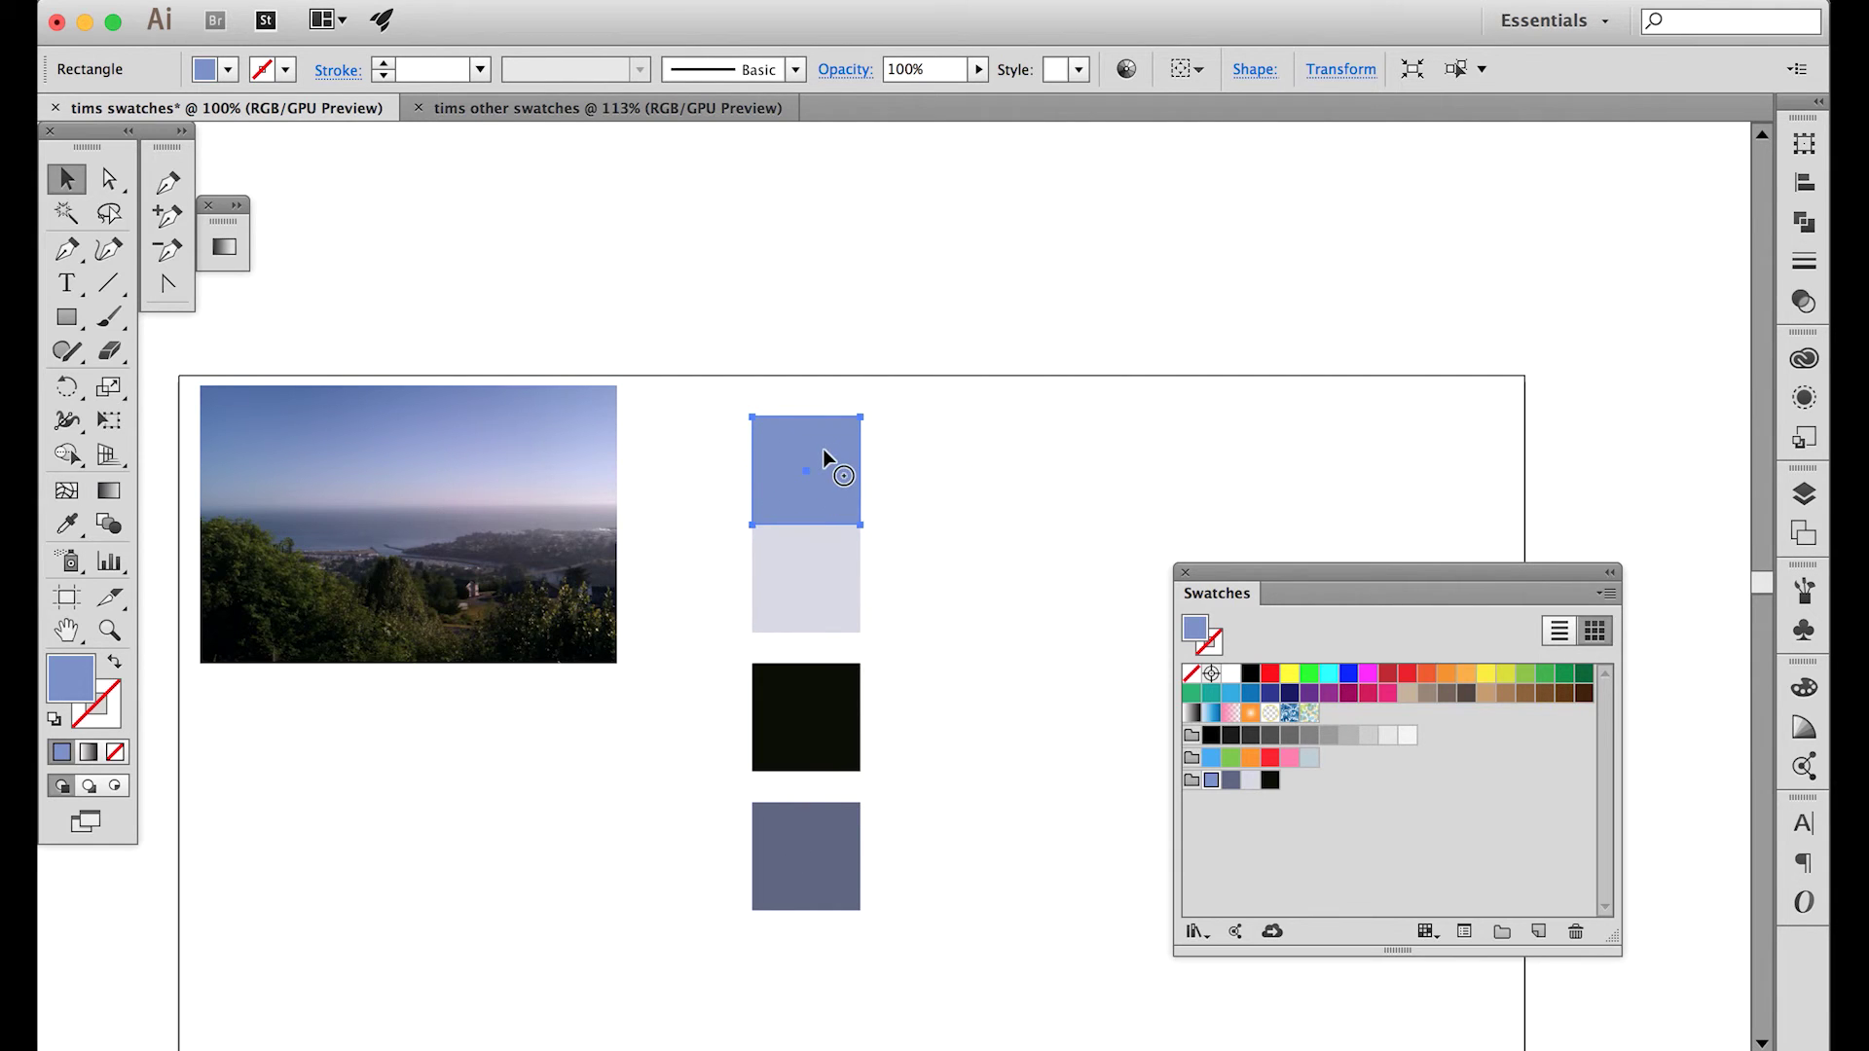
drag(951, 521, 1064, 633)
drag(1256, 686, 941, 434)
mouse_move(1524, 577)
mouse_down()
mouse_move(1784, 637)
mouse_move(1772, 561)
mouse_move(1800, 588)
mouse_up()
click(1803, 590)
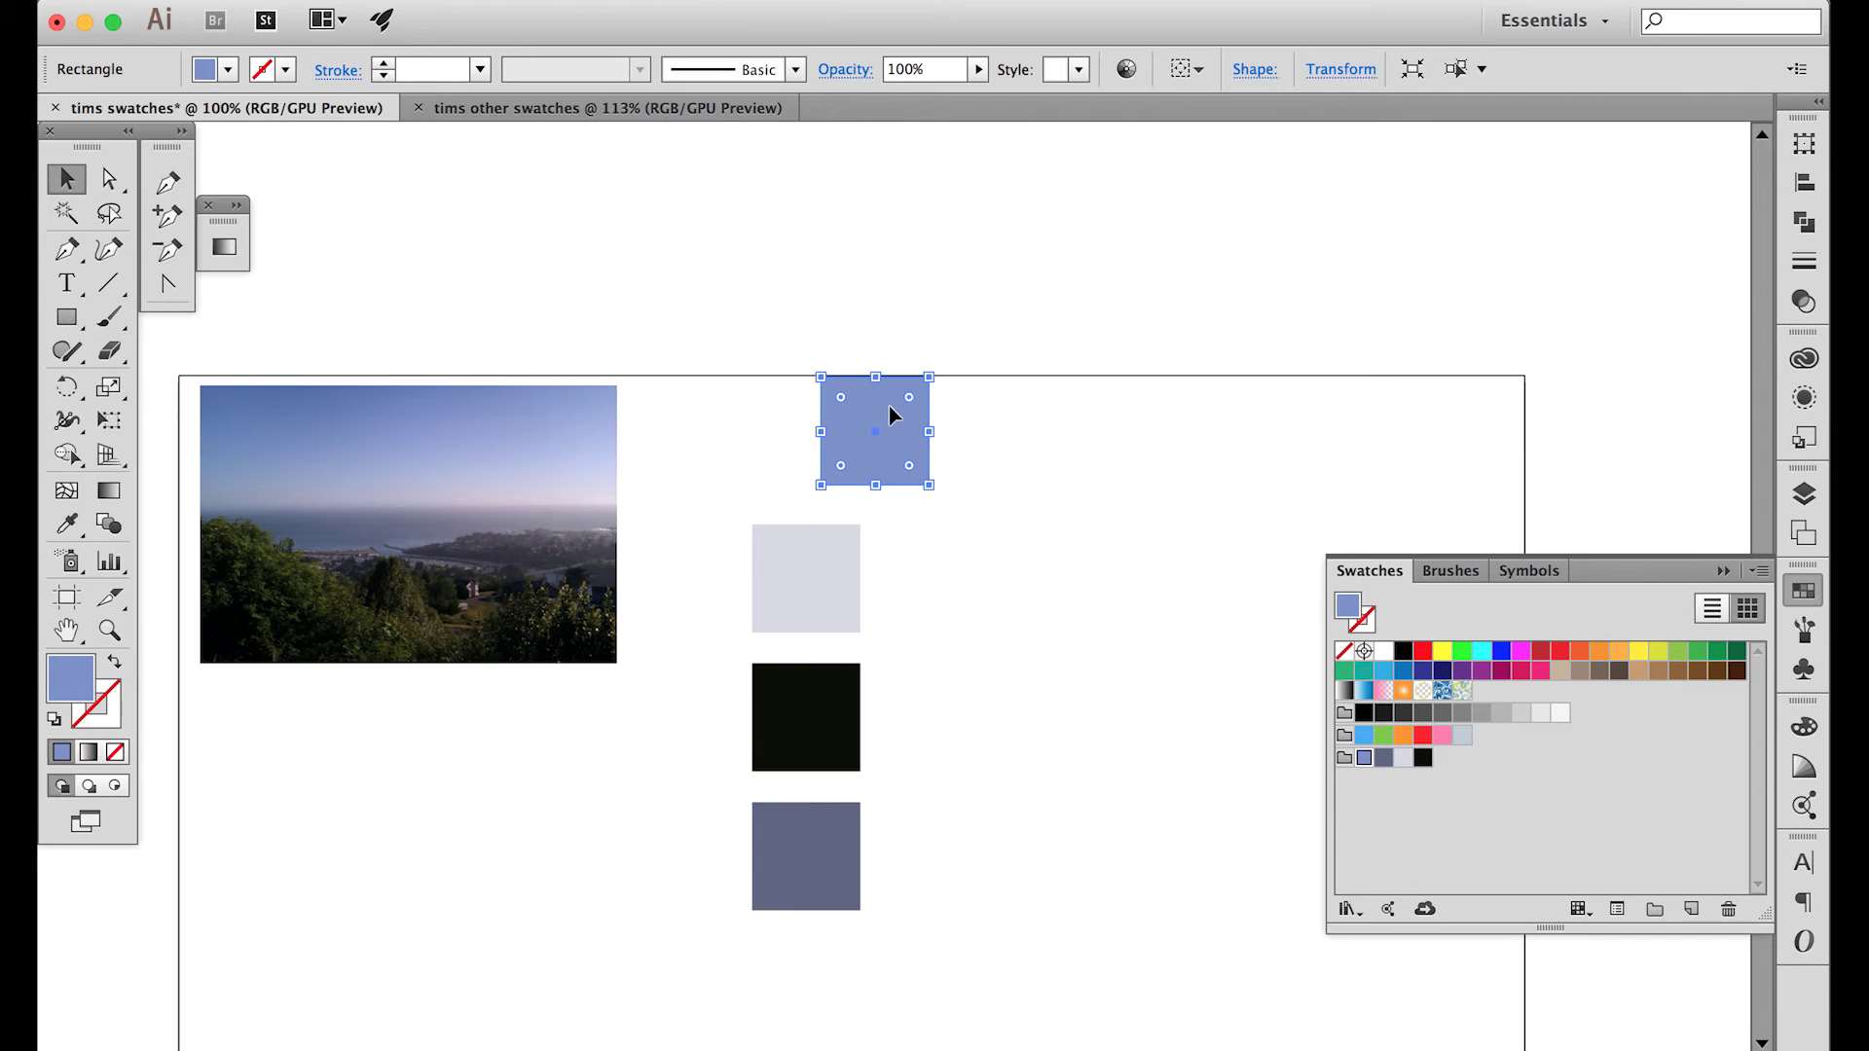
drag(889, 413, 825, 414)
click(1326, 503)
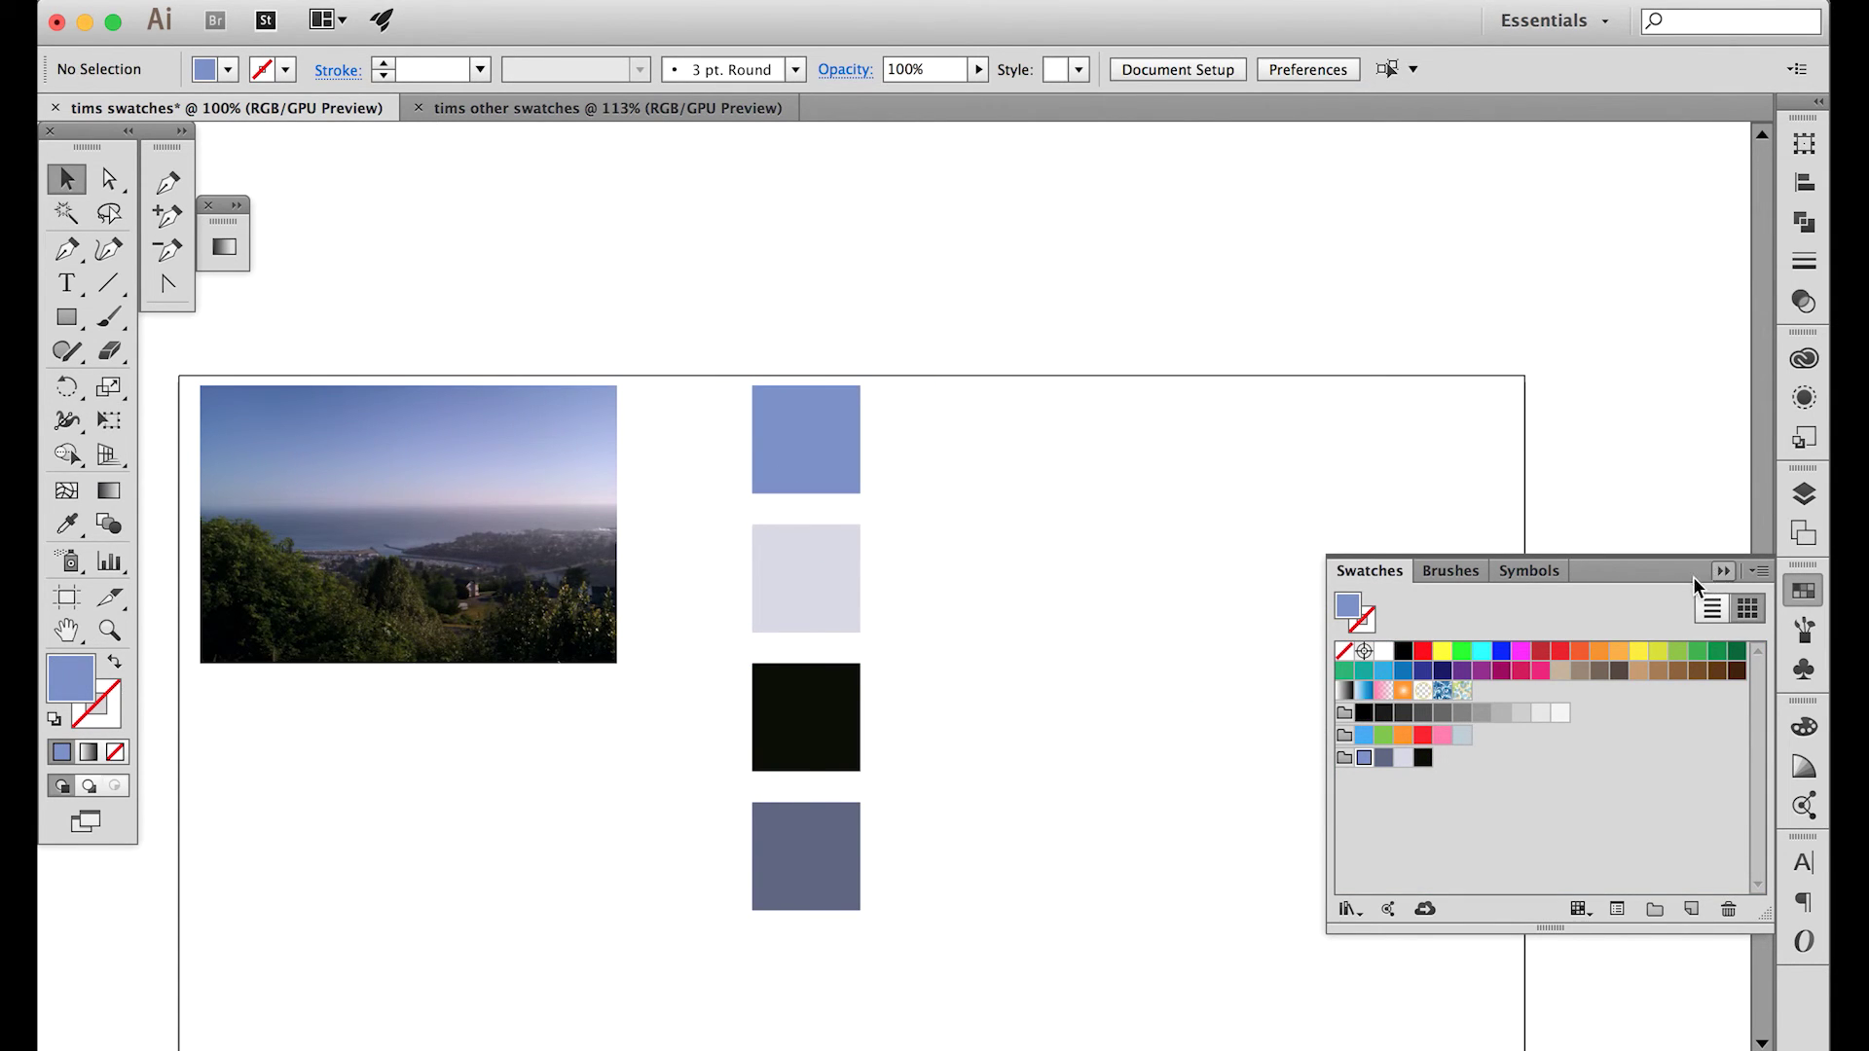
- Float the Swatches panel and add the top sky-blue square to it as New Pattern Swatch 1
drag(1668, 572, 1436, 294)
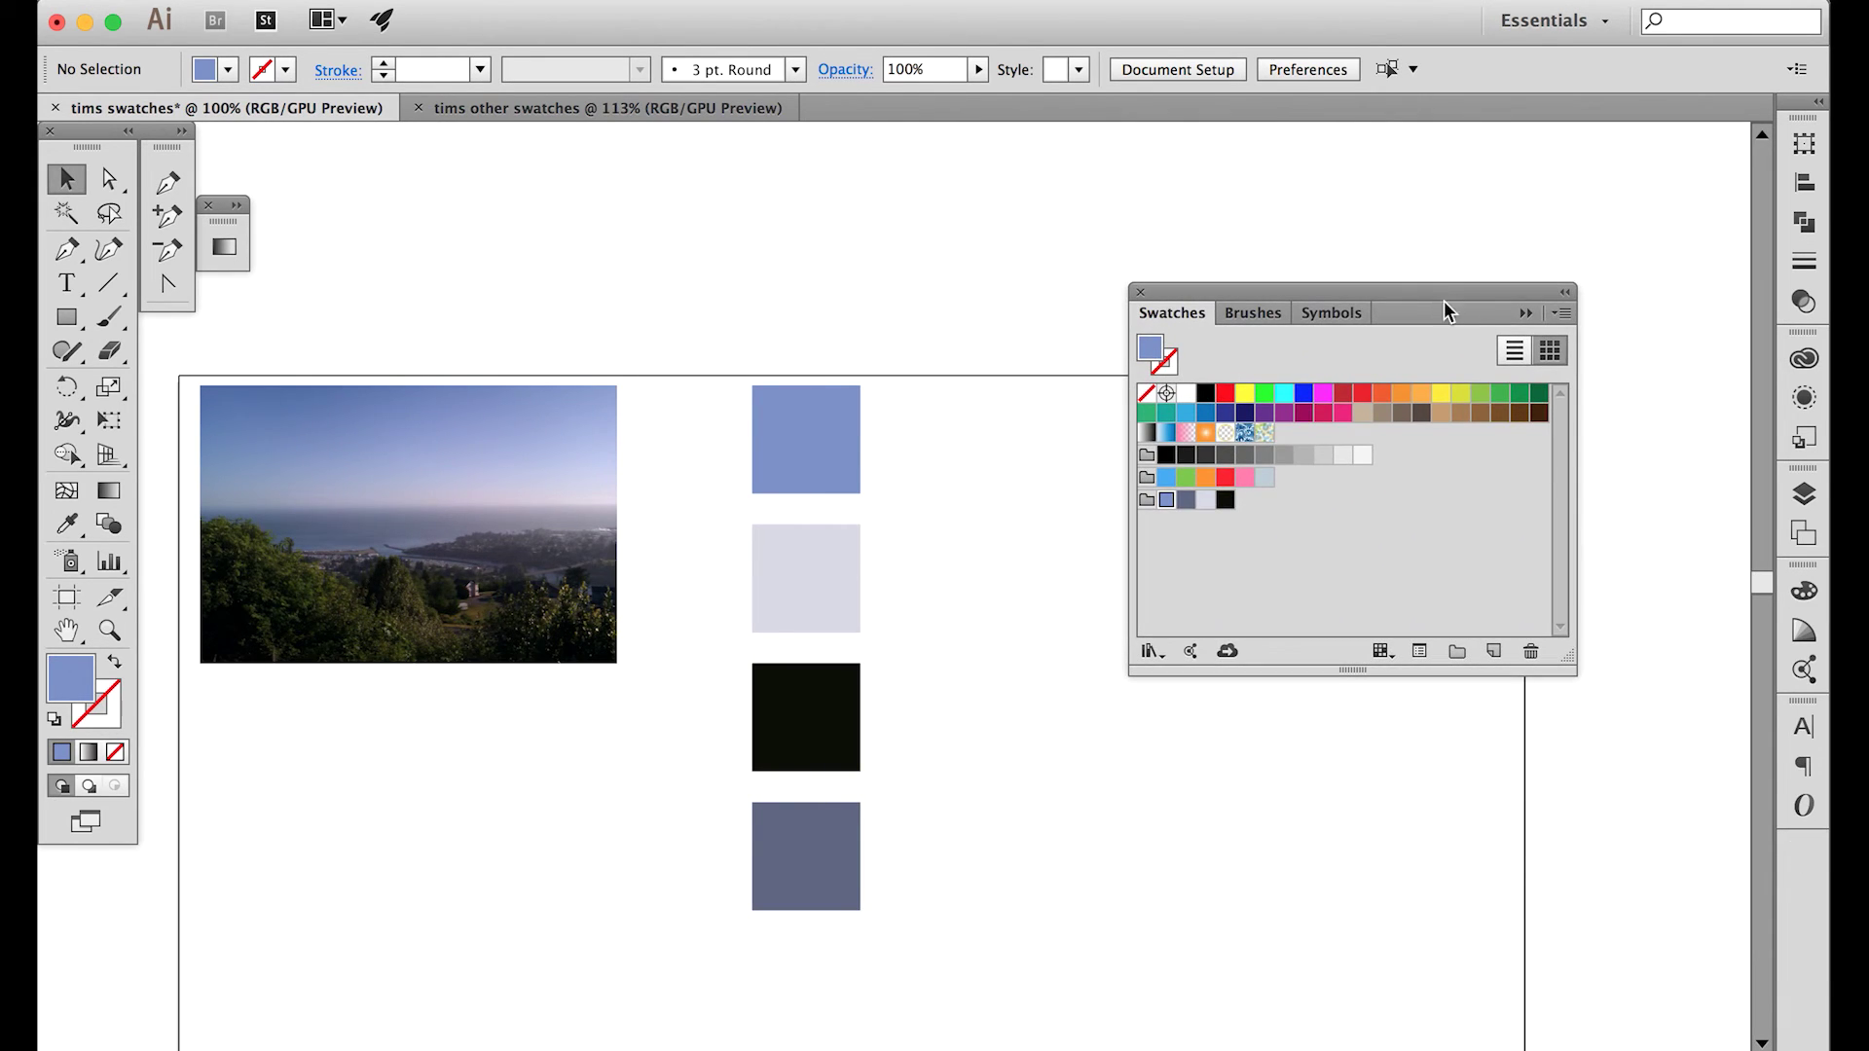
drag(847, 487, 1286, 438)
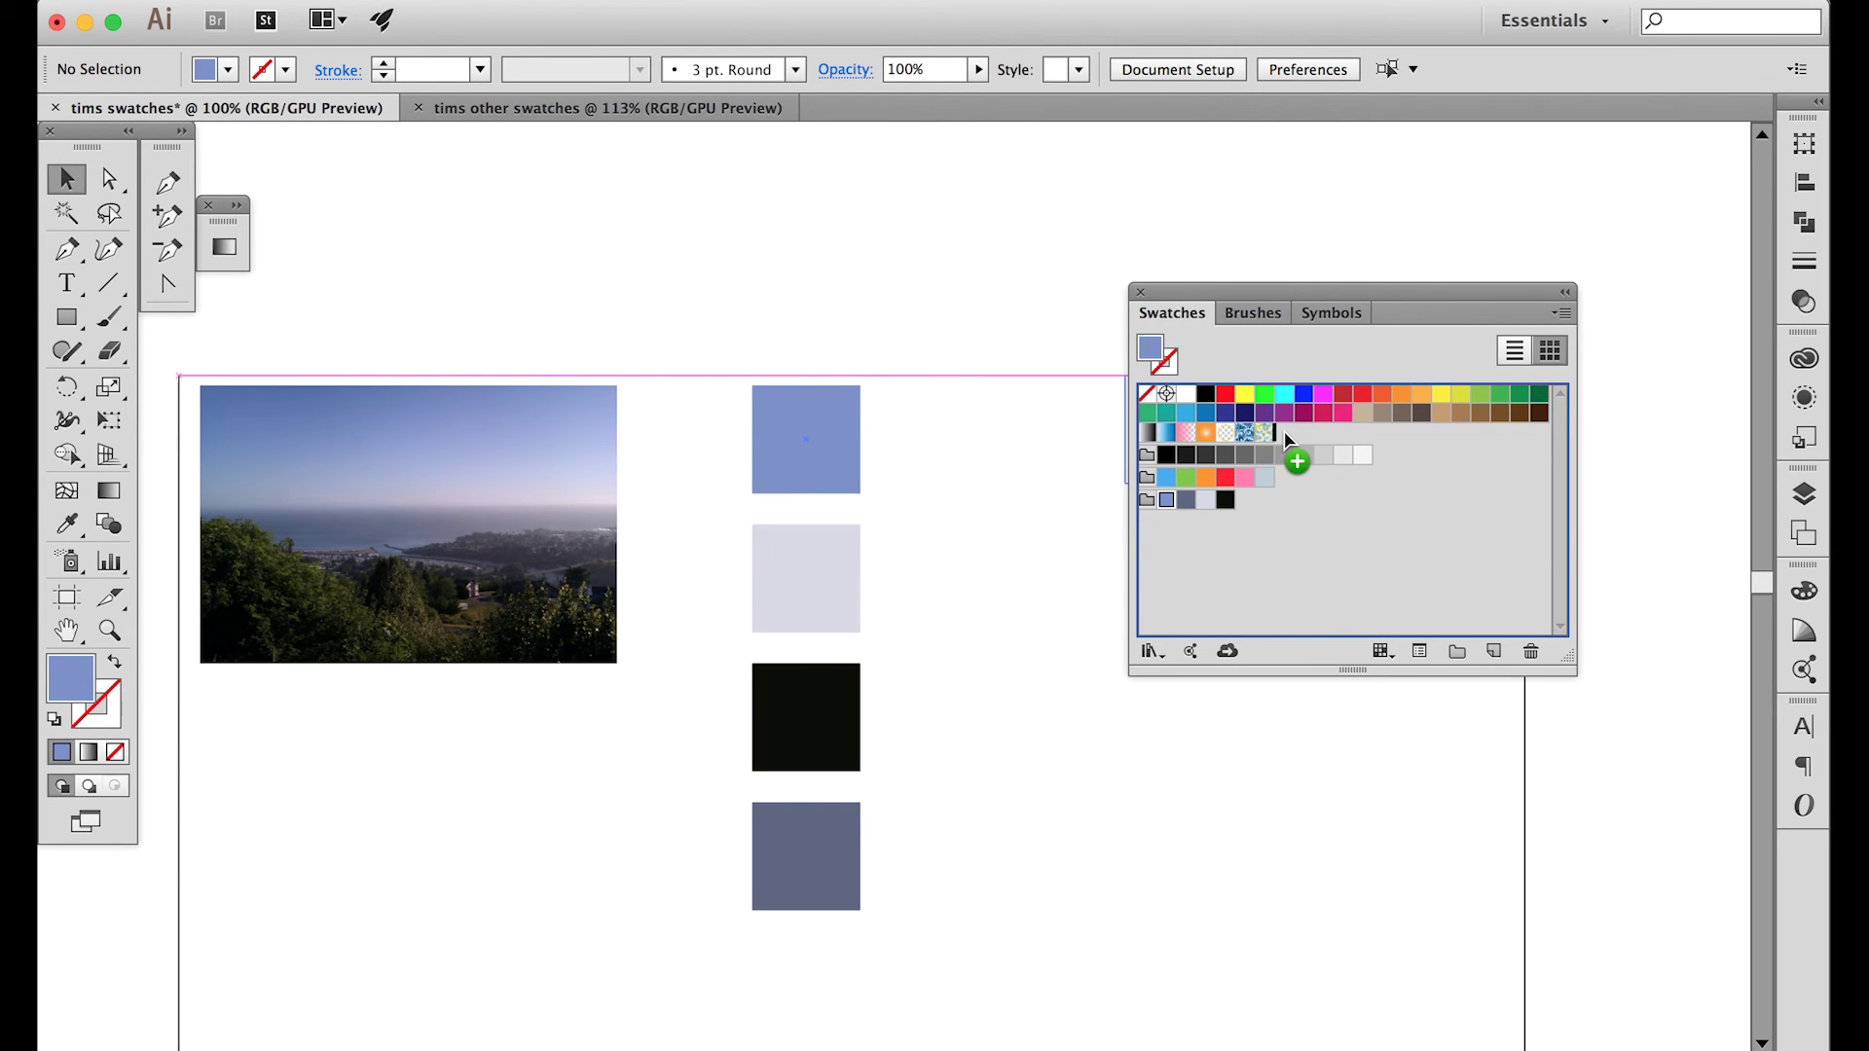
mouse_move(1287, 438)
mouse_down()
mouse_move(666, 460)
mouse_move(1285, 438)
mouse_up()
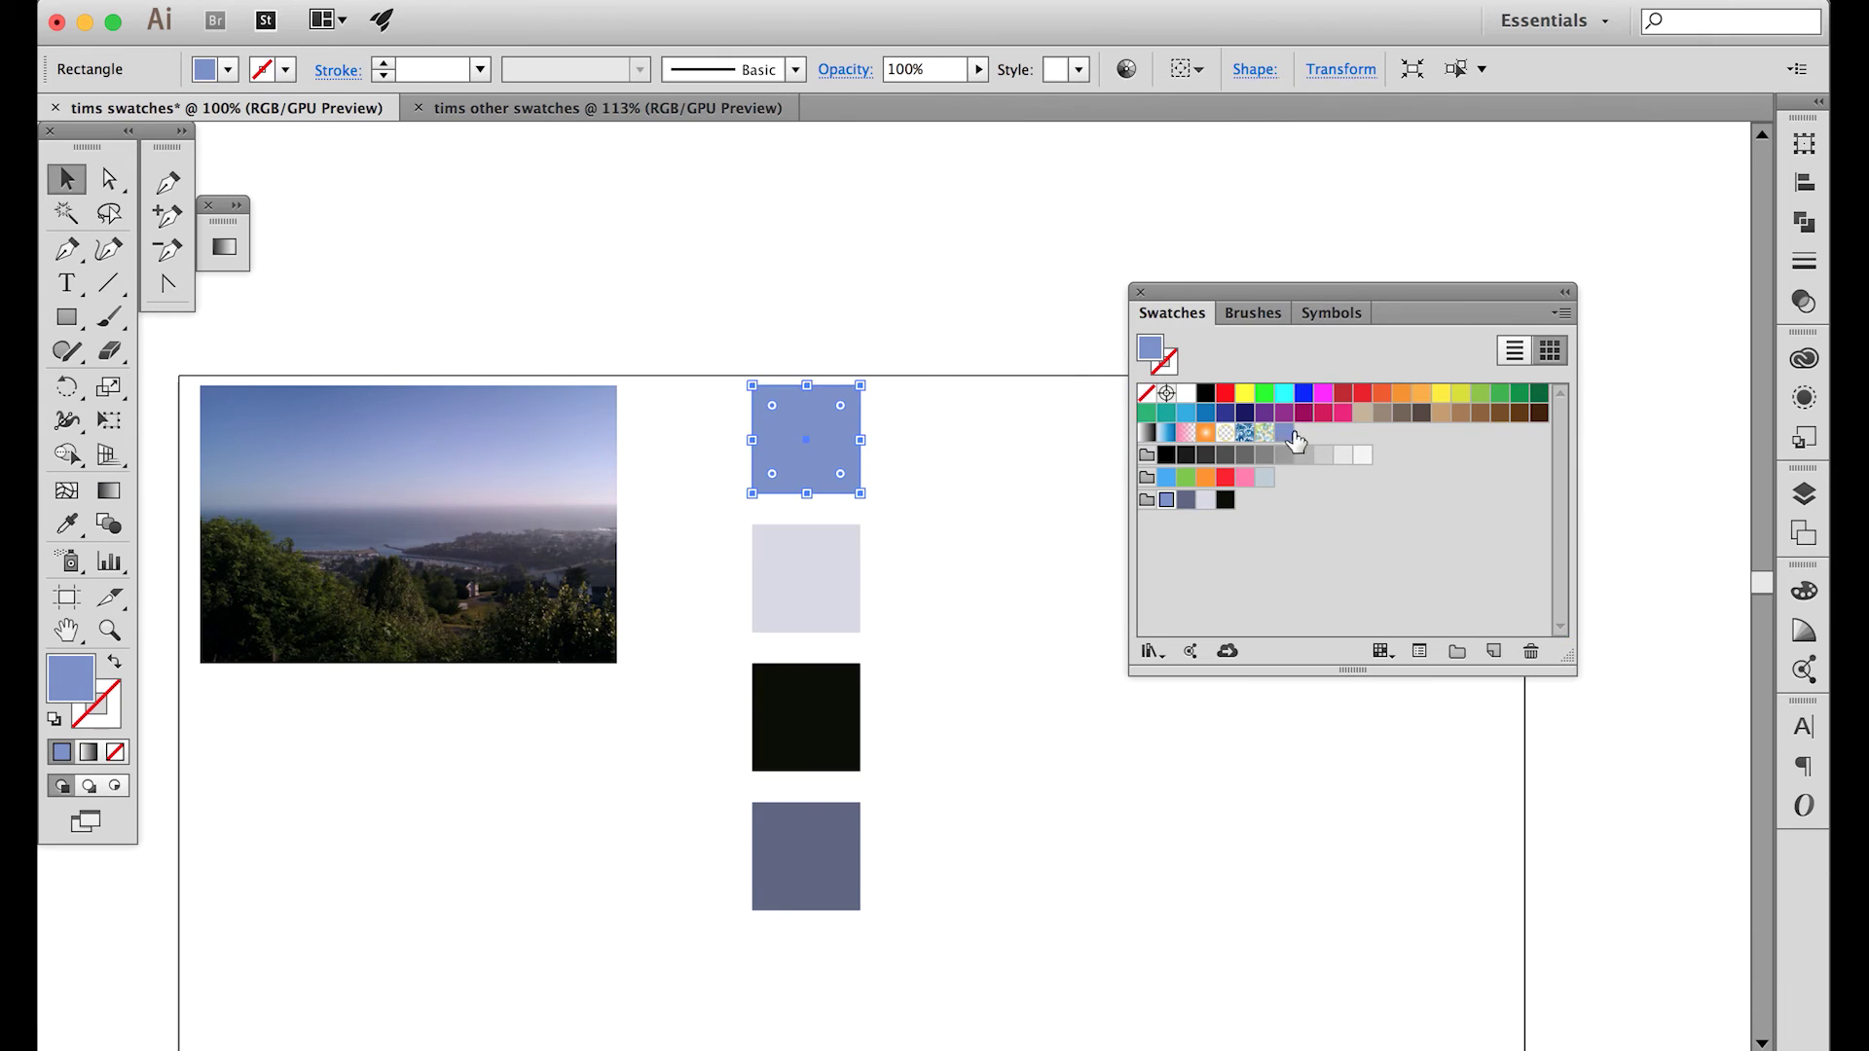
click(1286, 436)
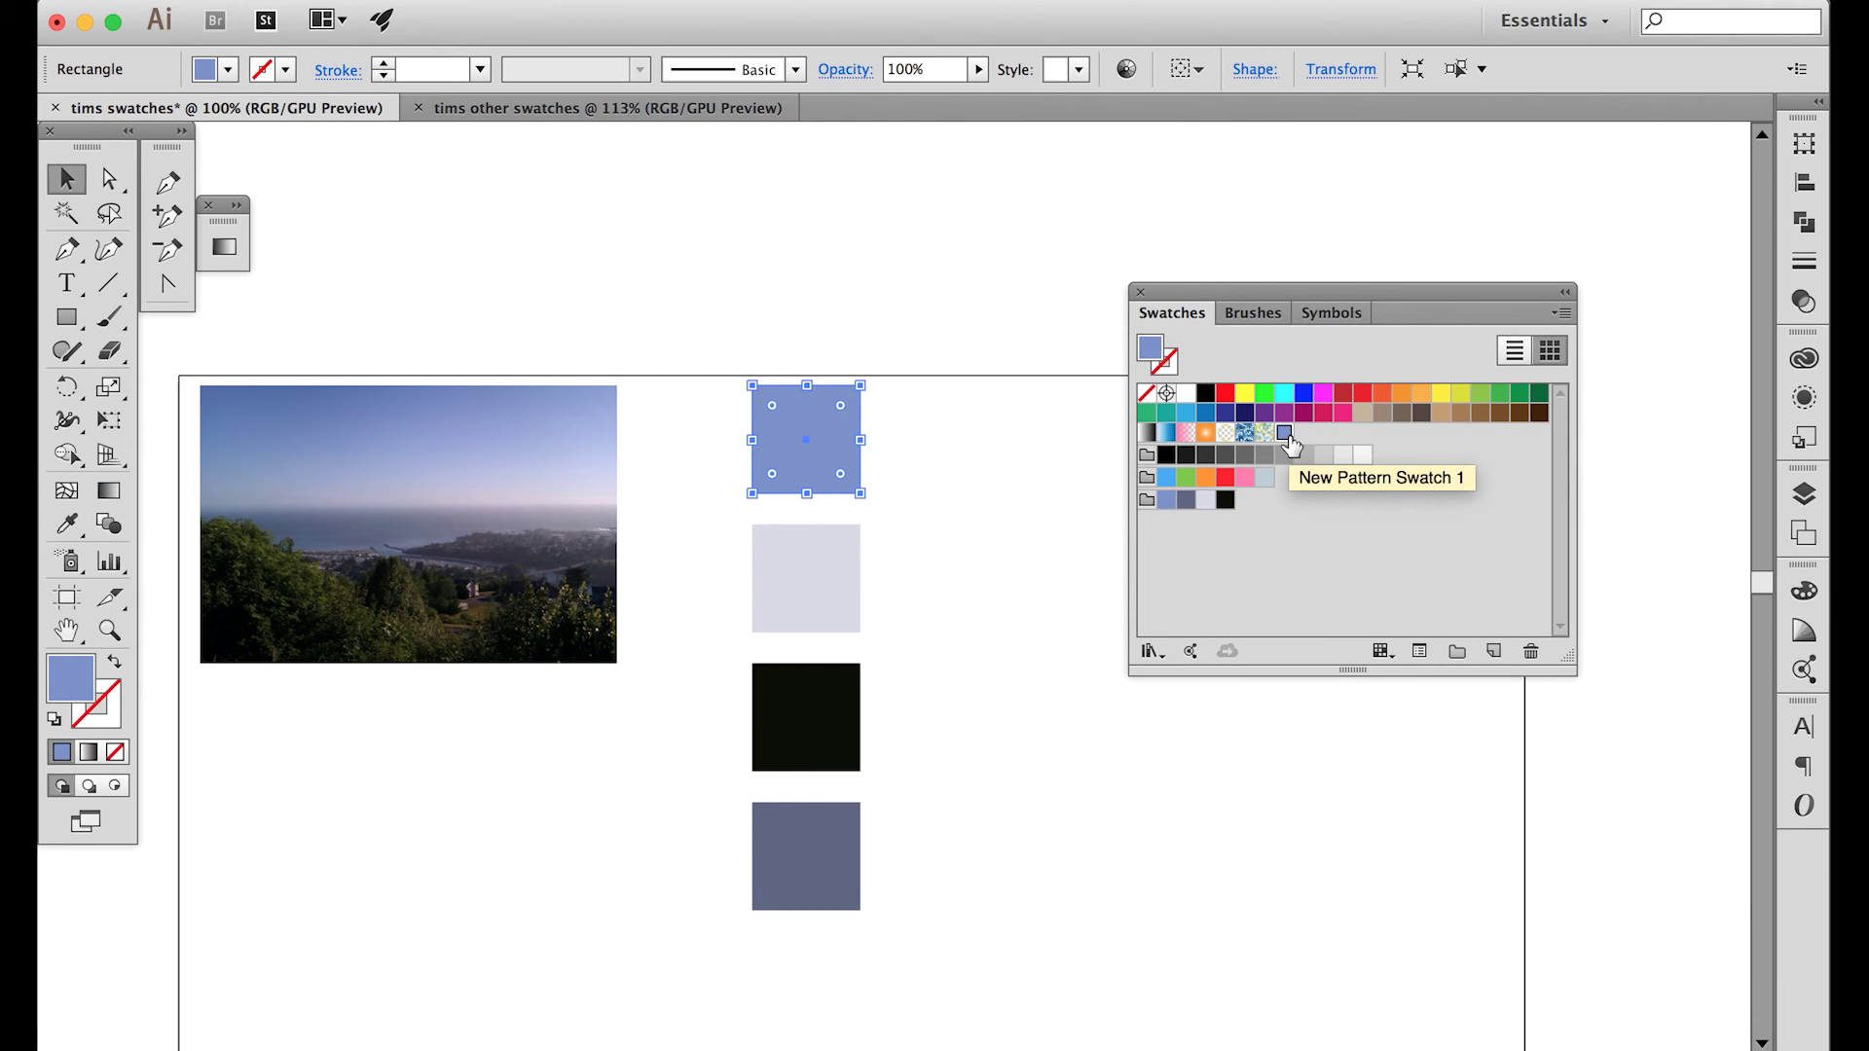
click(925, 565)
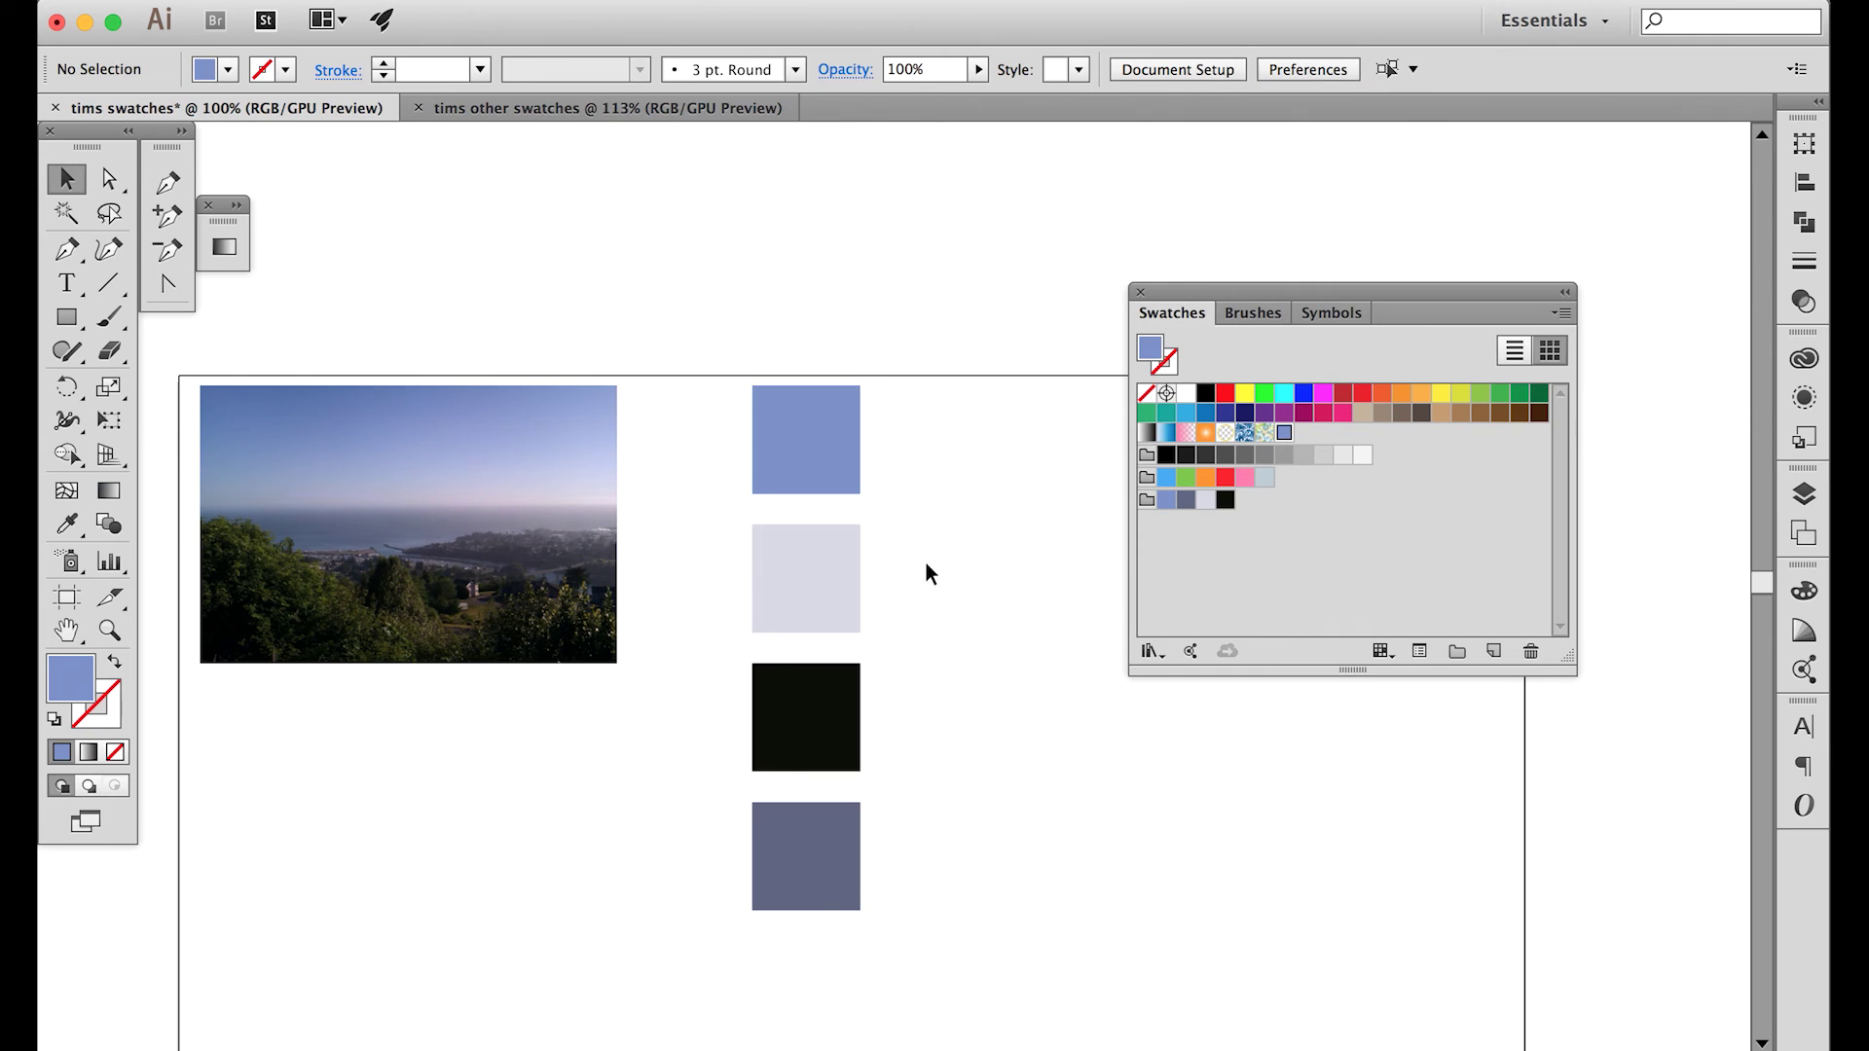
drag(763, 850, 1041, 730)
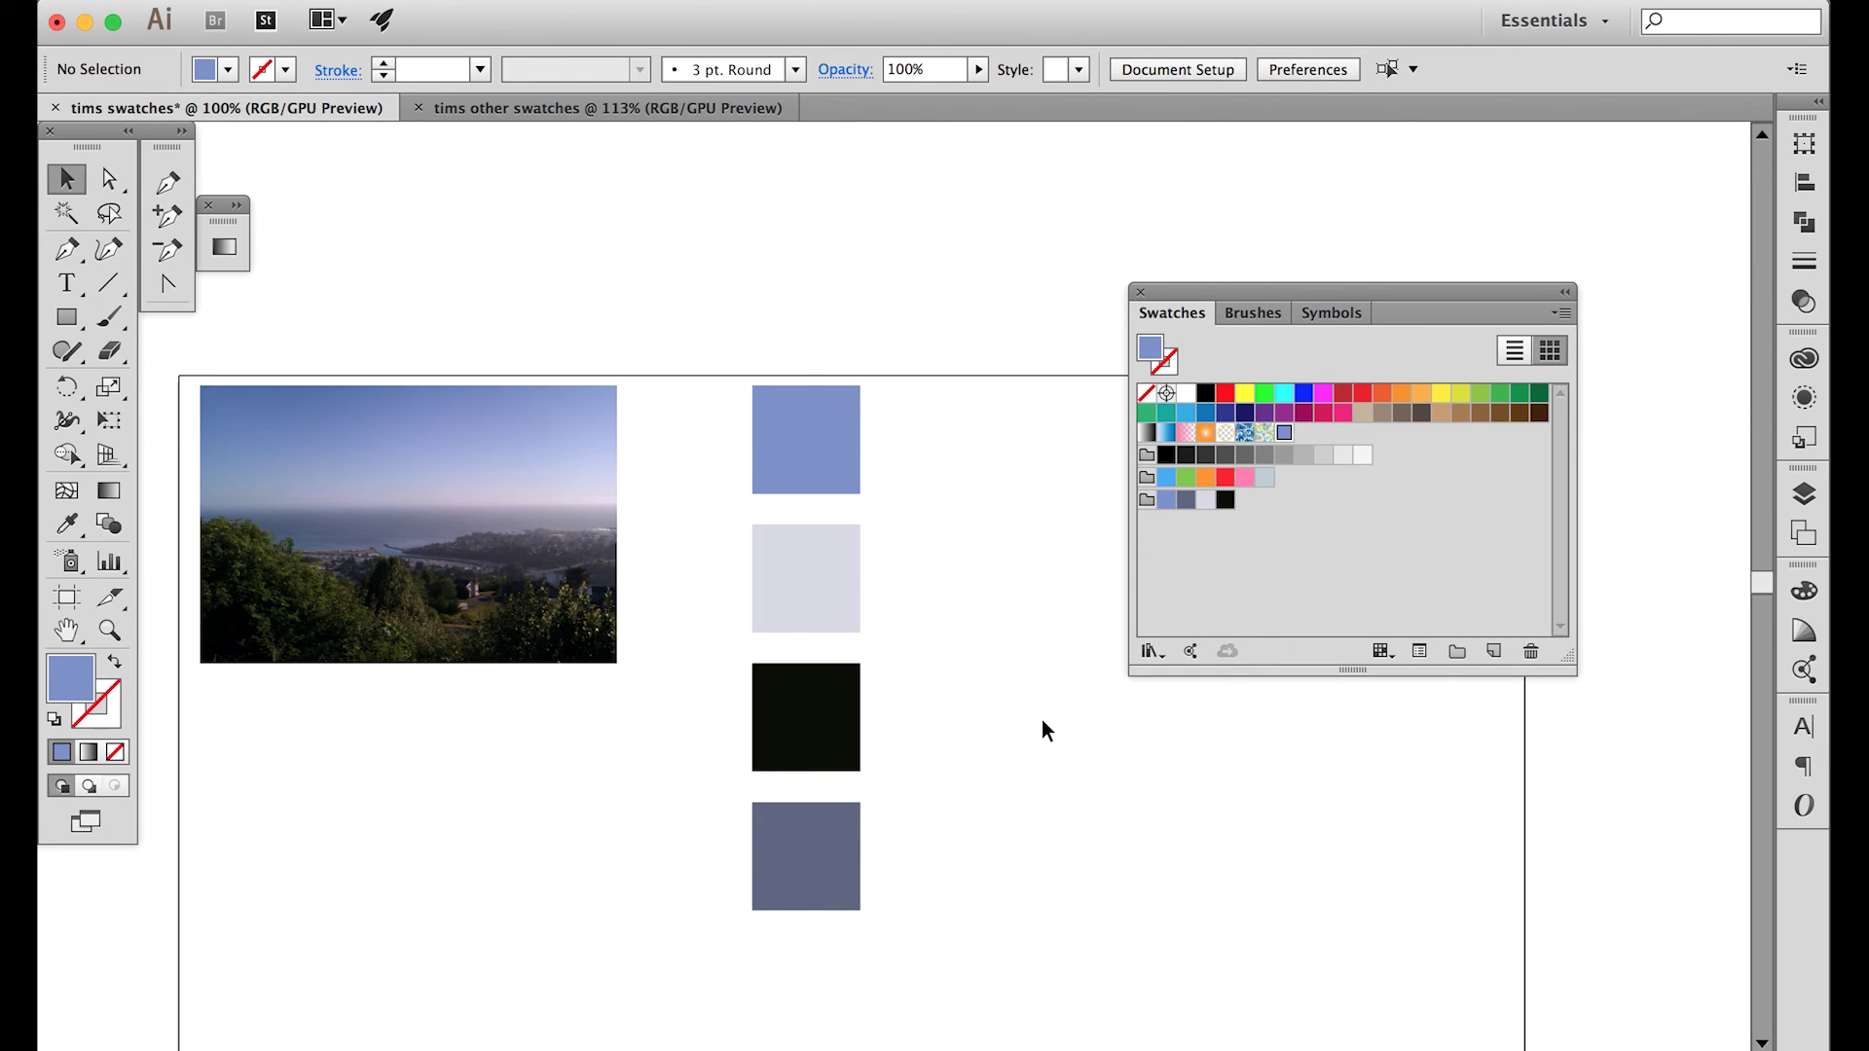